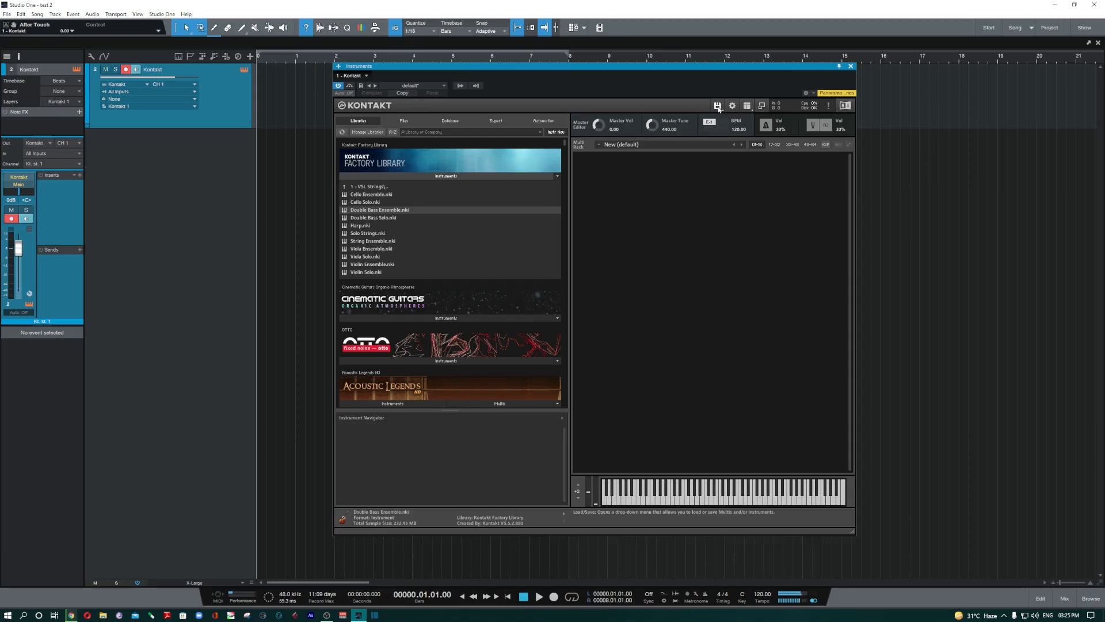
- Open and close the Options window, then hide and restore the master controls panel
left_click(732, 107)
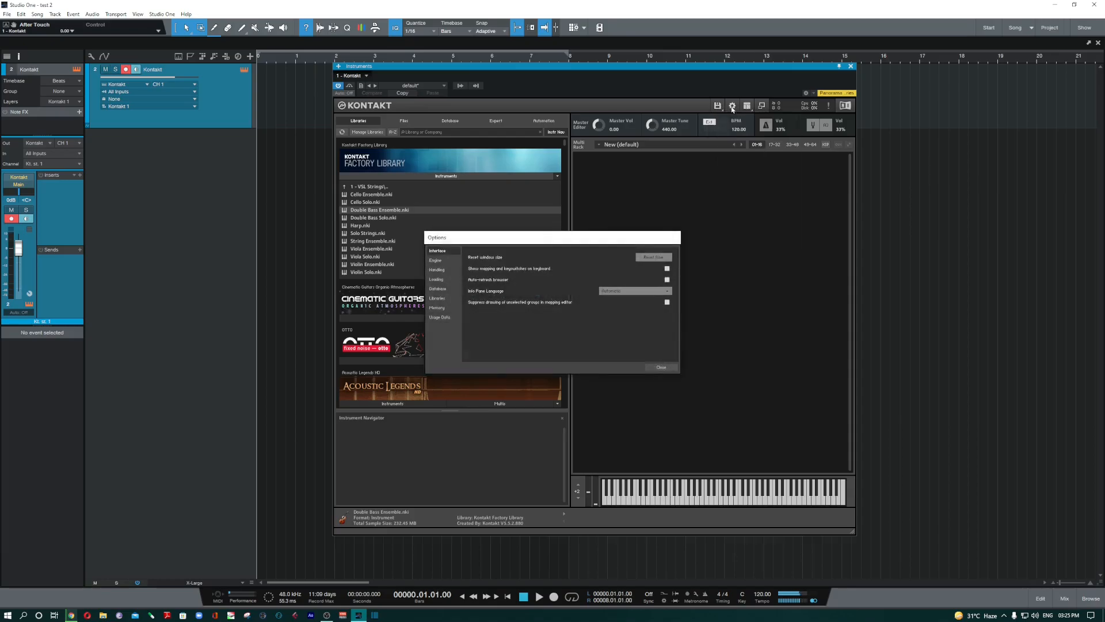
left_click(661, 367)
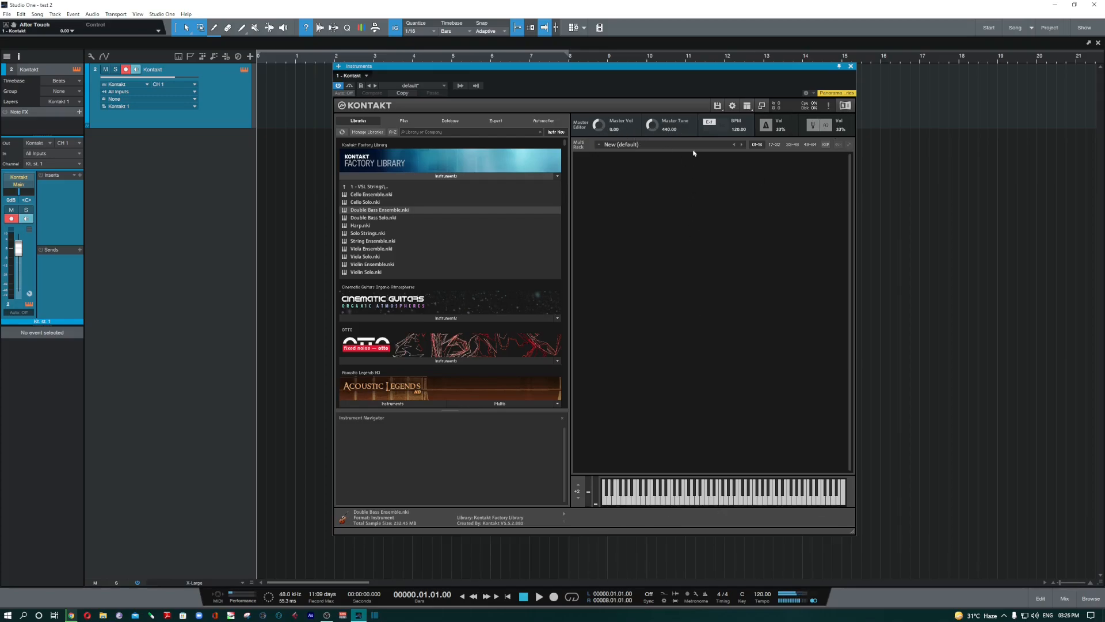
left_click(748, 106)
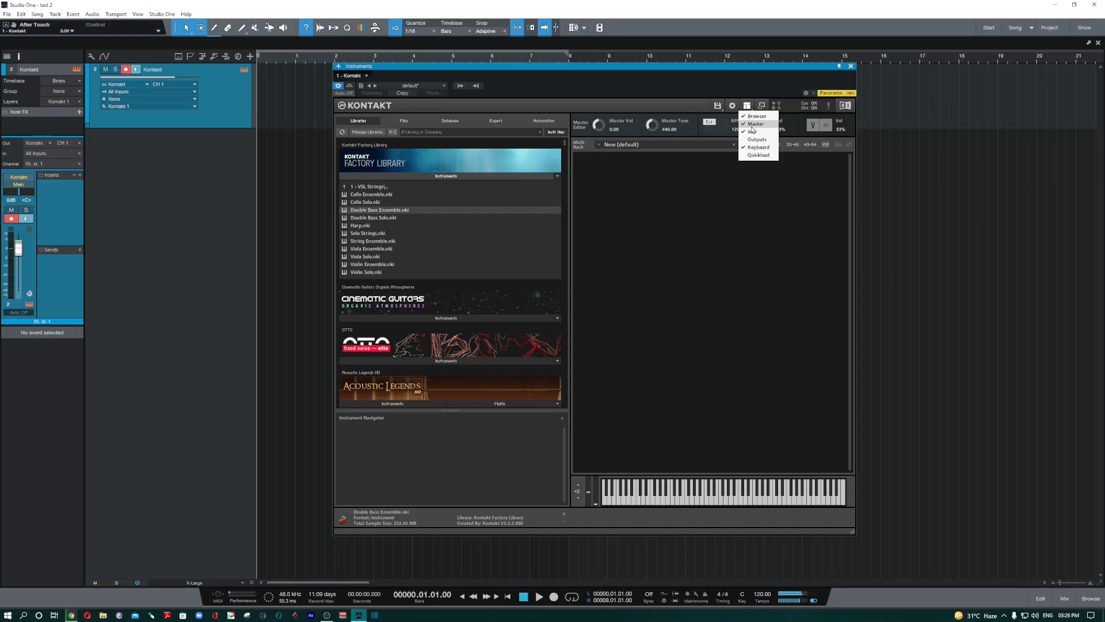
left_click(752, 126)
left_click(747, 106)
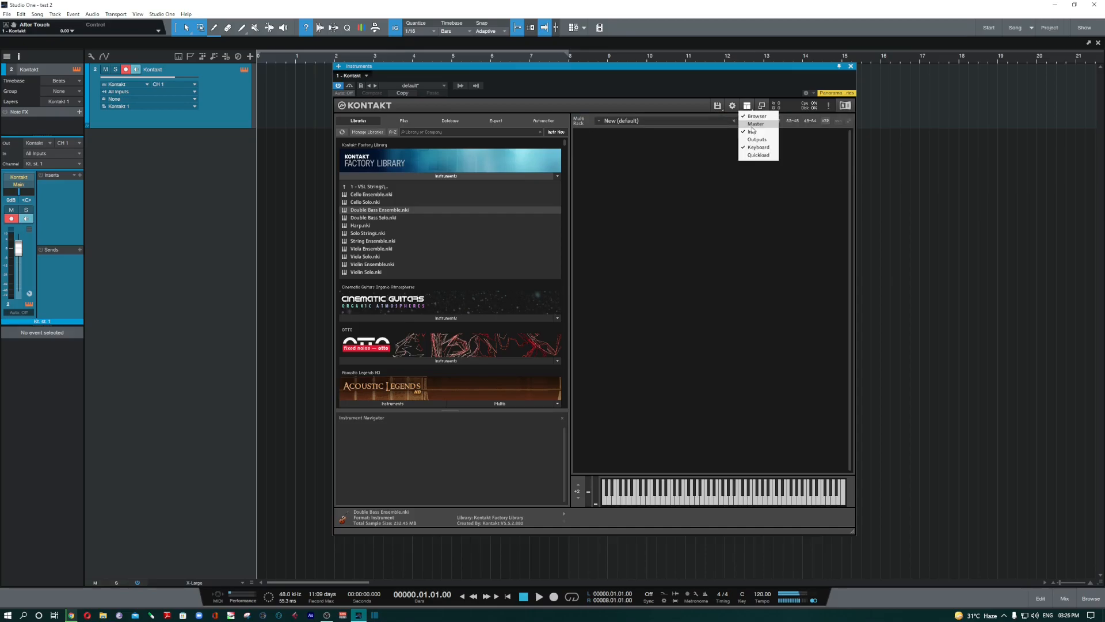
left_click(752, 127)
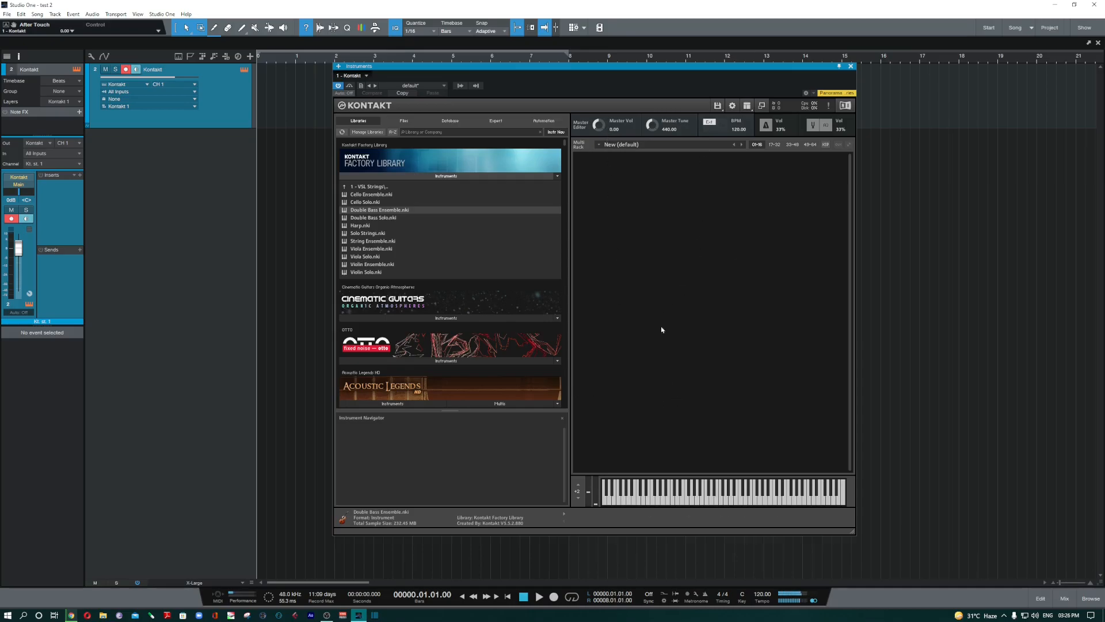
- Load Double Bass Ensemble and Solo Strings into the rack, keeping master volume at 0.00
left_click_drag(393, 210, 604, 264)
left_click_drag(358, 236, 709, 389)
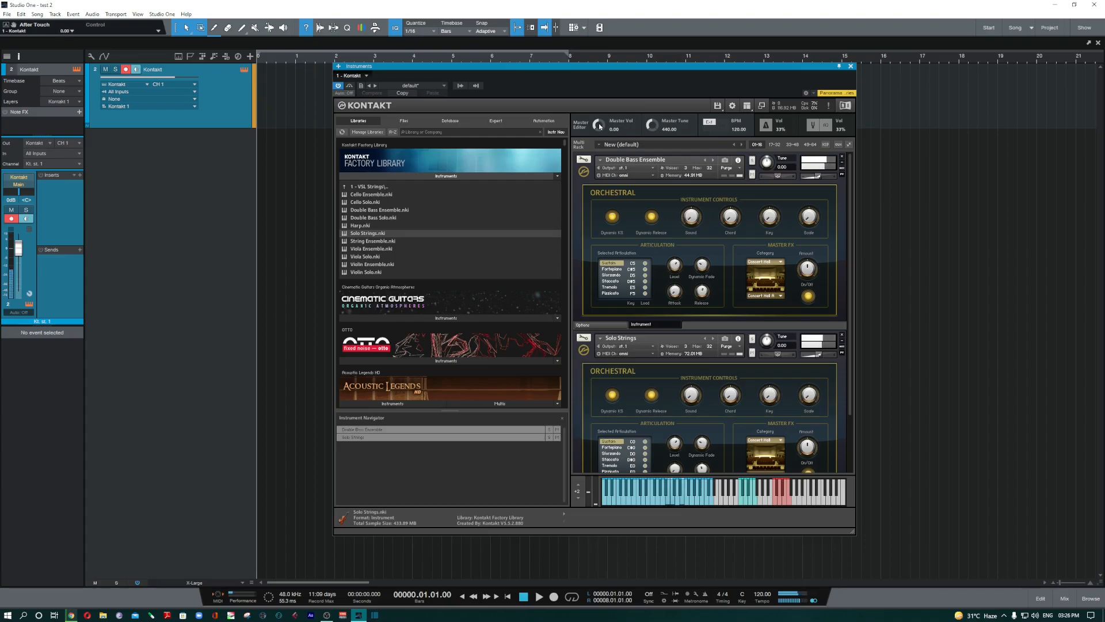
mouse_move(598, 125)
left_mouse_down()
mouse_move(597, 149)
mouse_move(614, 119)
left_mouse_up()
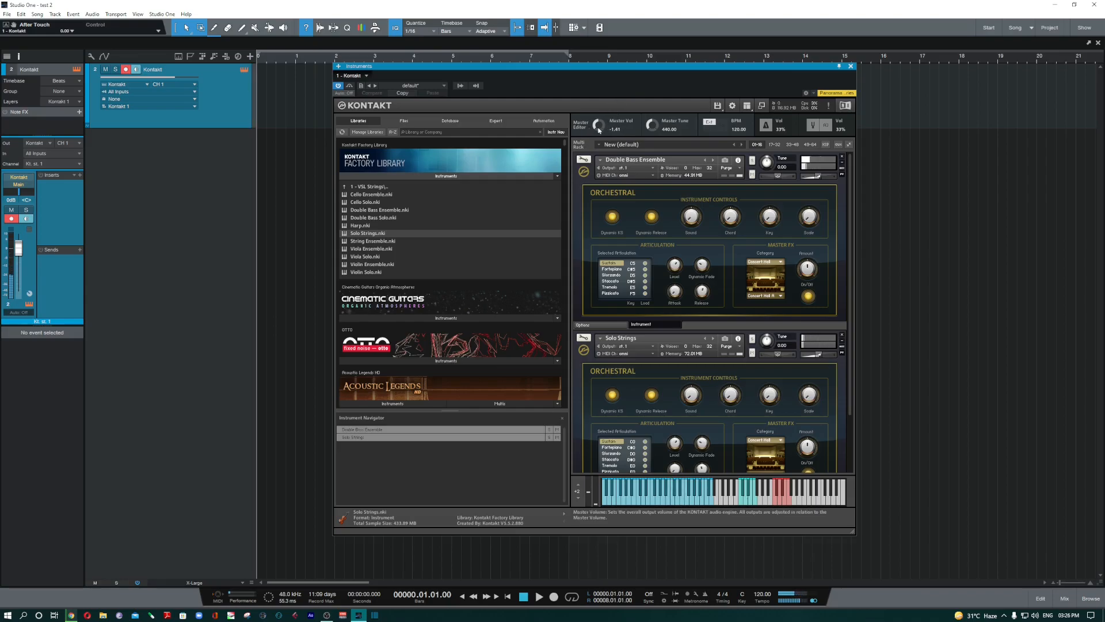
left_click(600, 130, "ctrl")
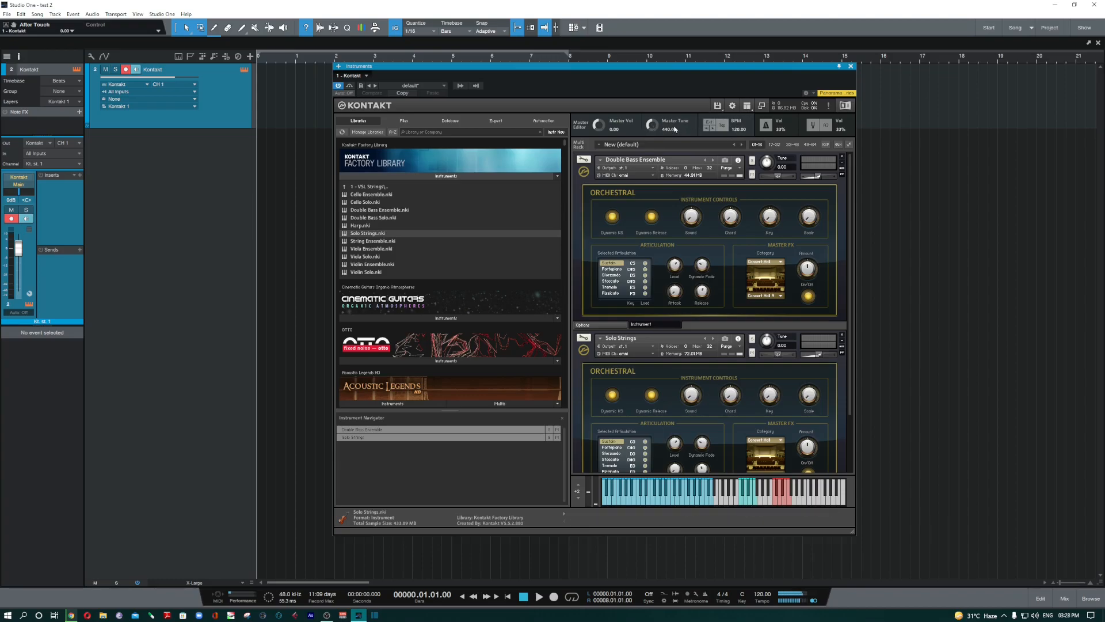
- Tap in a few trial tempos, then sync the tempo to the host with Ext
left_click(723, 129)
left_click(723, 129)
left_click(723, 129)
left_click(723, 129)
left_click(709, 123)
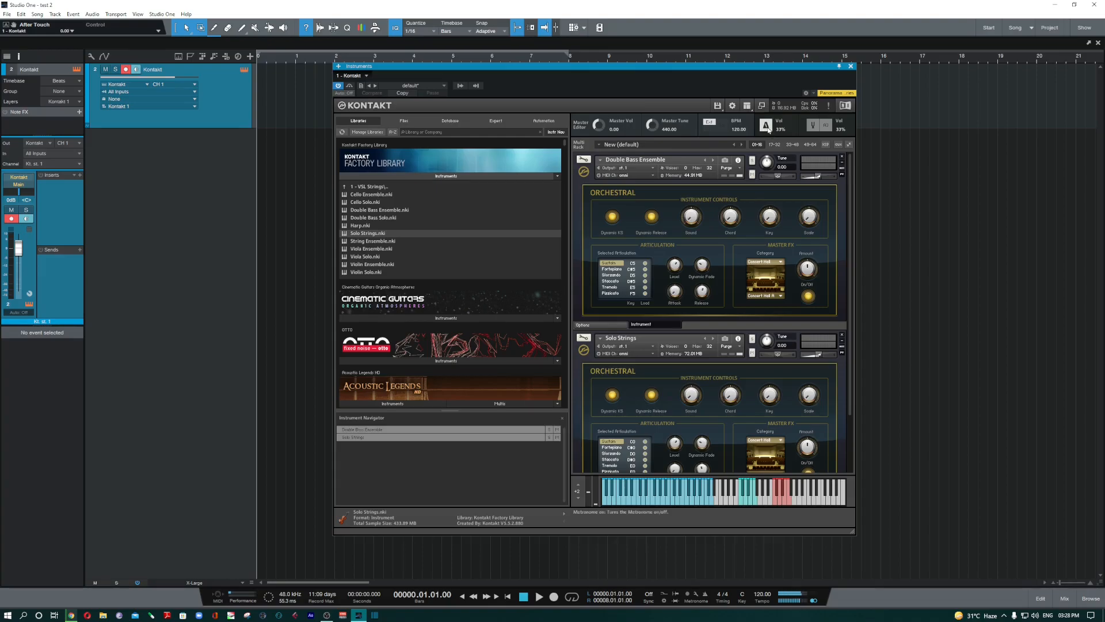
- Play the song with the metronome volume raised to 43%, stop, and switch on the reference tone
key("space")
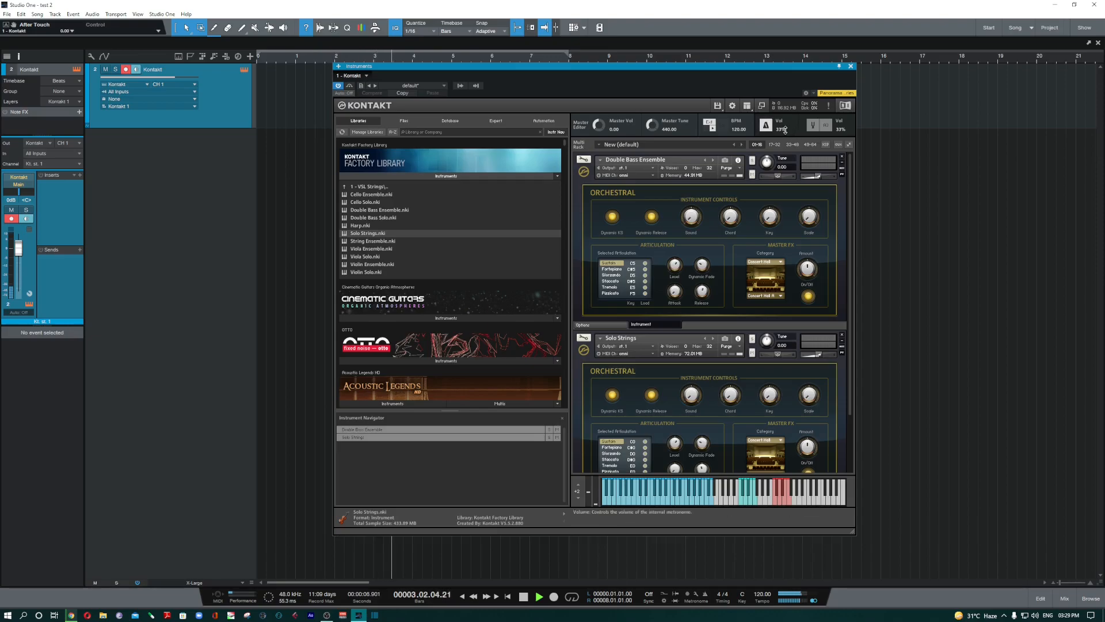
left_click_drag(781, 132, 785, 126)
key("space")
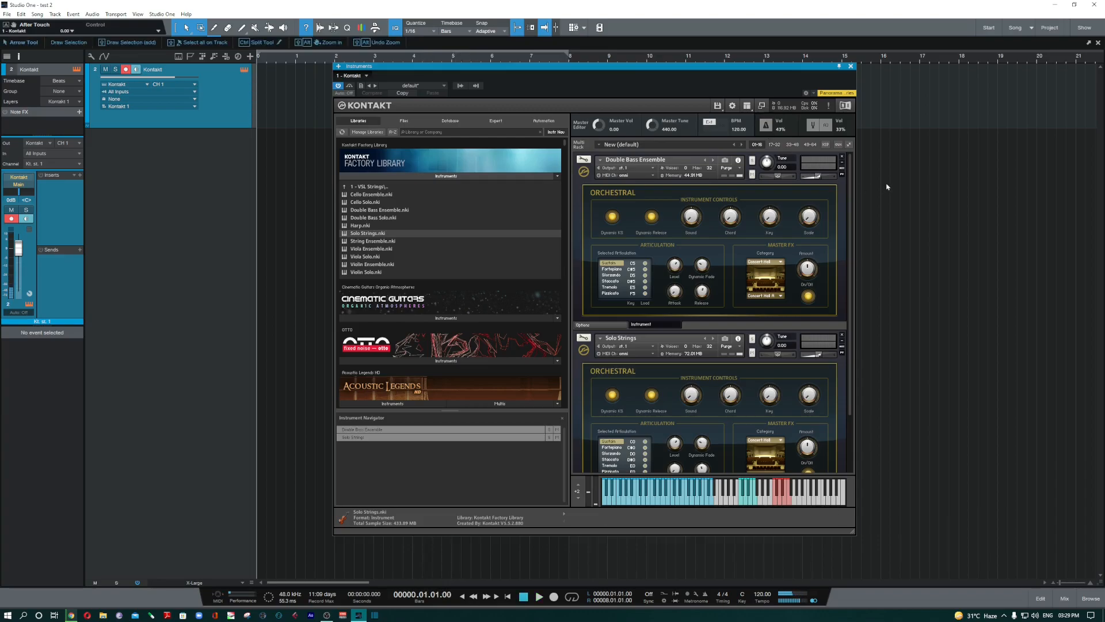
left_click(812, 132)
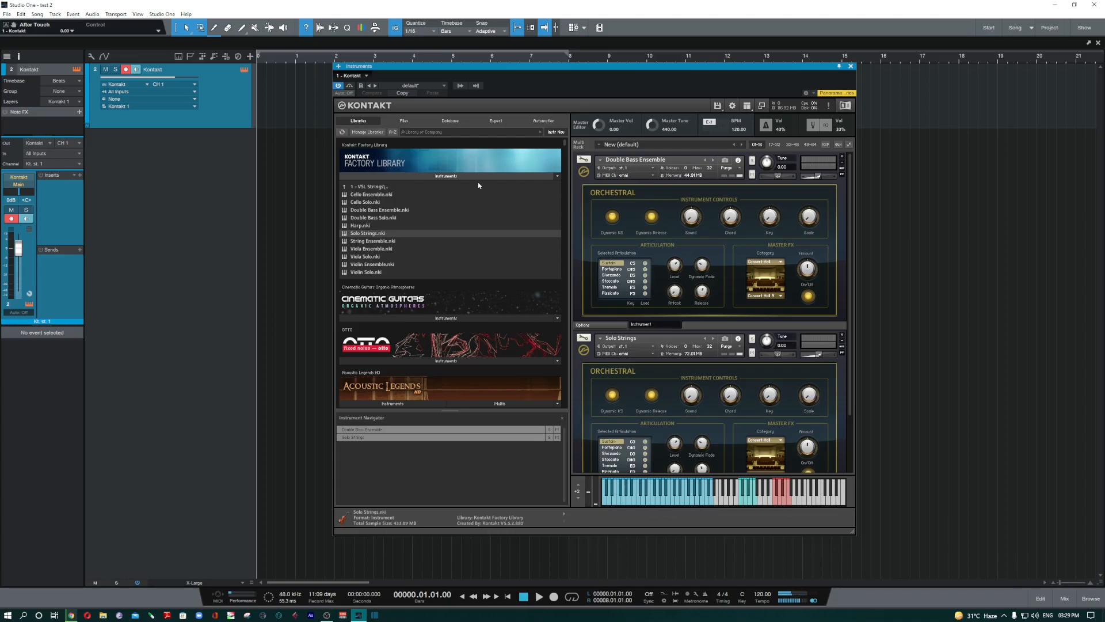
- Collapse the Factory Library's folder list and remove the loaded string instruments from the rack
left_click(374, 187)
left_click(405, 176)
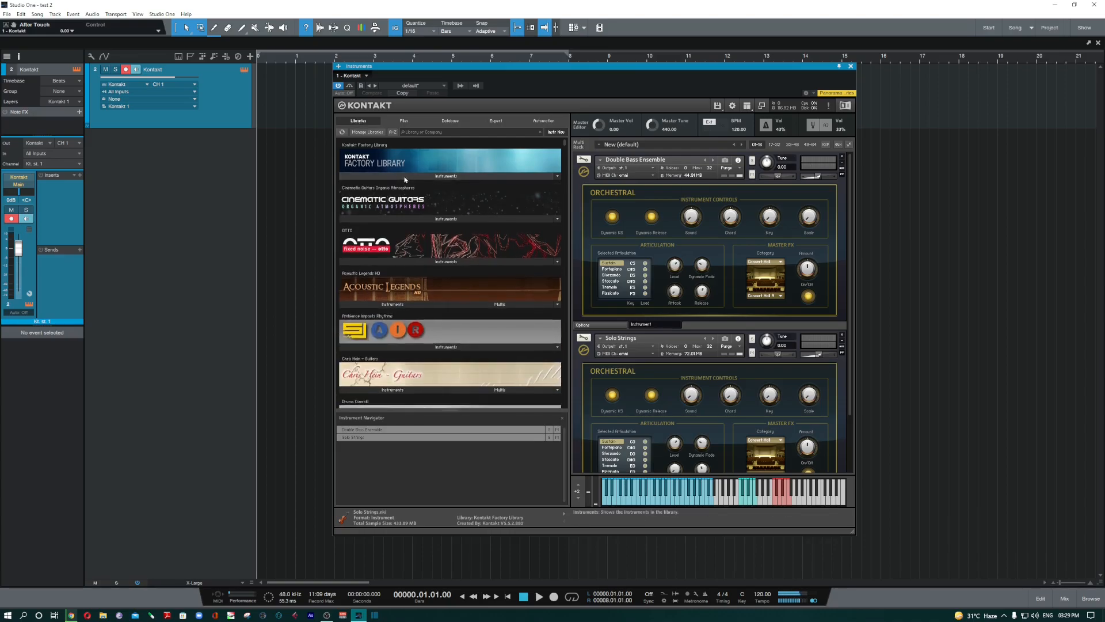
left_click(842, 159)
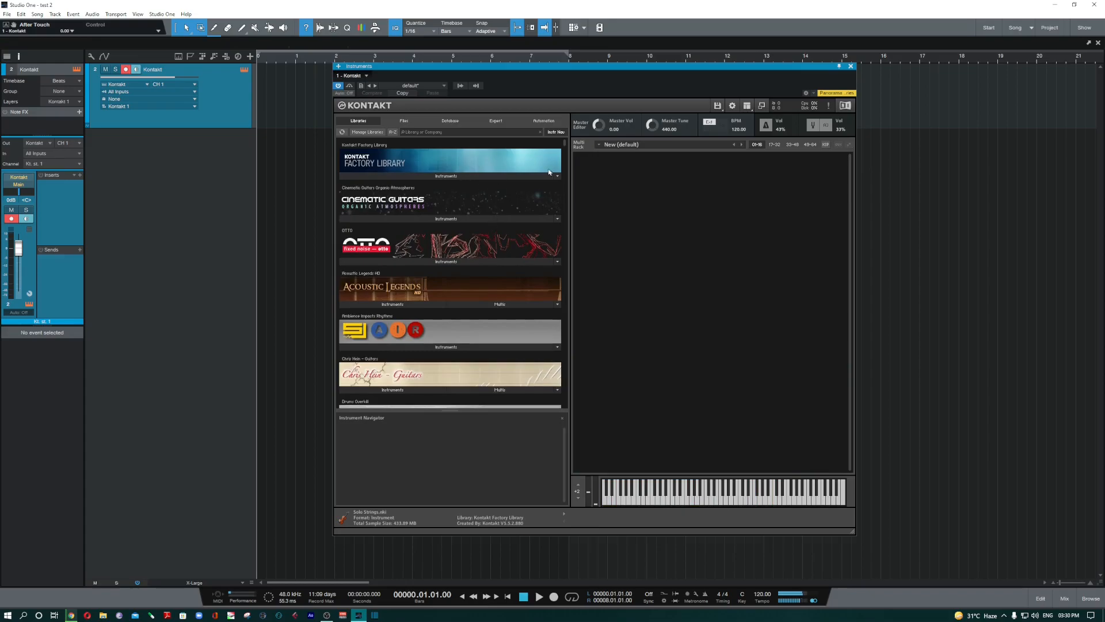
mouse_move(565, 150)
left_mouse_down()
mouse_move(568, 234)
mouse_move(572, 151)
left_mouse_up()
- Expand the Cinematic Guitars, OTTO and Acoustic Legends instrument folders, opening Twelve String Picked
left_click(460, 220)
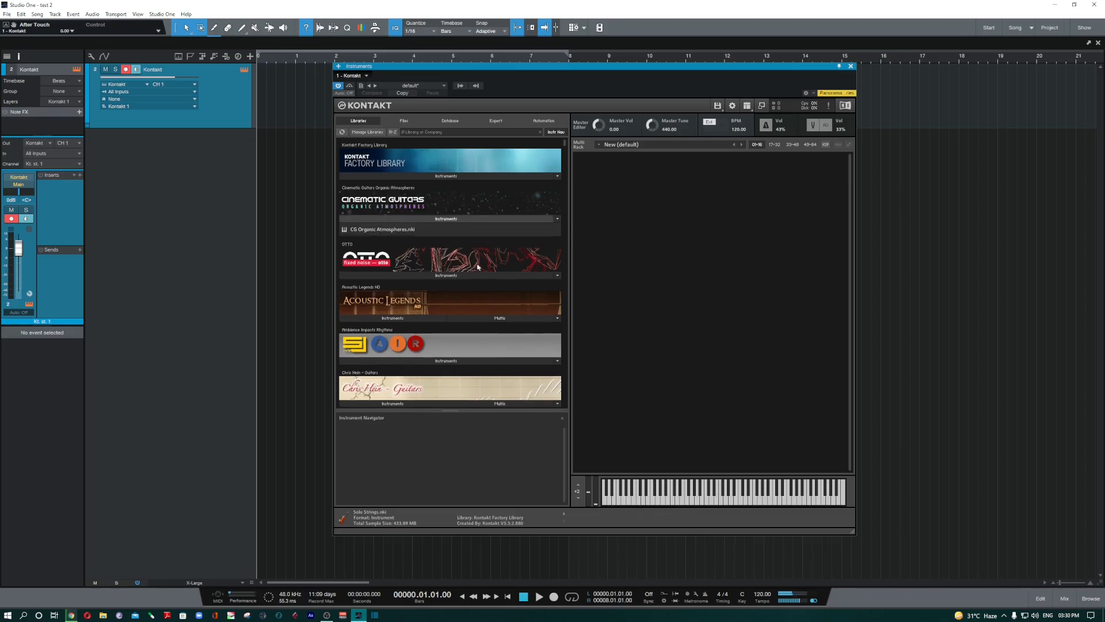
left_click(441, 276)
scroll(455, 314, "down", 3)
left_click(426, 316)
scroll(453, 339, "down", 3)
scroll(452, 338, "down", 3)
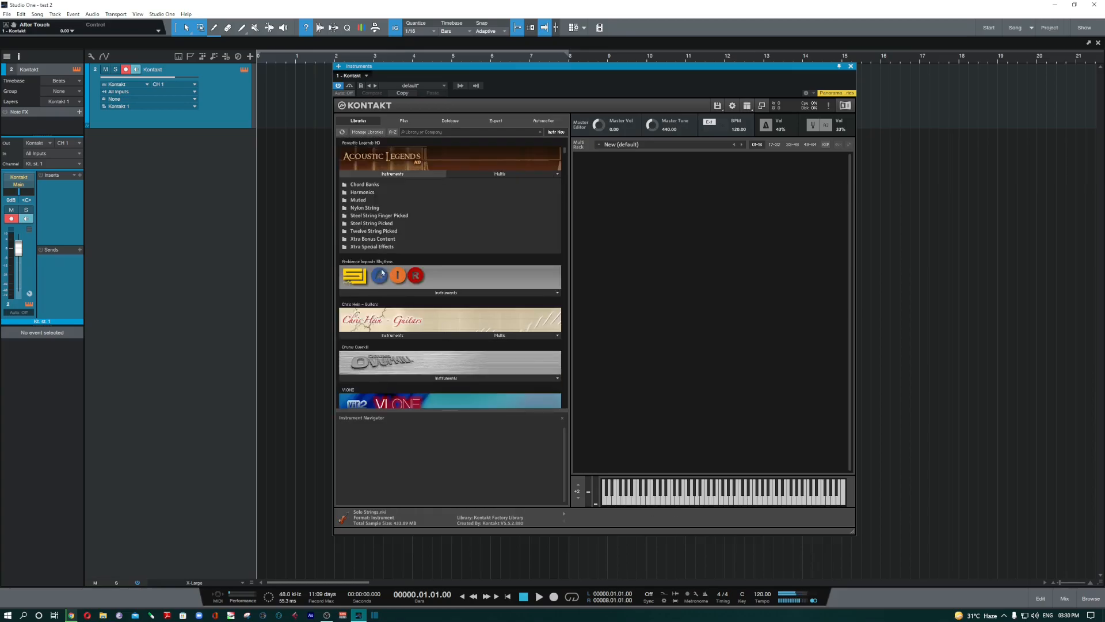
left_click(374, 231)
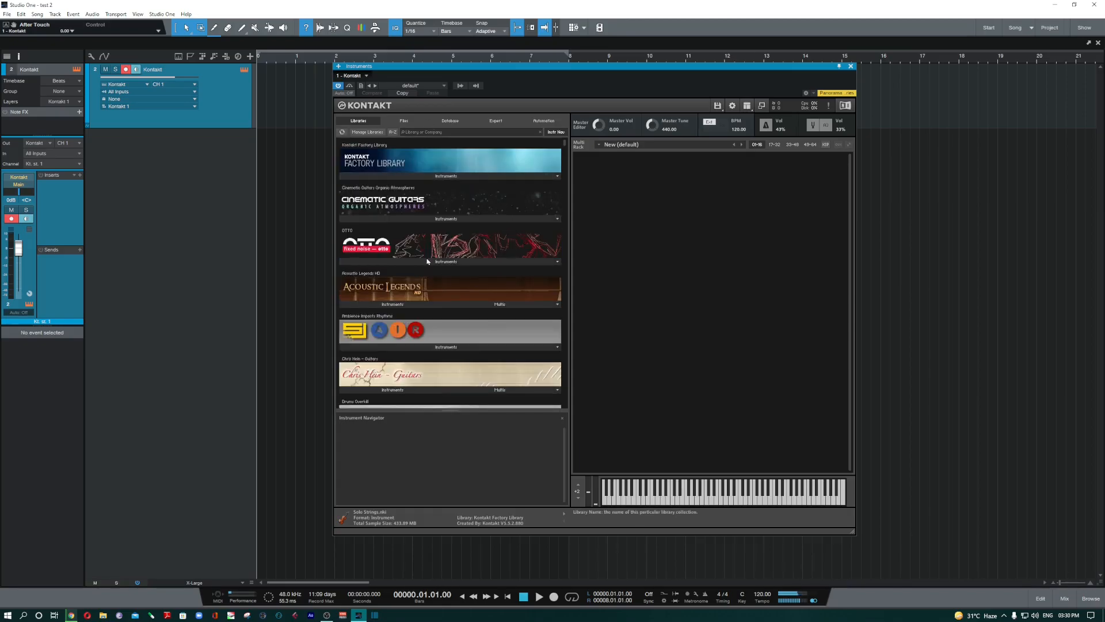
left_click(367, 135)
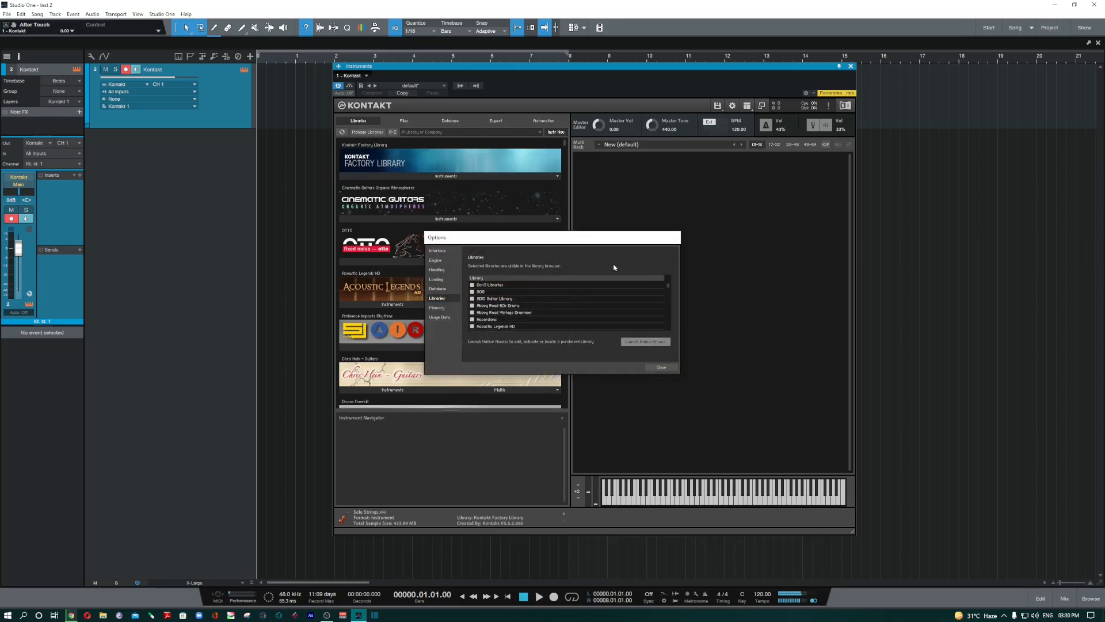
left_click_drag(601, 241, 753, 232)
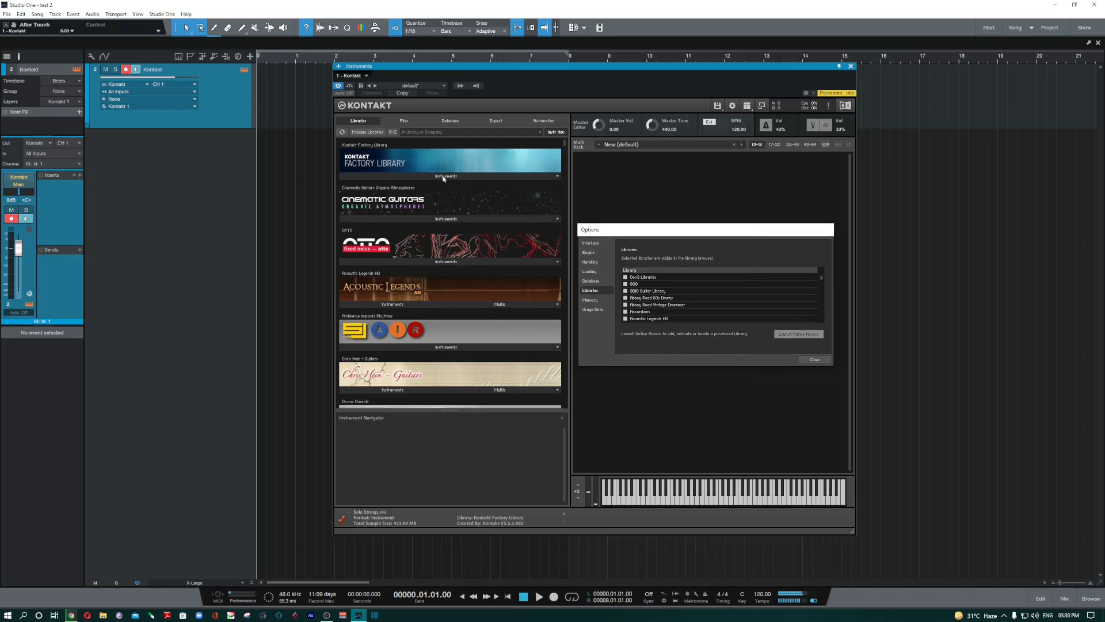
scroll(670, 313, "down", 5)
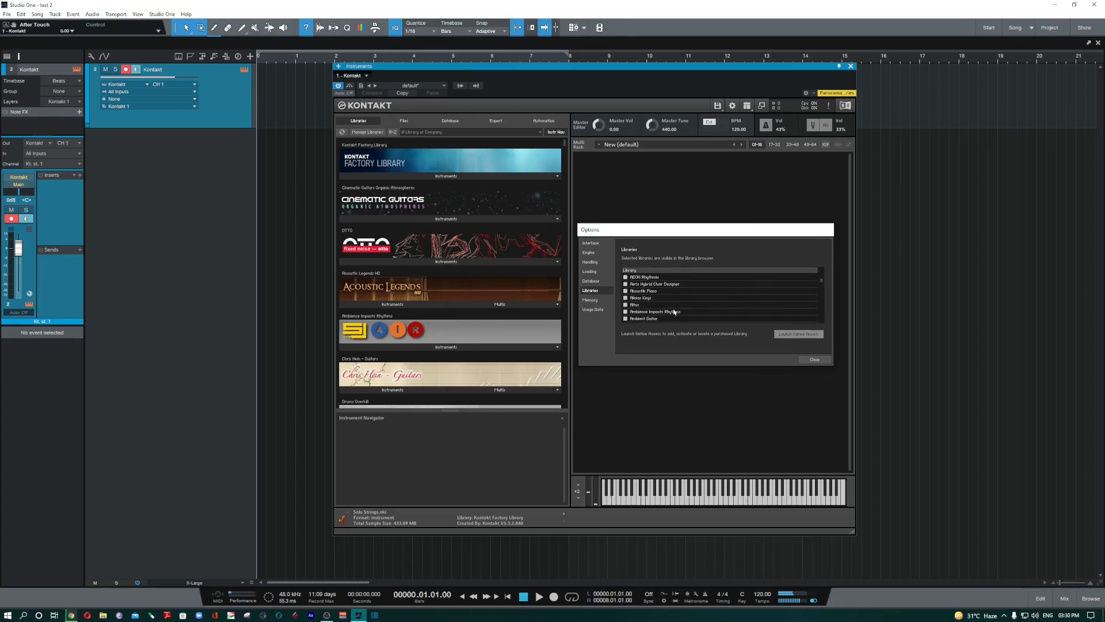
scroll(670, 312, "down", 2)
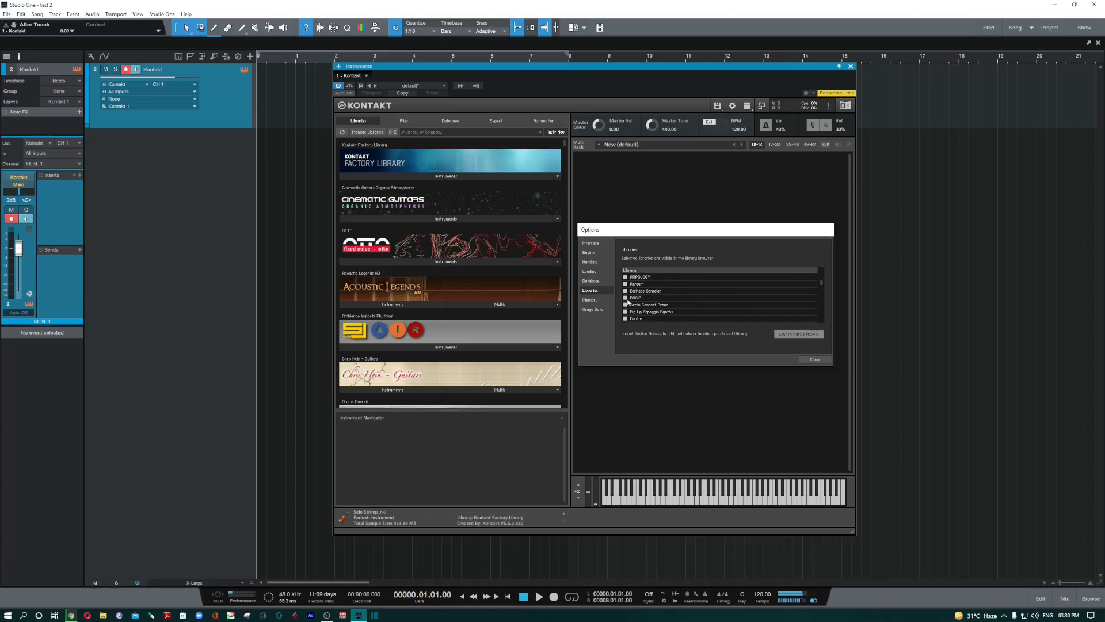
scroll(628, 300, "up", 7)
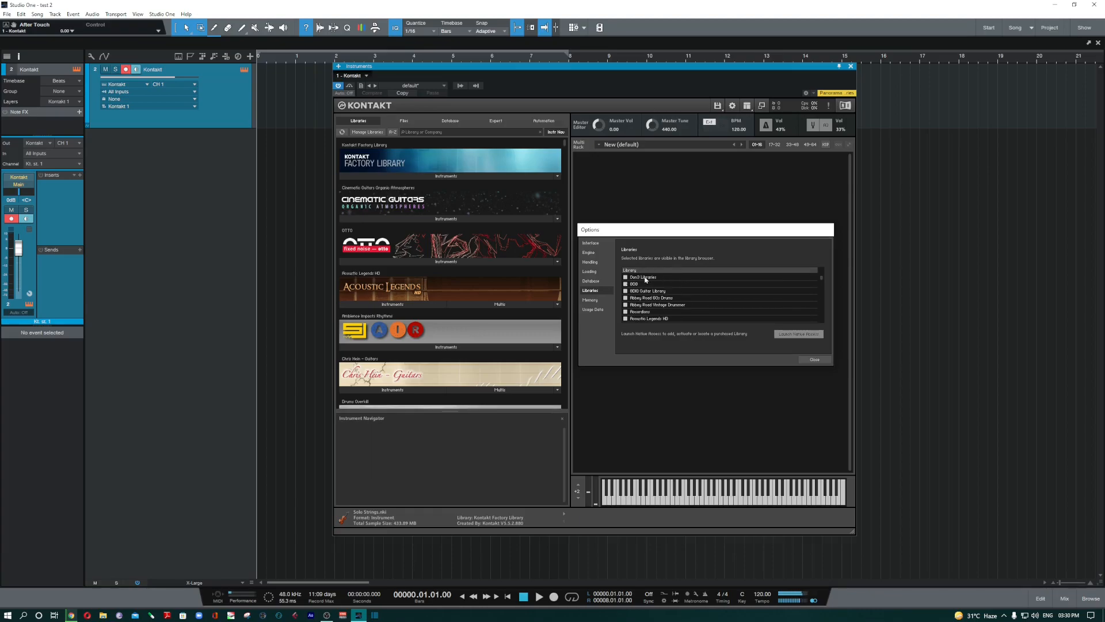
scroll(658, 297, "down", 5)
scroll(660, 302, "down", 6)
scroll(660, 302, "down", 2)
scroll(661, 304, "down", 4)
left_click(626, 284)
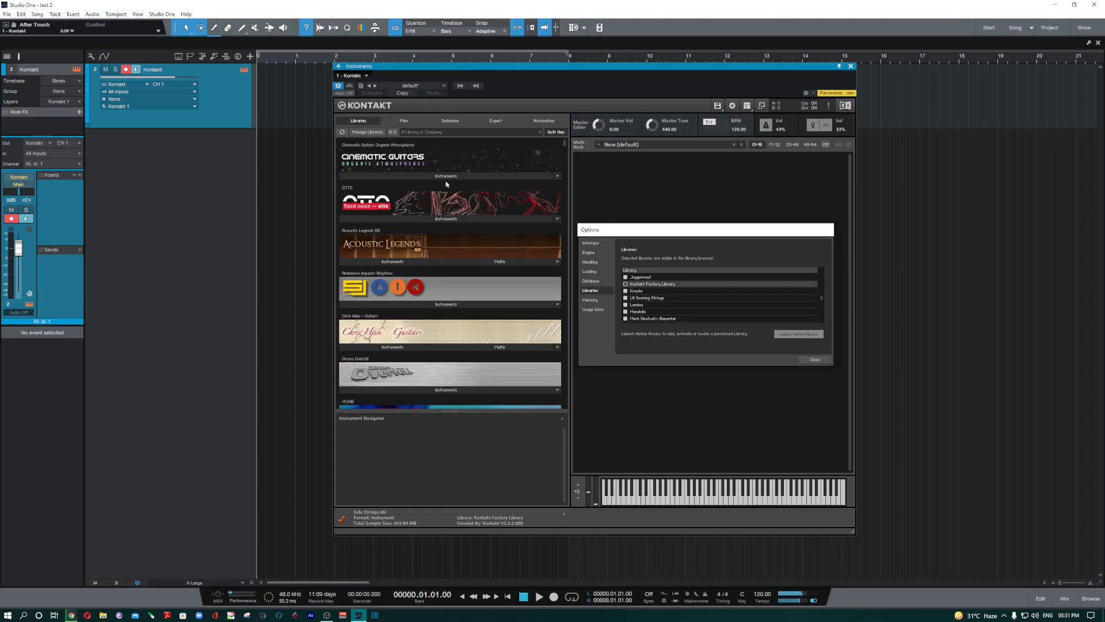
left_click(626, 284)
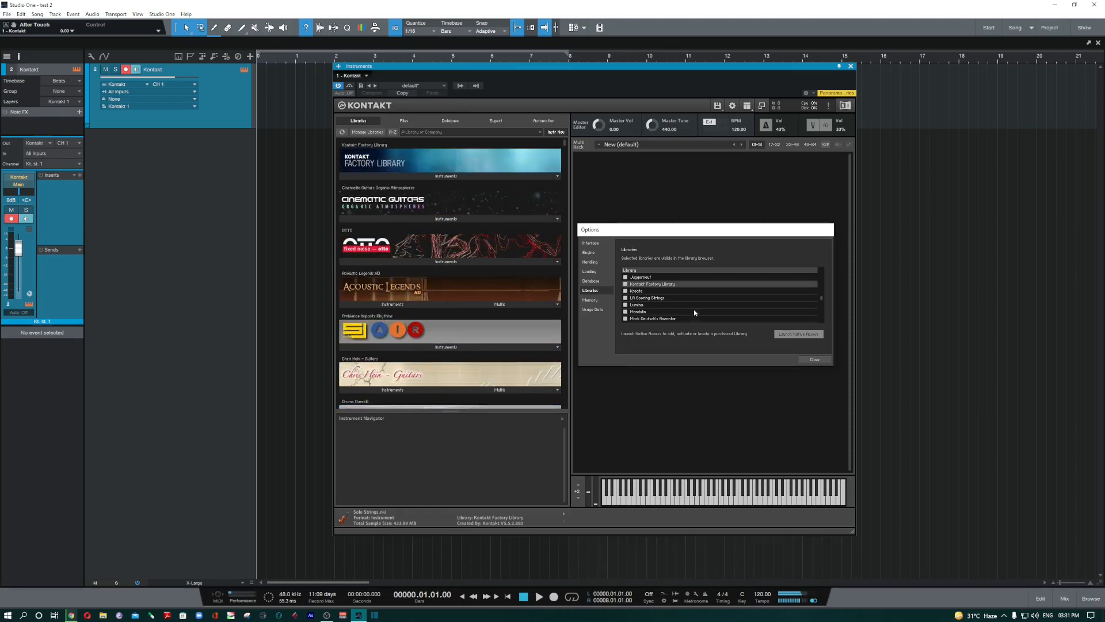
left_click(815, 359)
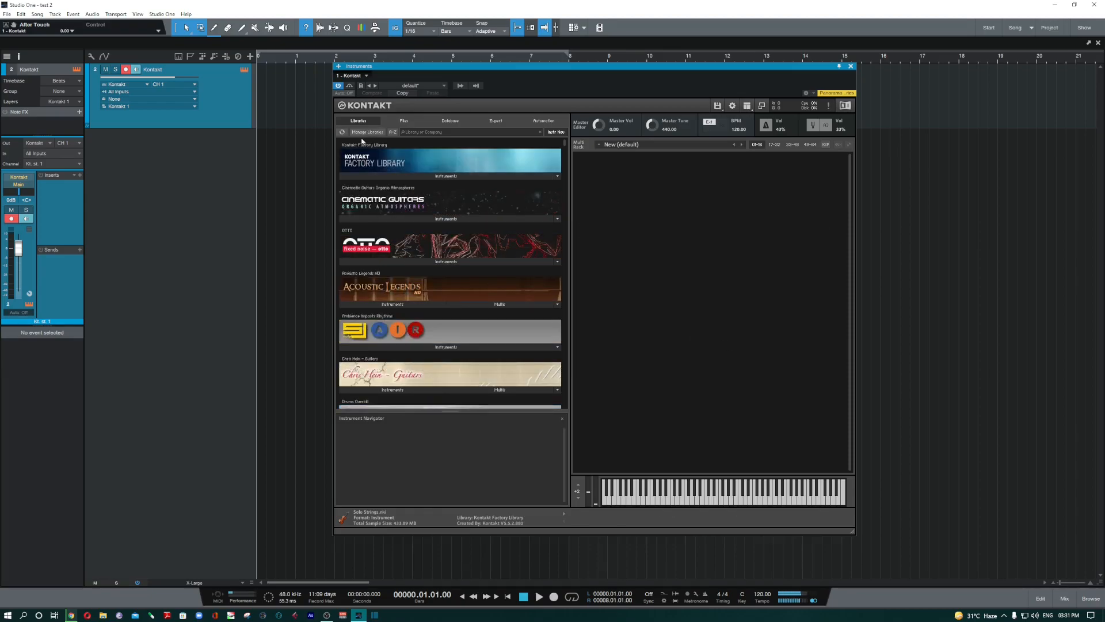
- Turn alphabetical sorting of the libraries on, then off again
left_click(394, 132)
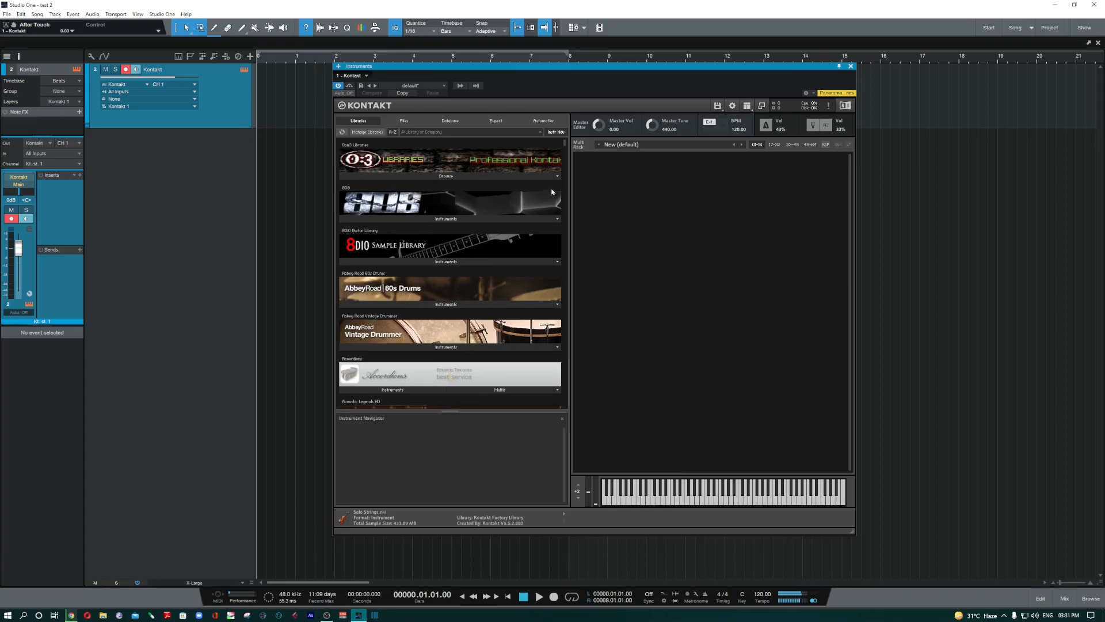
left_click_drag(567, 145, 574, 121)
left_click(394, 133)
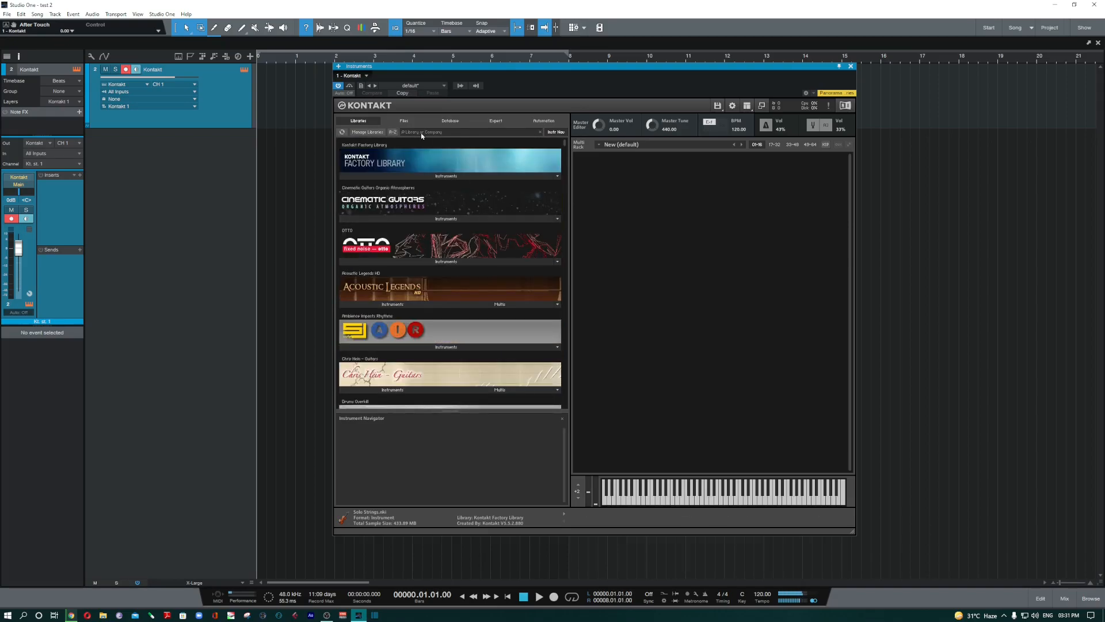
- Search the libraries for 'bass', then 'strings', then clear the search field
left_click(418, 133)
type("bass")
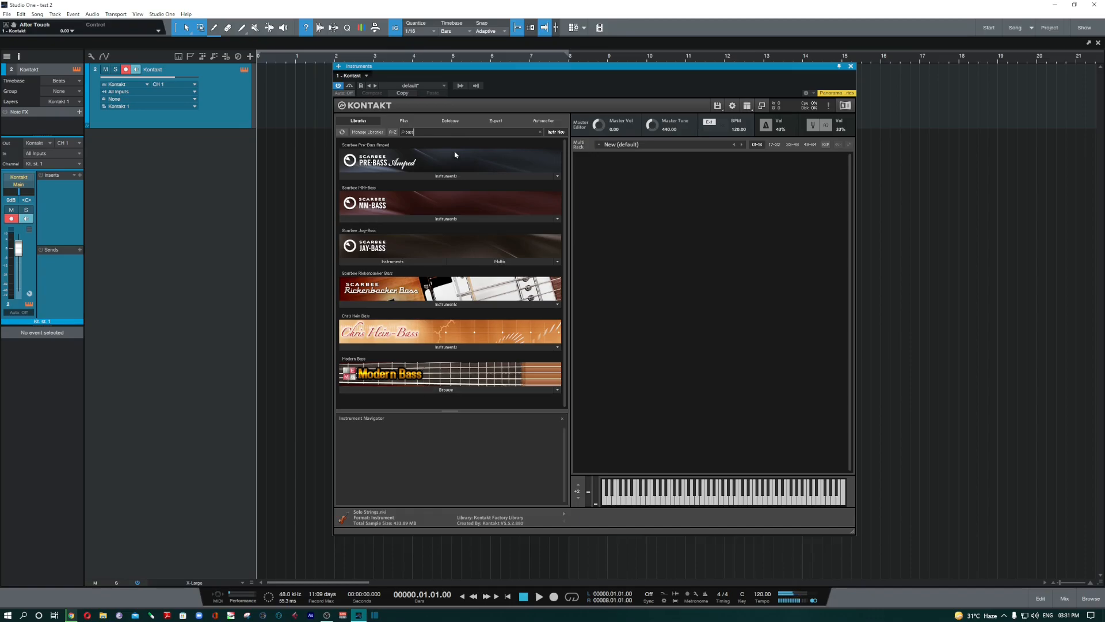
double_click(409, 132)
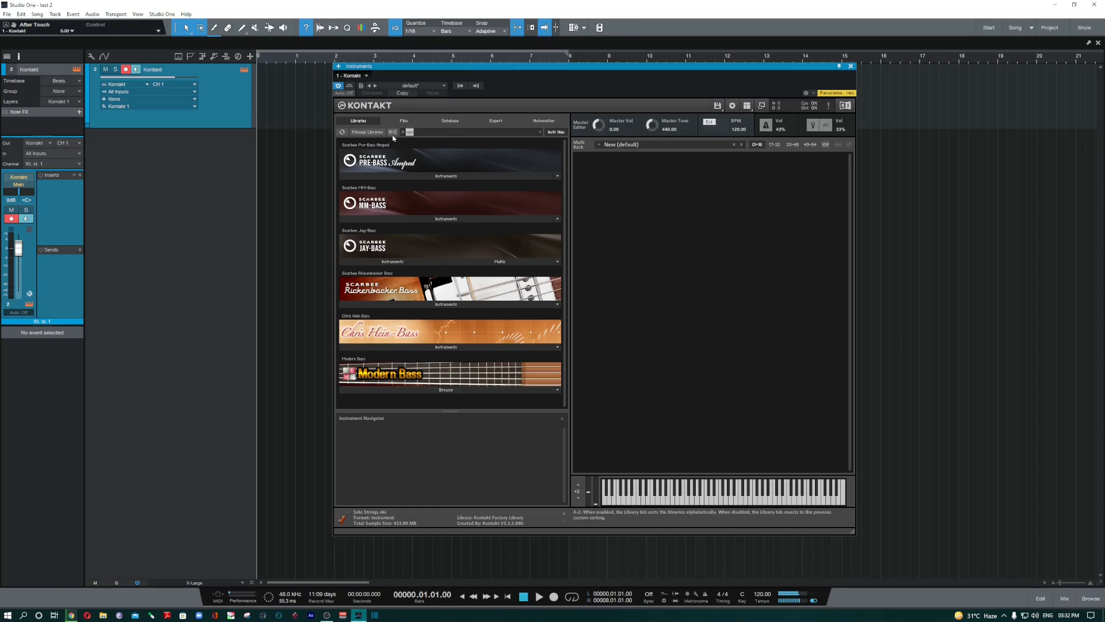
type("string")
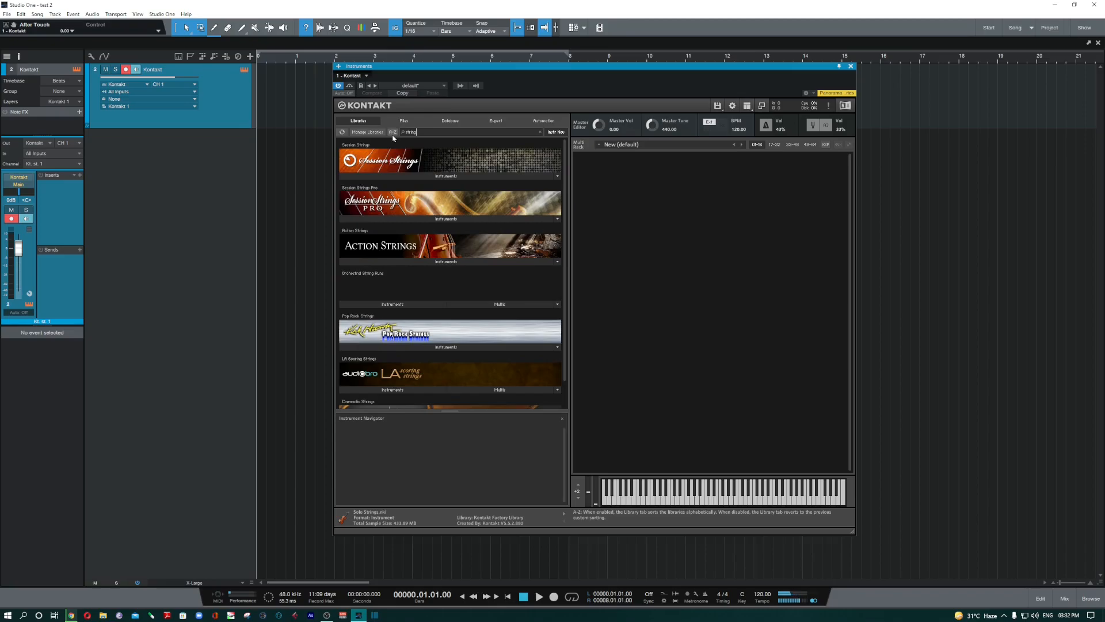
type("s")
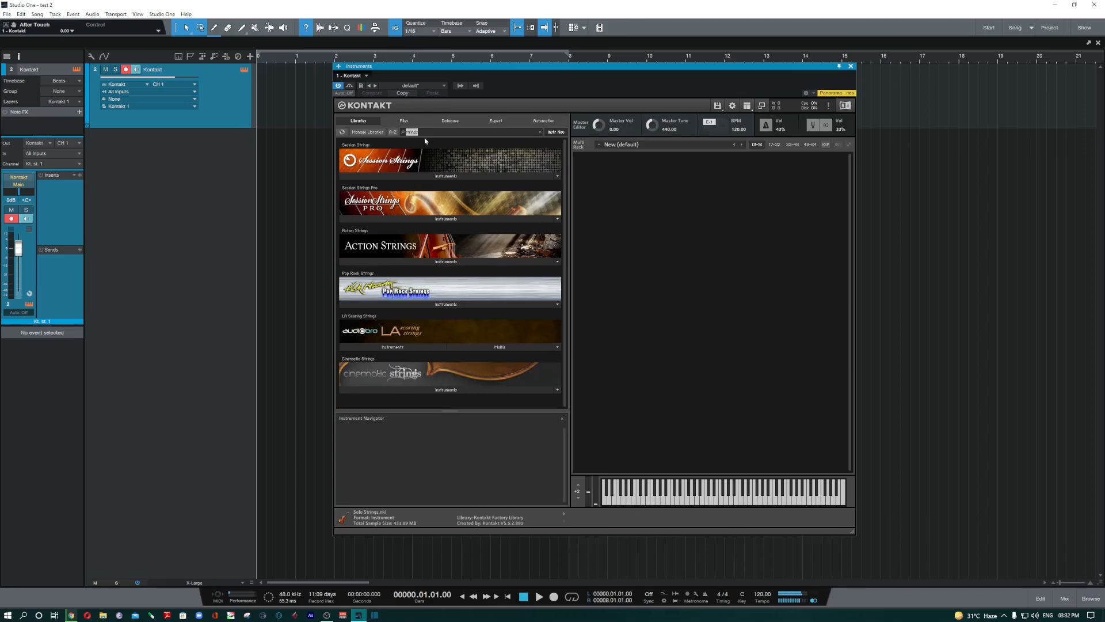
key("BackSpace")
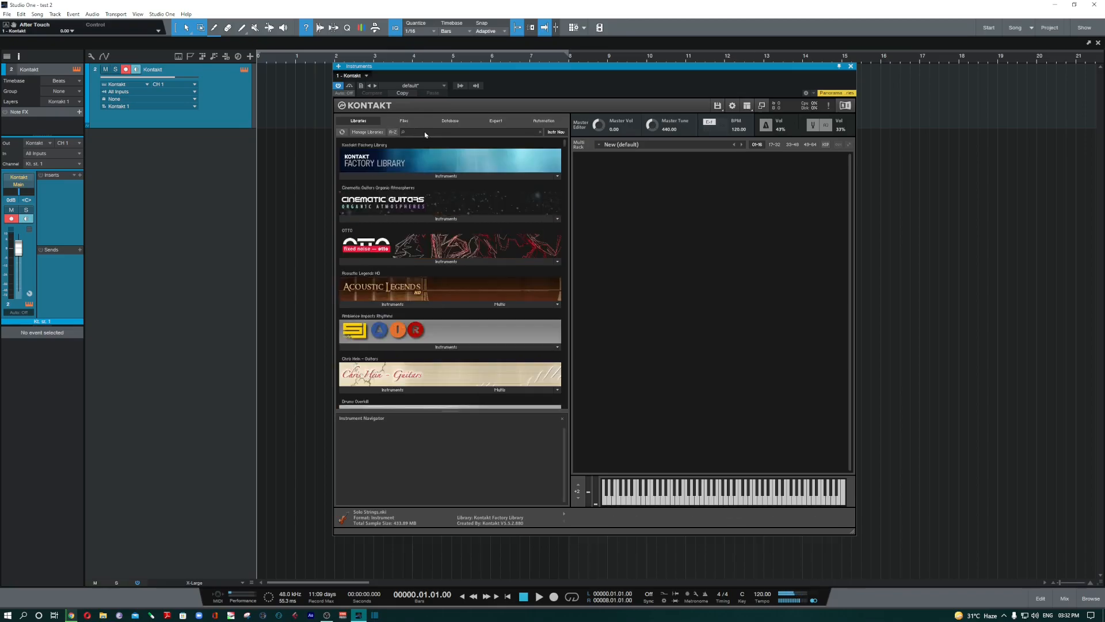
- Toggle the Instrument Navigator pane off and back on, then expand Factory Library's instrument folders
left_click(556, 132)
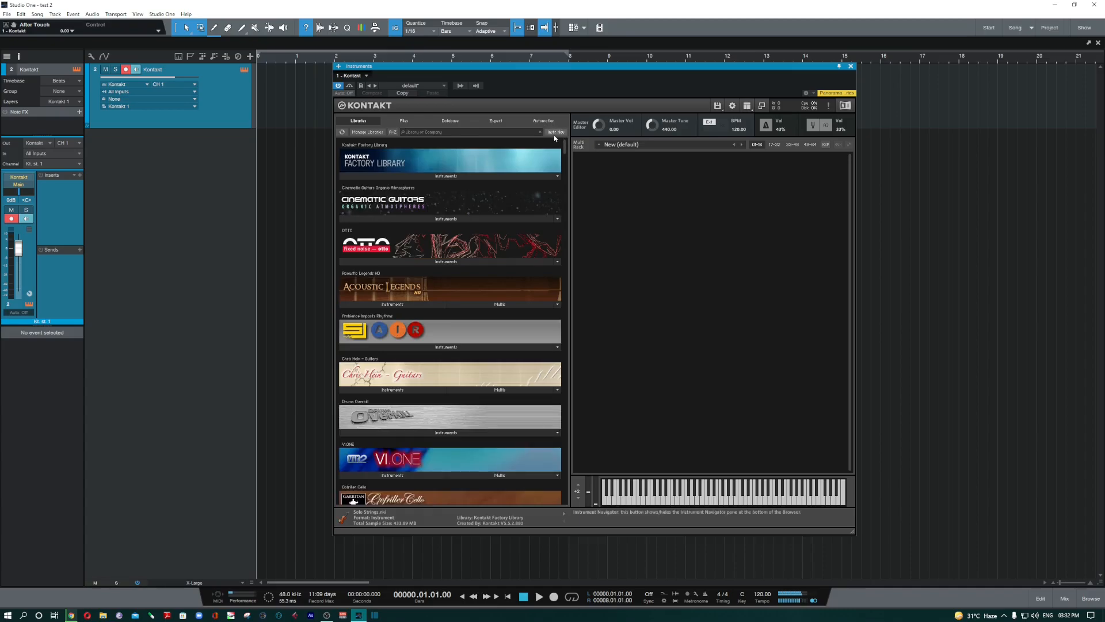
left_click(556, 132)
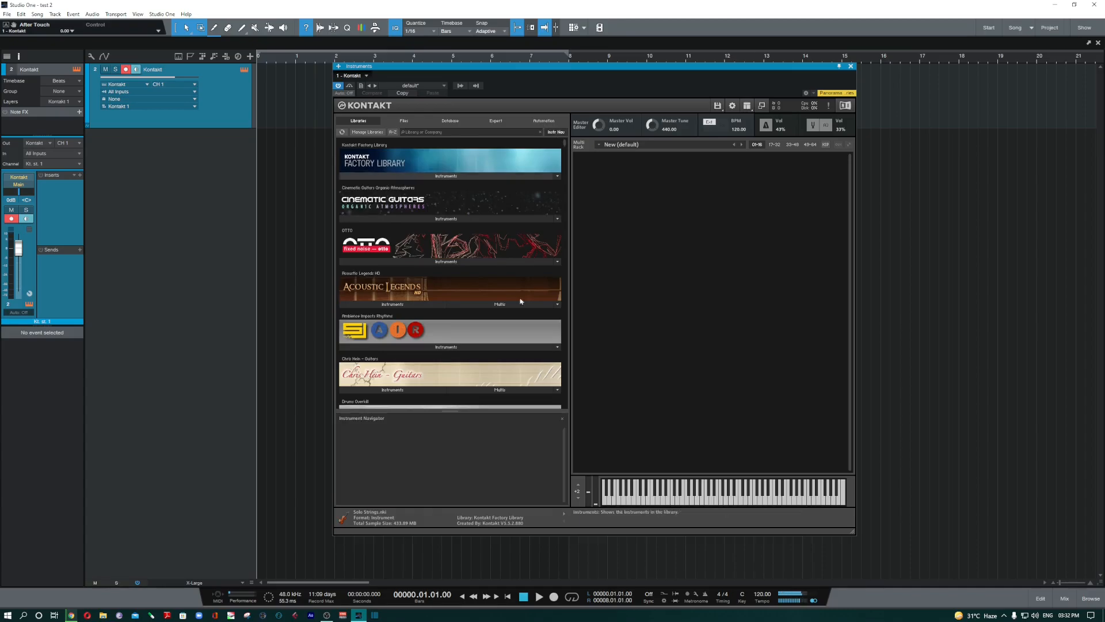
left_click(554, 133)
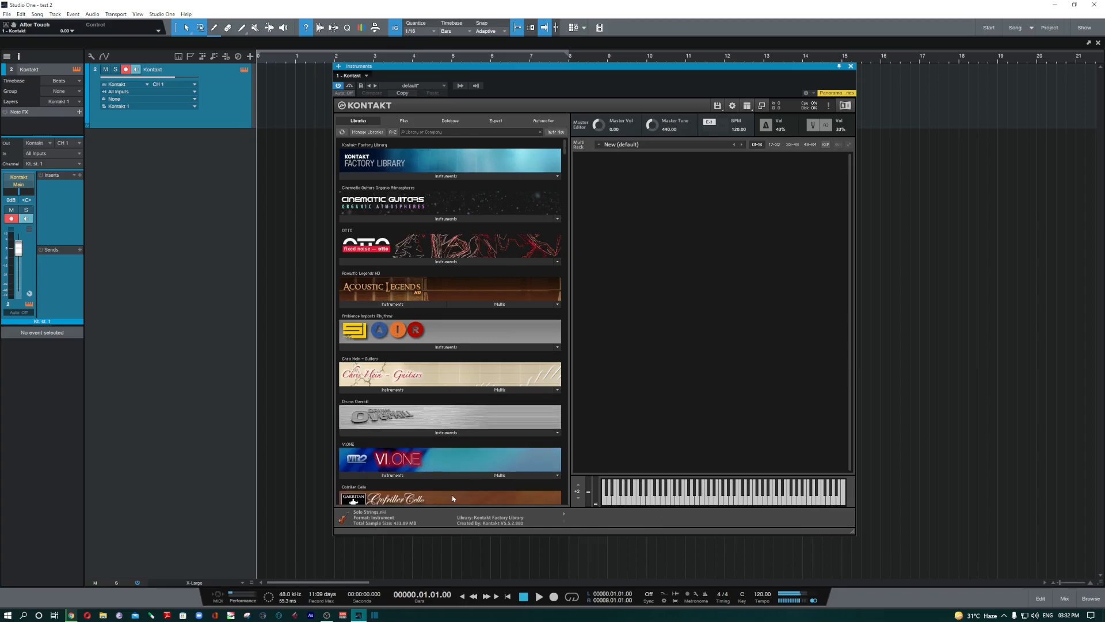
scroll(503, 366, "down", 5)
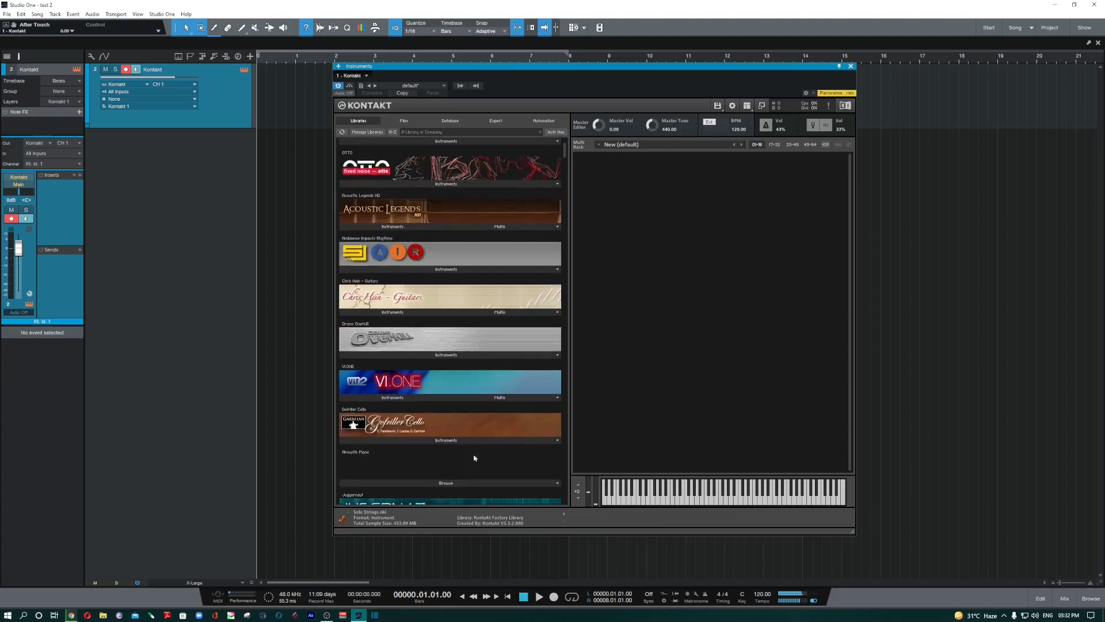
left_click(557, 132)
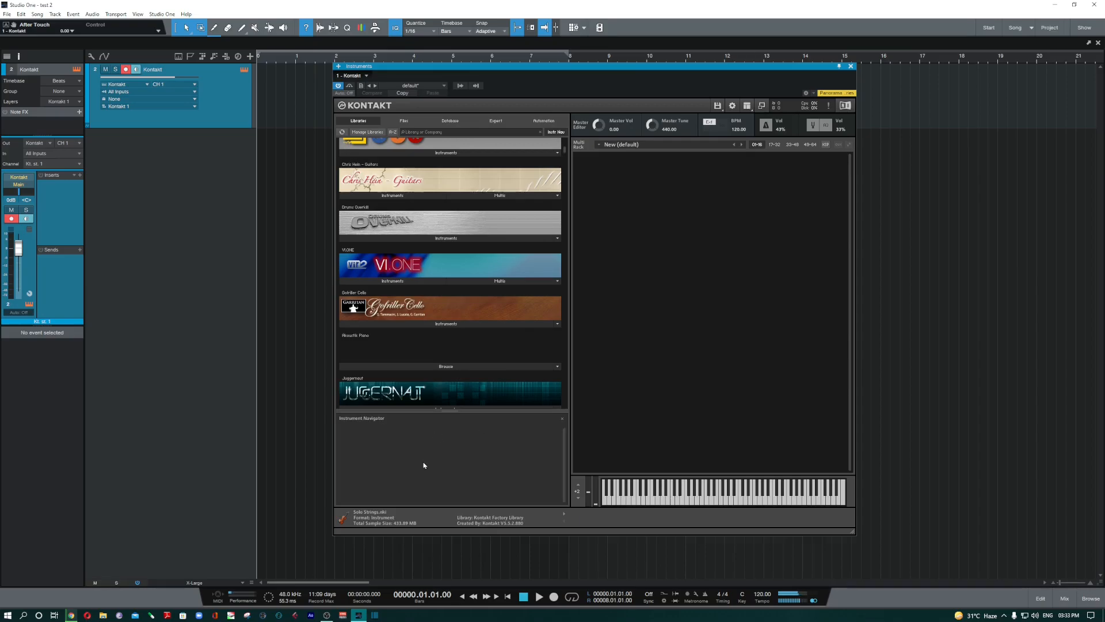
scroll(441, 274, "up", 5)
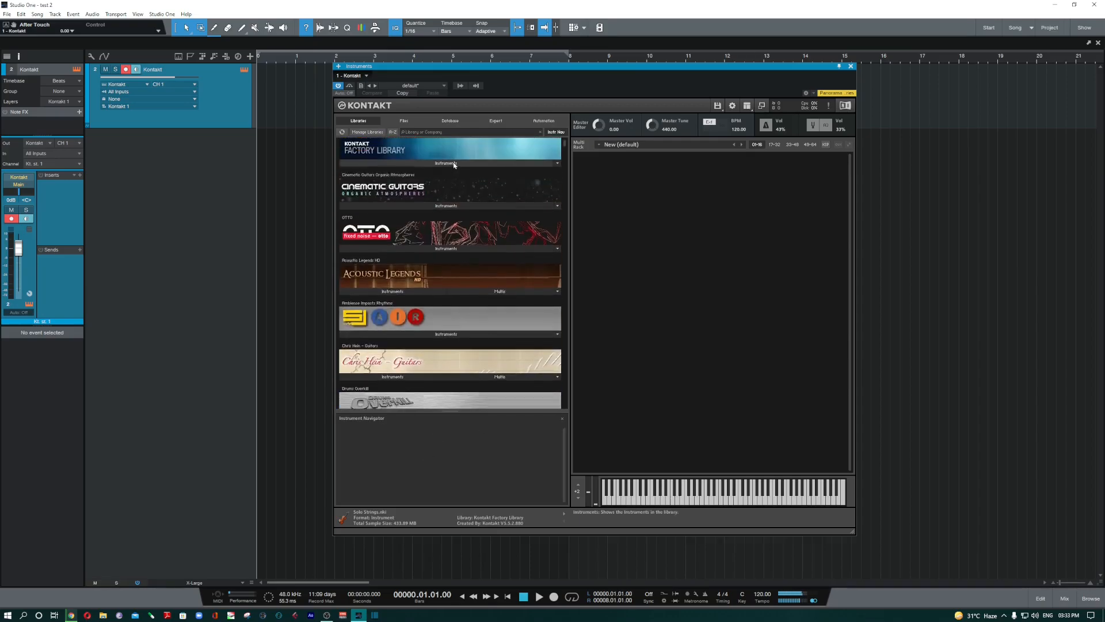
left_click(453, 163)
- Load Bassoon Combi from 2 - VSL Woodwinds into the empty rack, then list Cinematic Guitars' instruments
double_click(368, 190)
left_click_drag(364, 190, 731, 267)
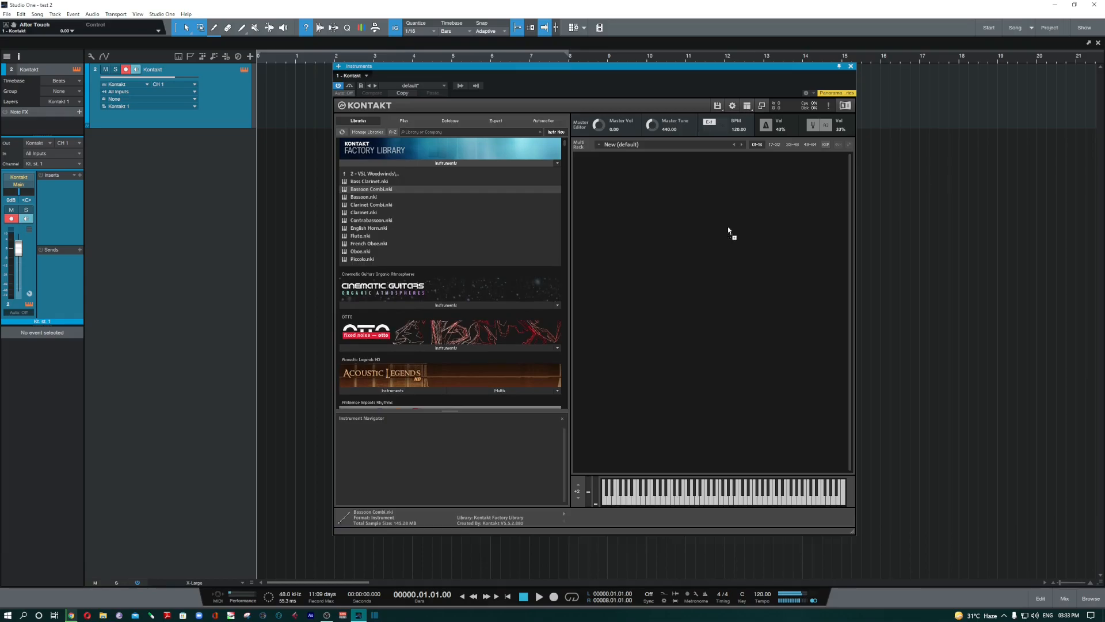
left_click_drag(731, 268, 729, 230)
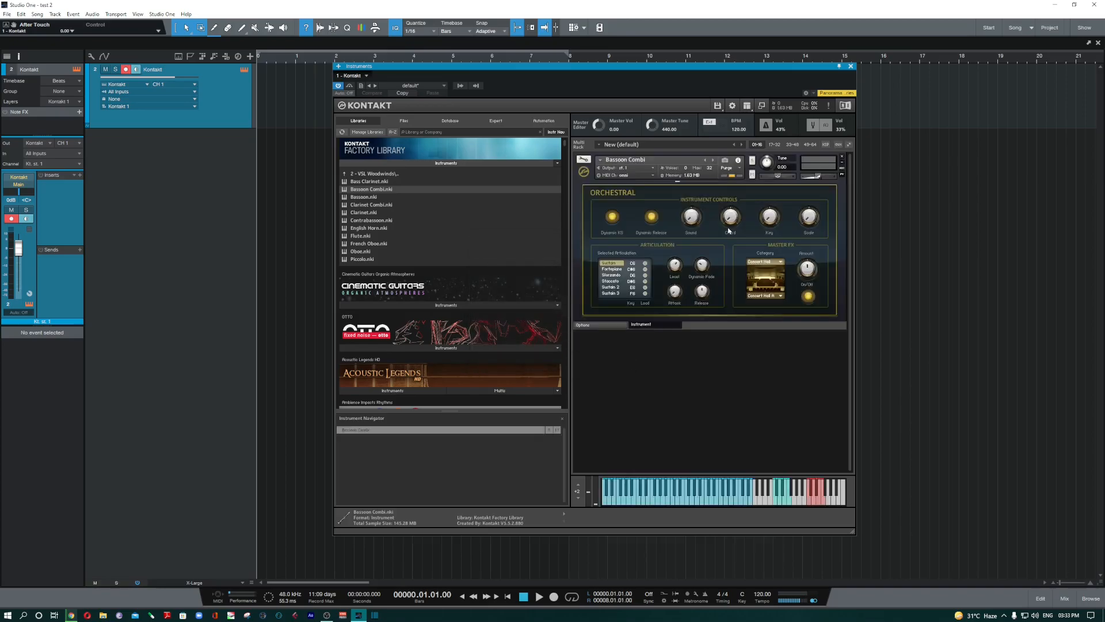
left_click(390, 175)
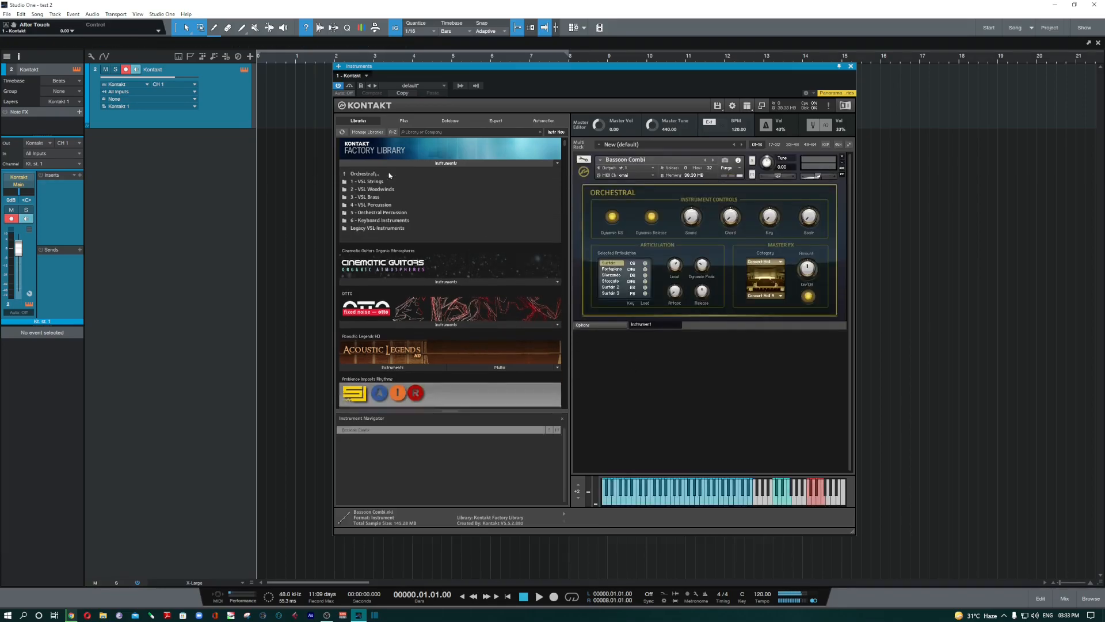
left_click(386, 274)
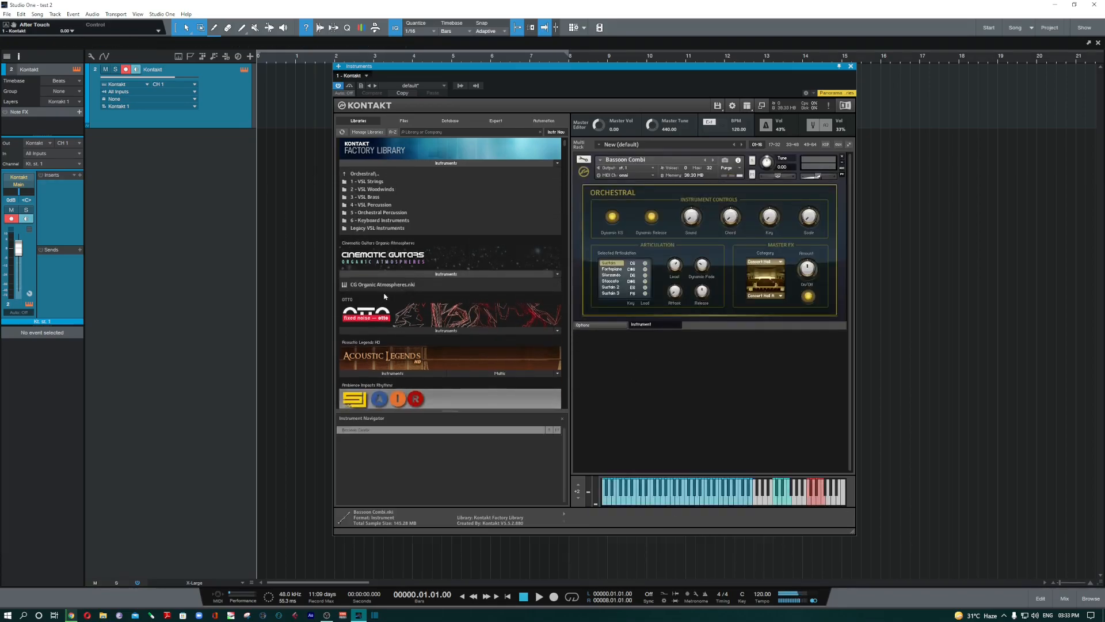
- Collapse Cinematic Guitars and drag OTTO's HIP HOP UNDERGROUND and XA IMD DM into the rack
left_click(403, 274)
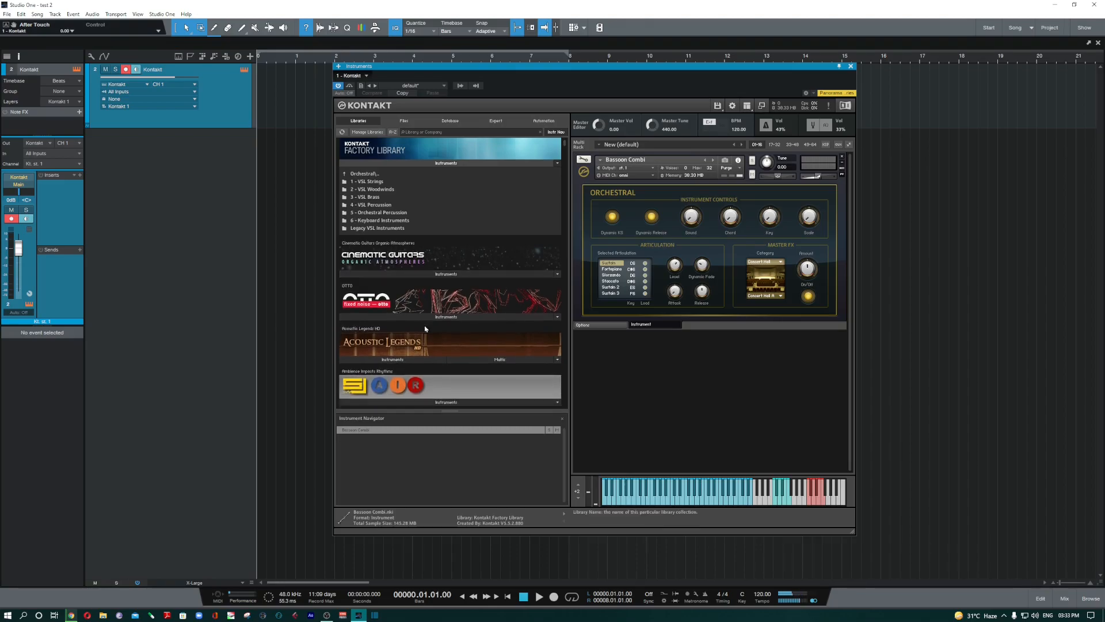
left_click(412, 318)
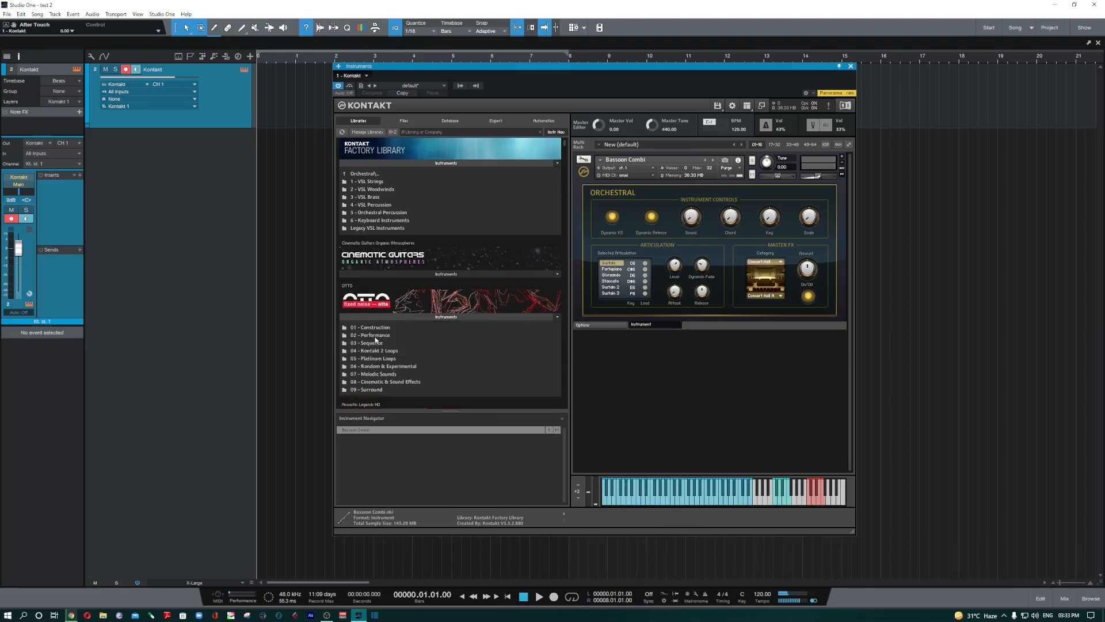
scroll(376, 340, "down", 2)
left_click_drag(358, 323, 697, 408)
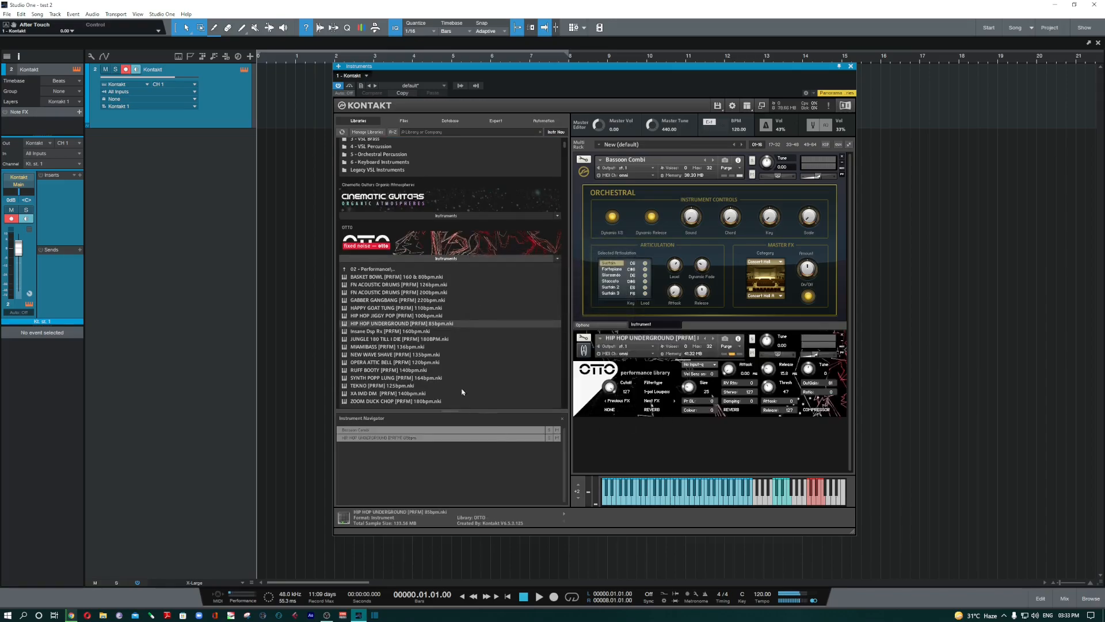
scroll(380, 384, "down", 2)
left_click_drag(380, 354, 715, 443)
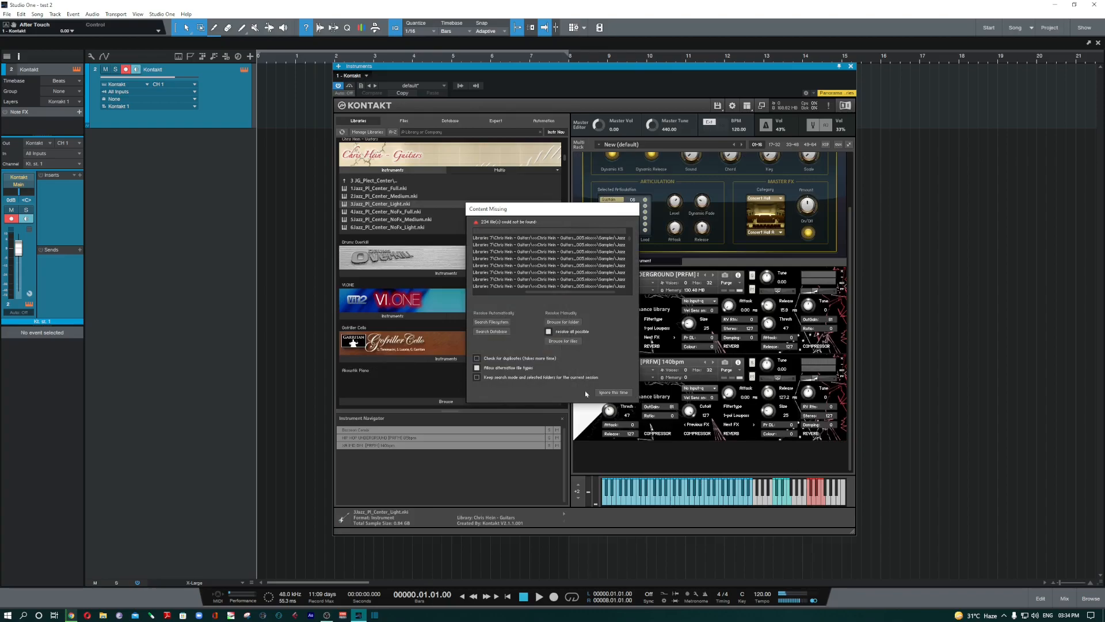
- Choose Ignore this time on the Content Missing warning so 3Jazz_Pl_Center_Light finishes loading
left_click(615, 393)
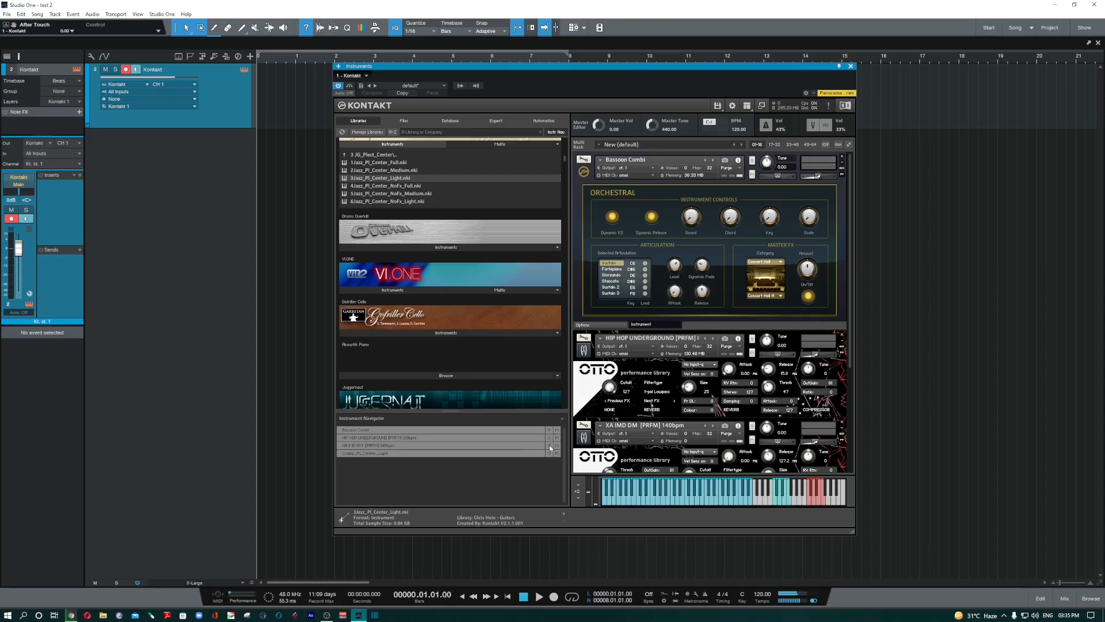
- Select XA IMD DM and 3Jazz_Pl_Center_Light, mute and unmute 3Jazz, then remove it from the rack
left_click(480, 445)
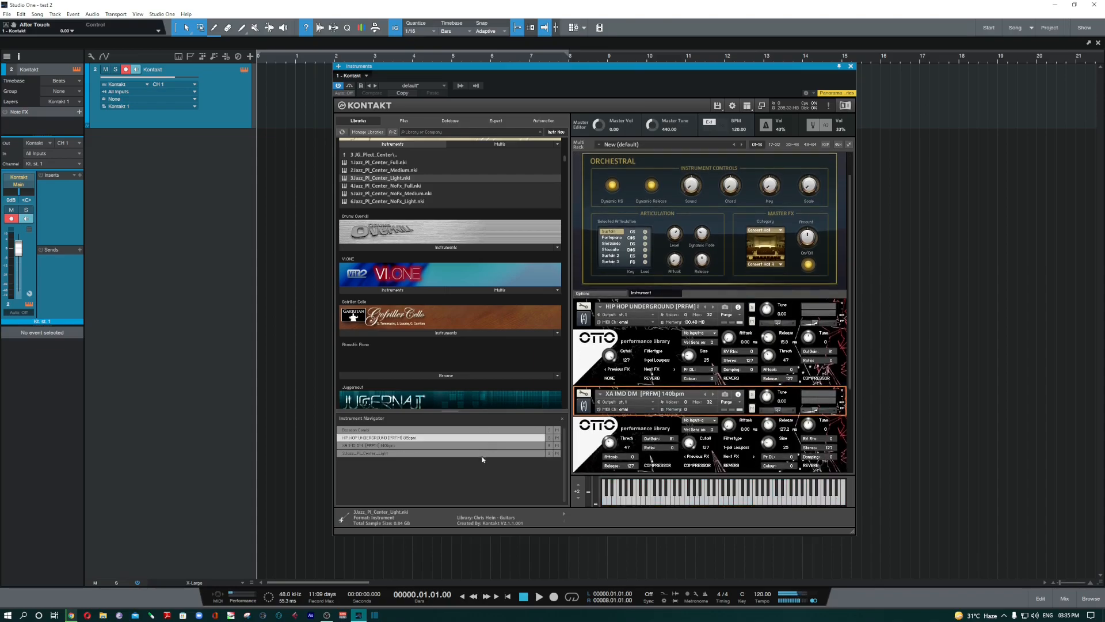
left_click(485, 453)
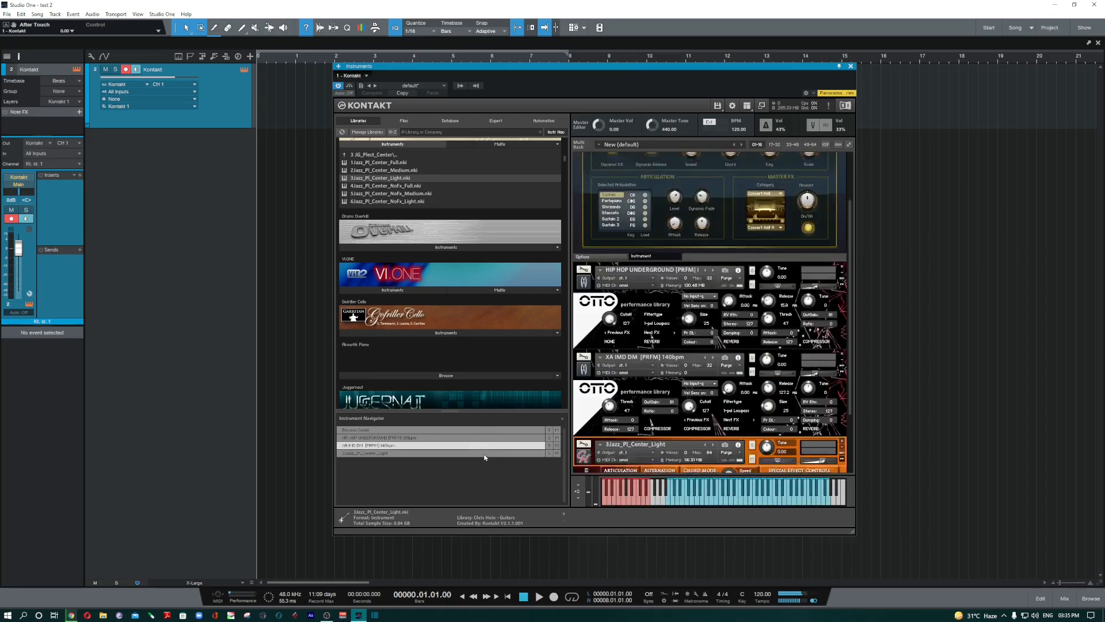
left_click(557, 454)
left_click(557, 455)
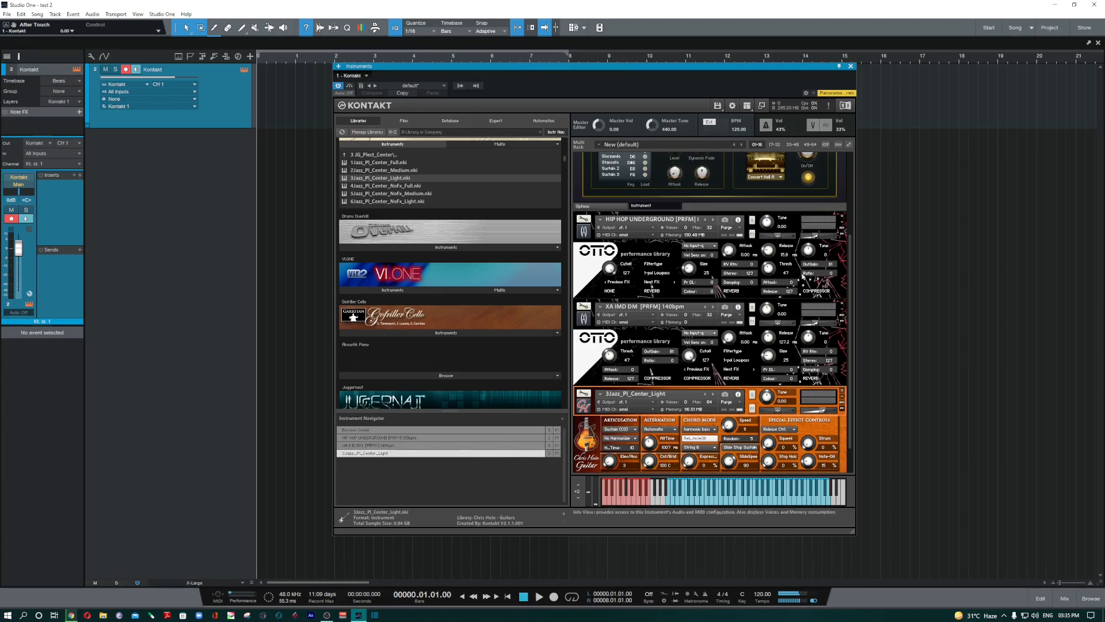
left_click(843, 391)
- Remove XA IMD DM, HIP HOP UNDERGROUND and Bassoon Combi, leaving the rack empty
left_click(842, 359)
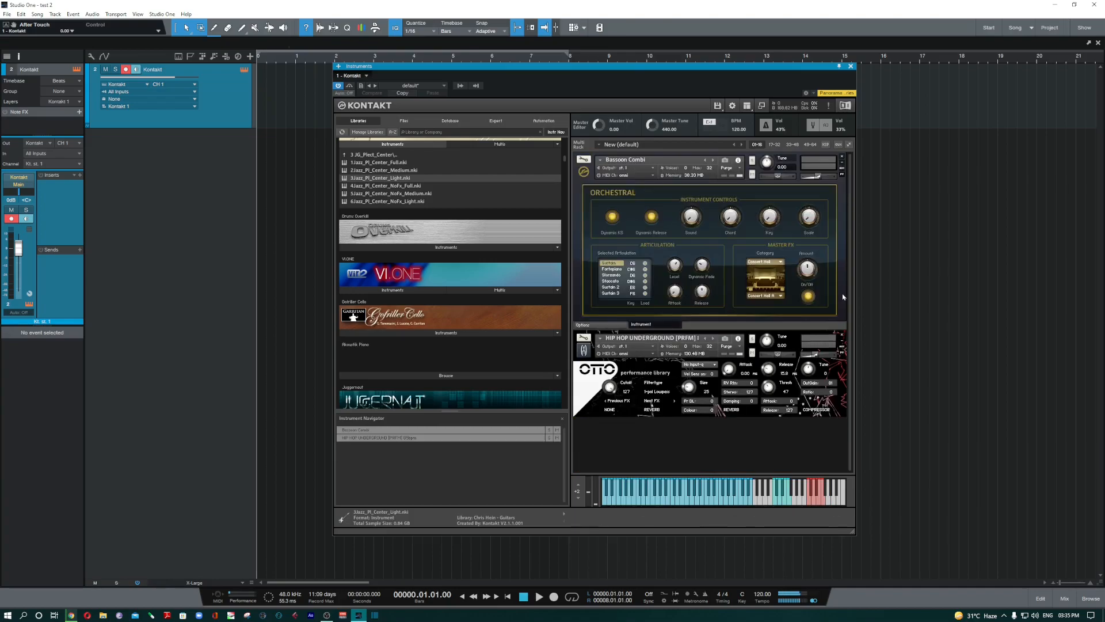
left_click(843, 340)
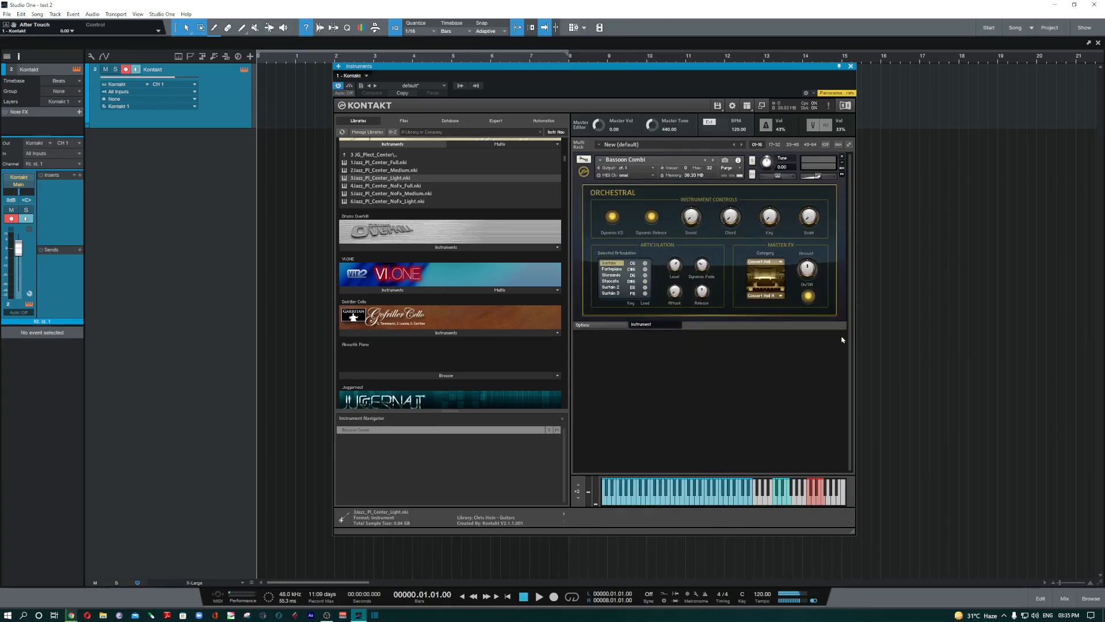
left_click(842, 156)
- Collapse the Chris Hein Guitars instrument list and refresh the library list
scroll(444, 196, "up", 3)
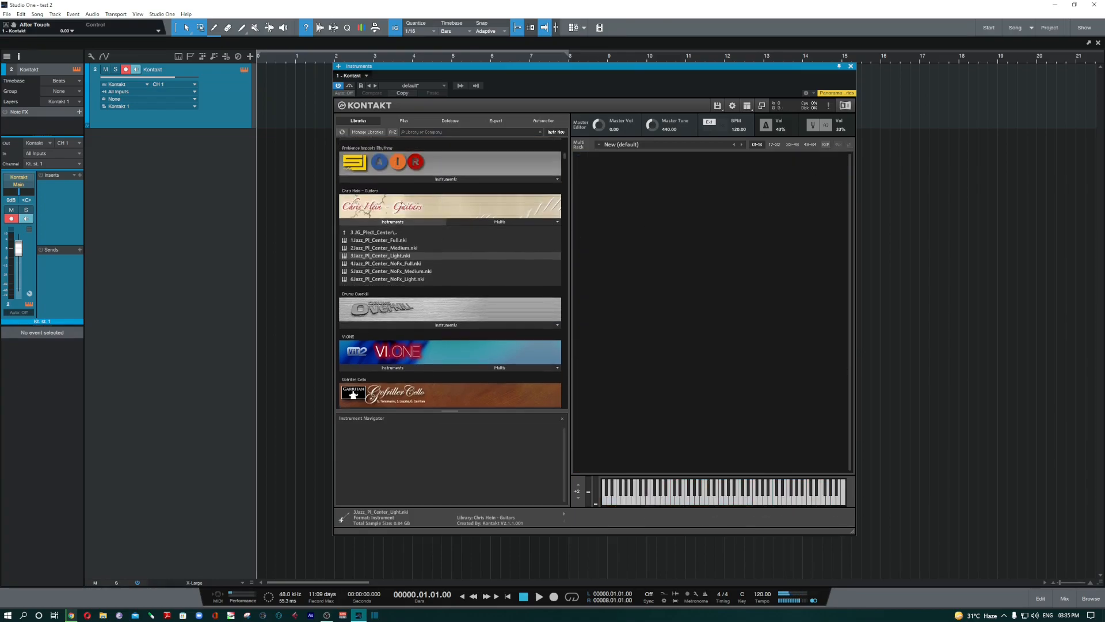
left_click(400, 223)
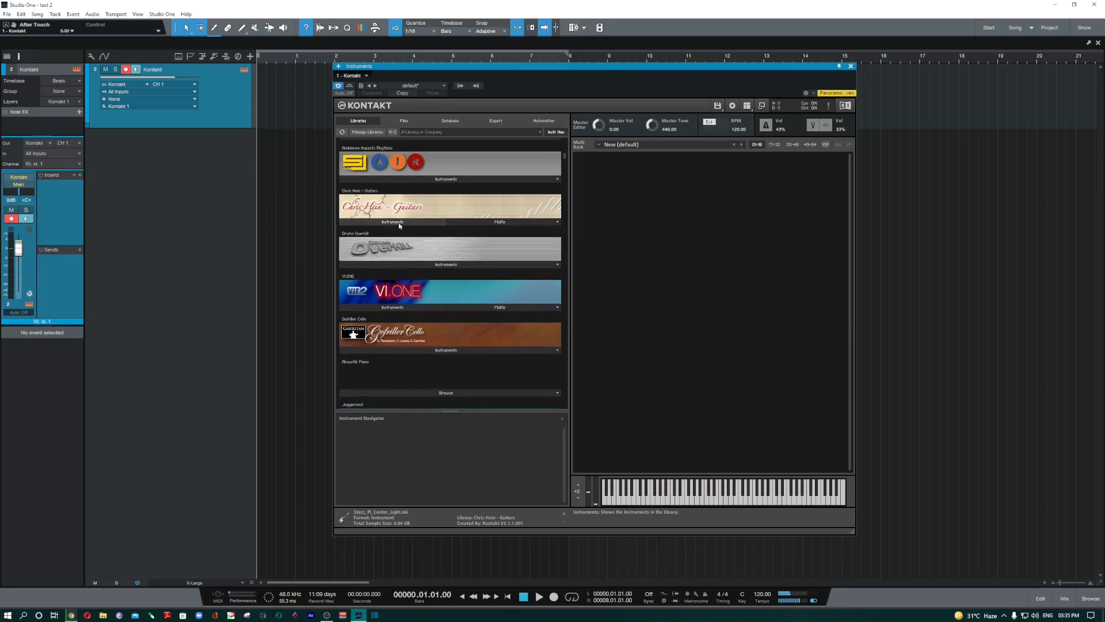
left_click(344, 133)
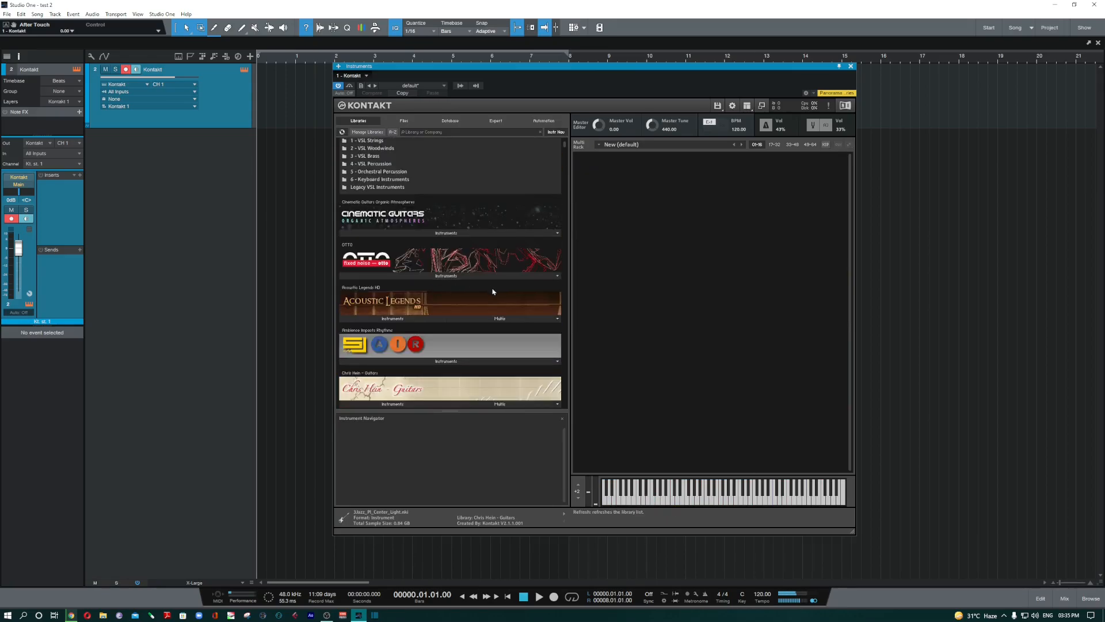
scroll(493, 292, "down", 3)
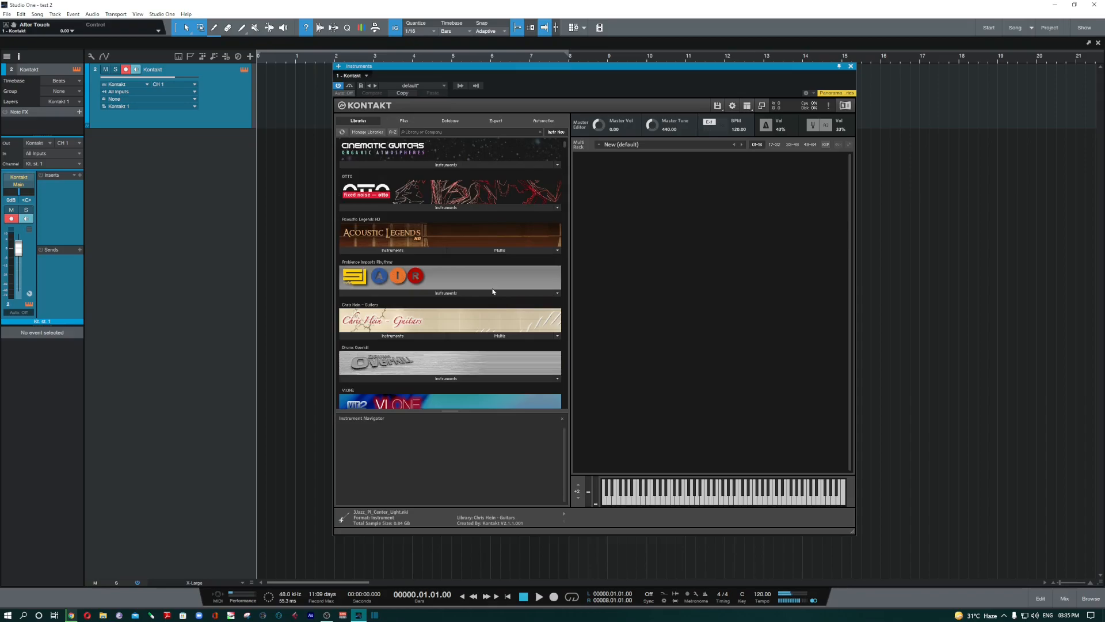
scroll(493, 291, "up", 2)
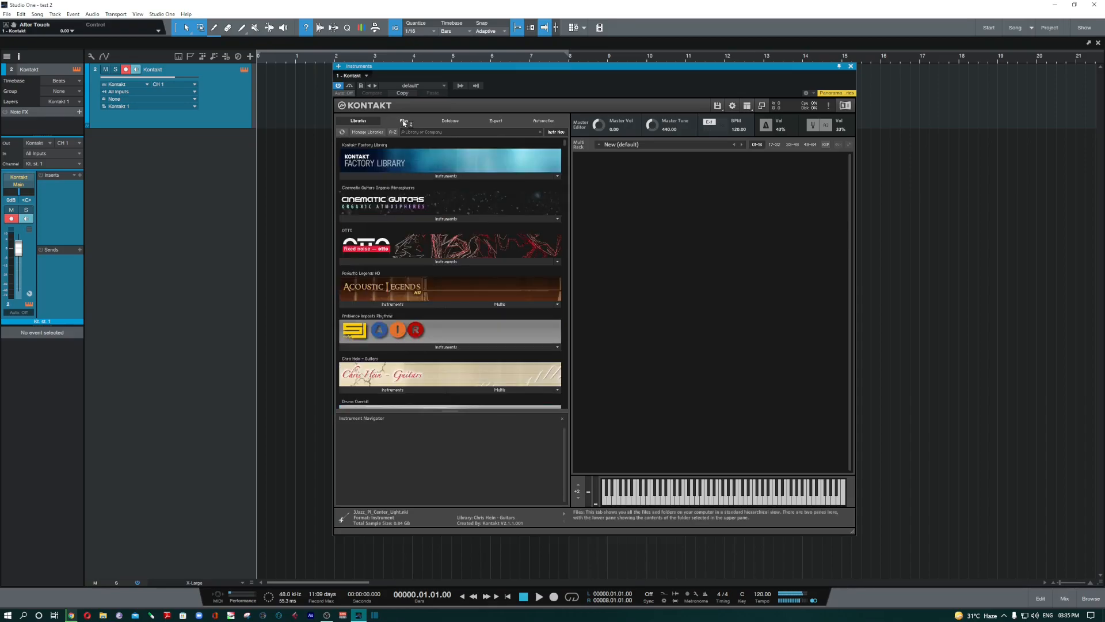
- In the Files browser, open Plug Data (D:) > Plugins data > 00 Kontakt Libraries
left_click(404, 121)
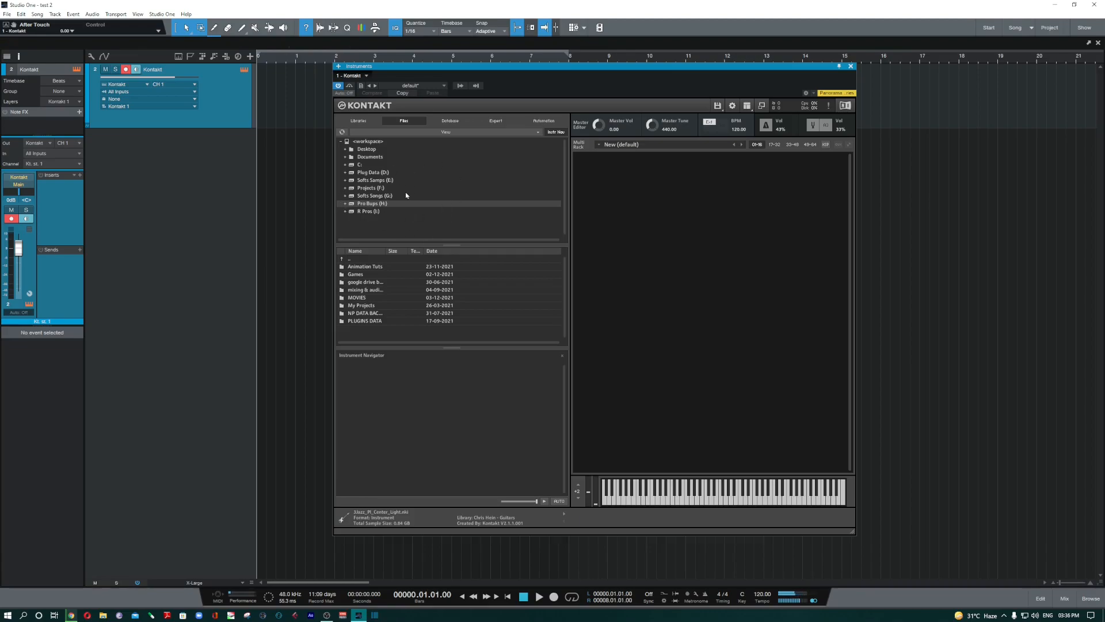
left_click(383, 212)
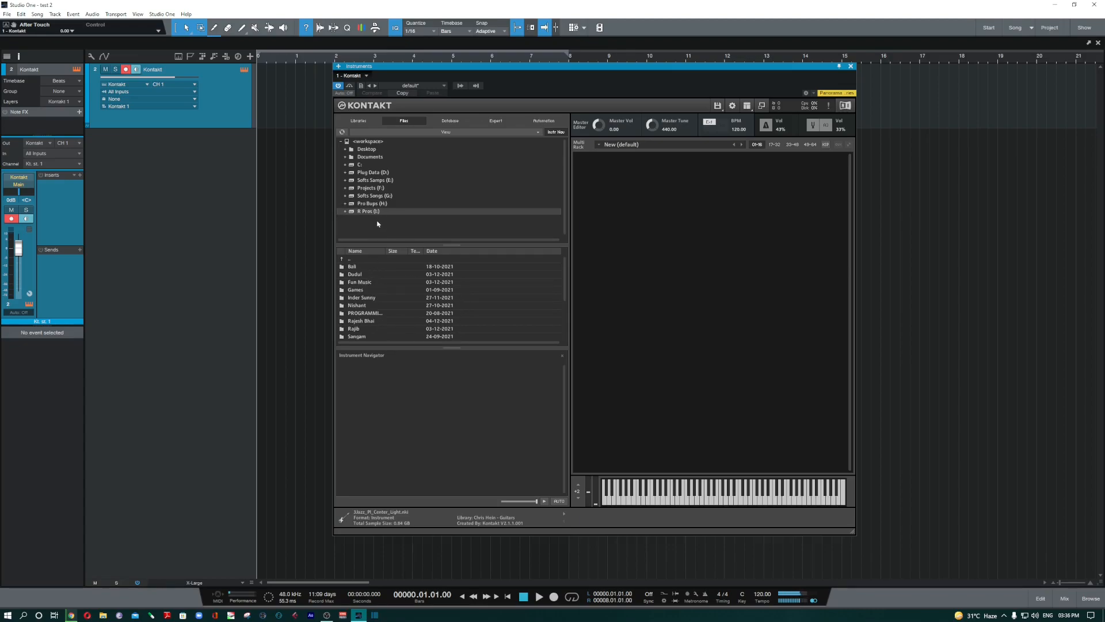
double_click(388, 174)
left_click(376, 197)
double_click(371, 267)
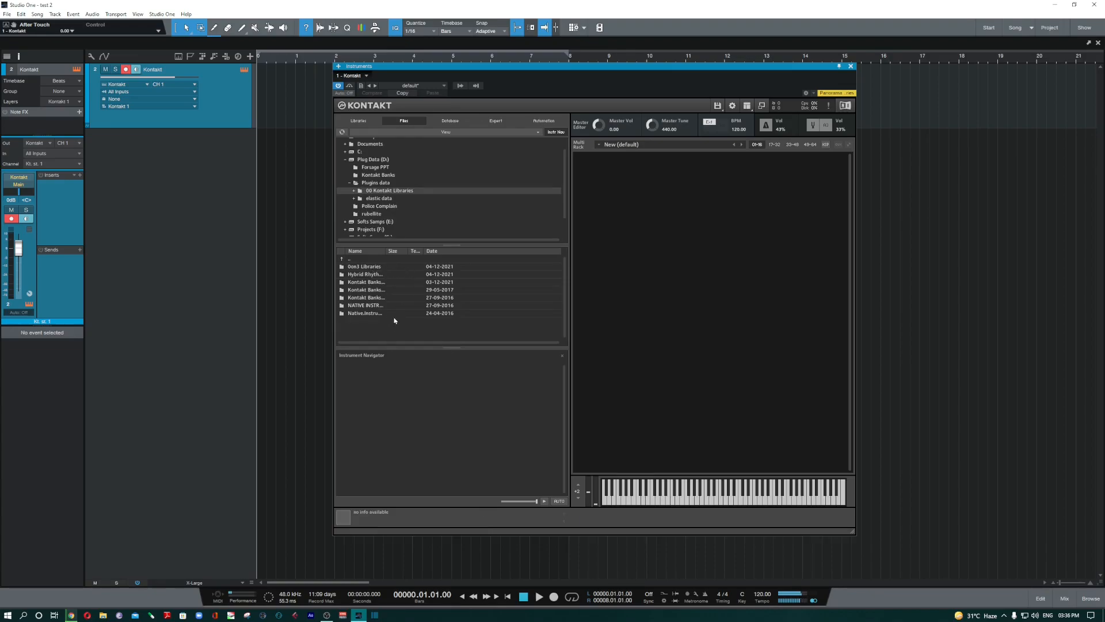
- Explore the Afrolatin Slam Library folders down to 091 adowa, then return to the library root
left_click(377, 283)
double_click(377, 284)
double_click(373, 289)
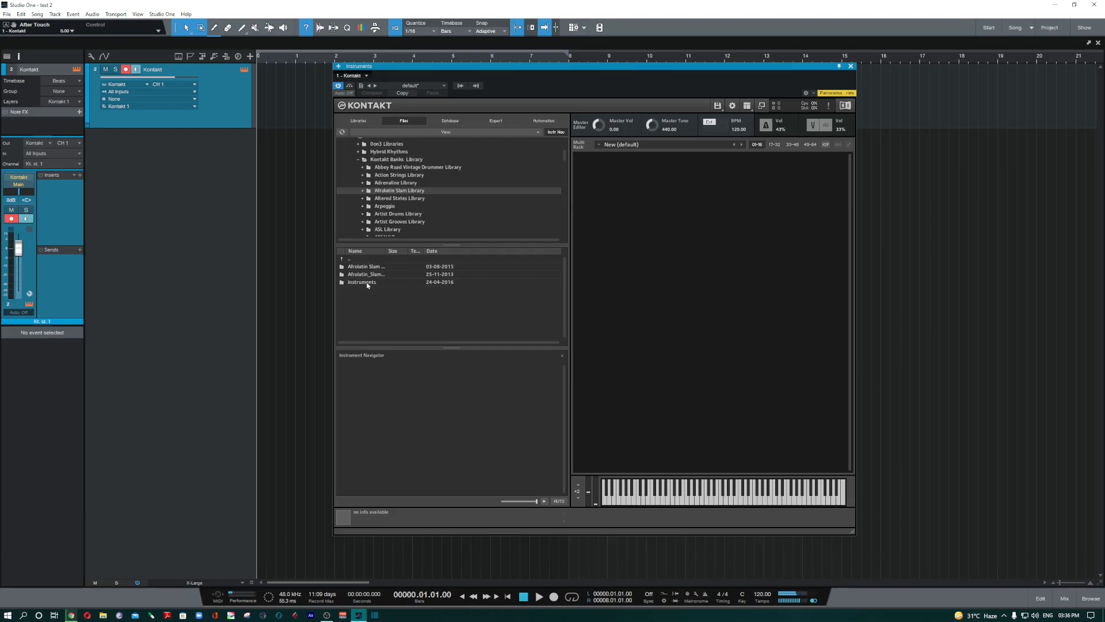
double_click(369, 282)
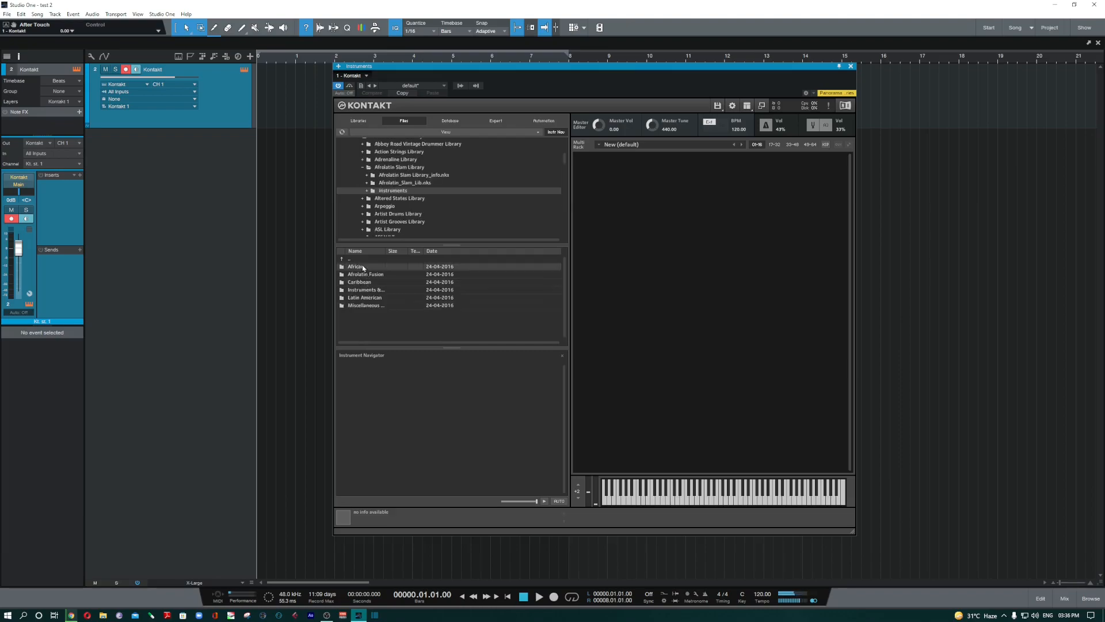
double_click(362, 266)
double_click(374, 268)
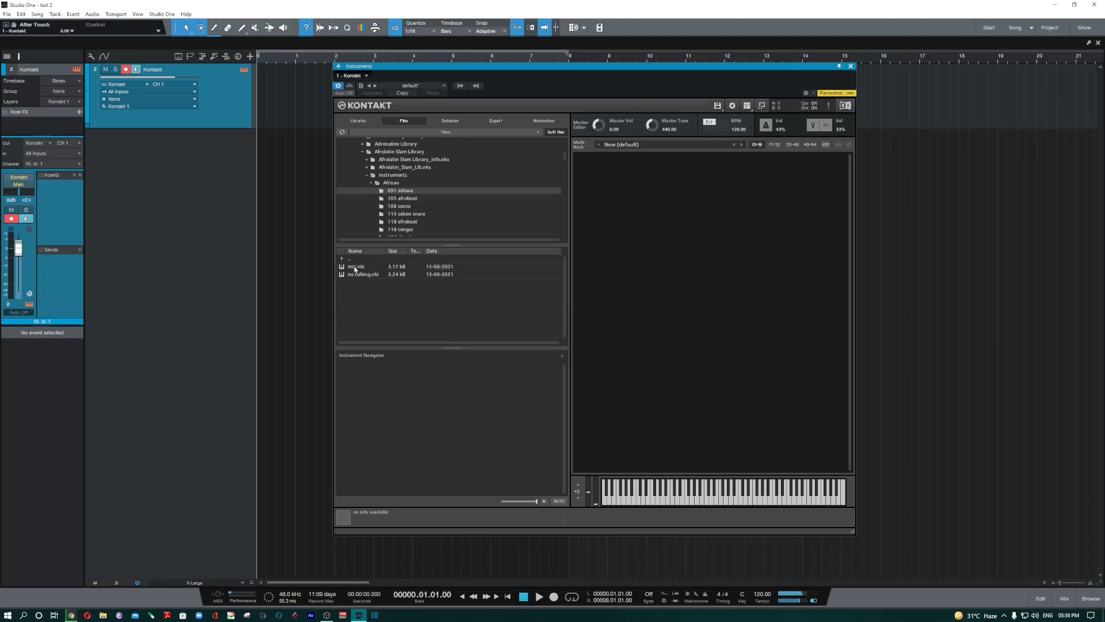
scroll(390, 184, "up", 2)
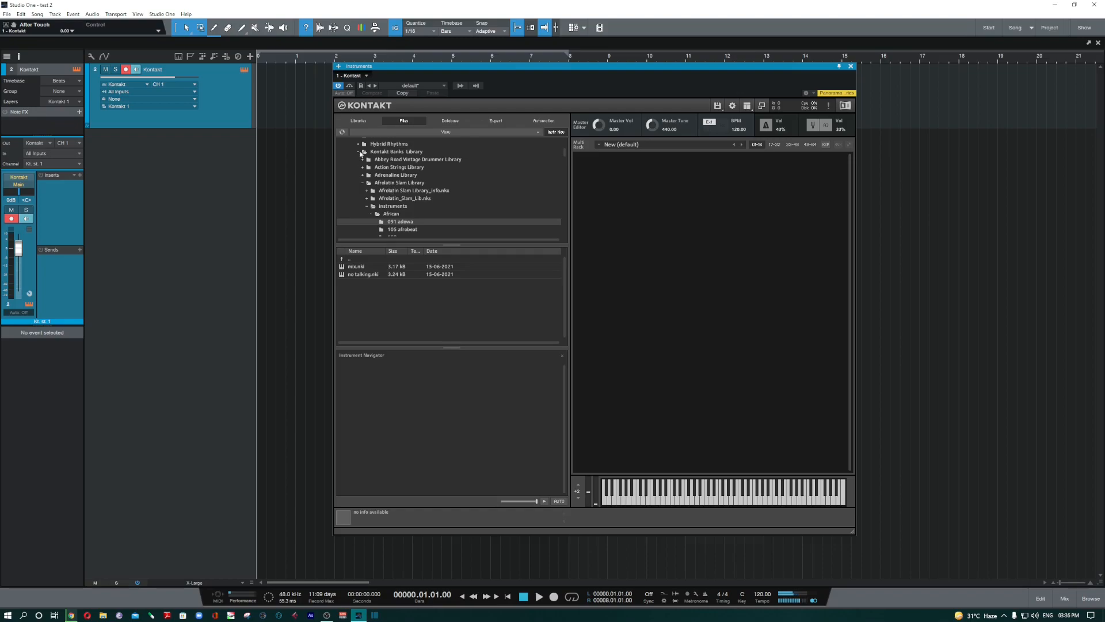
left_click(391, 207)
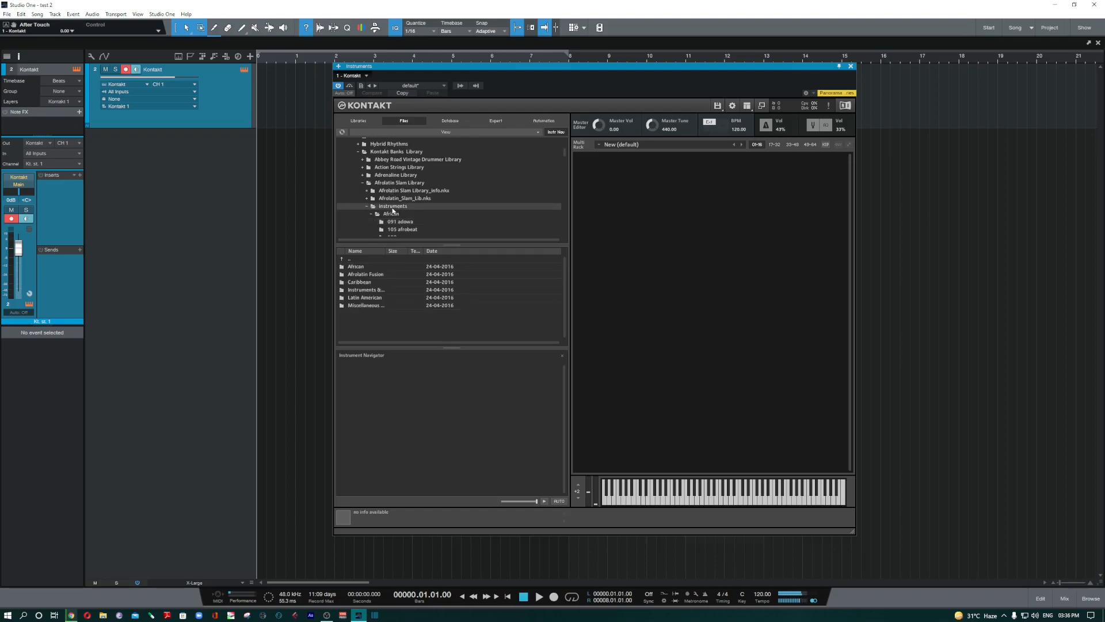
double_click(391, 207)
left_click(401, 183)
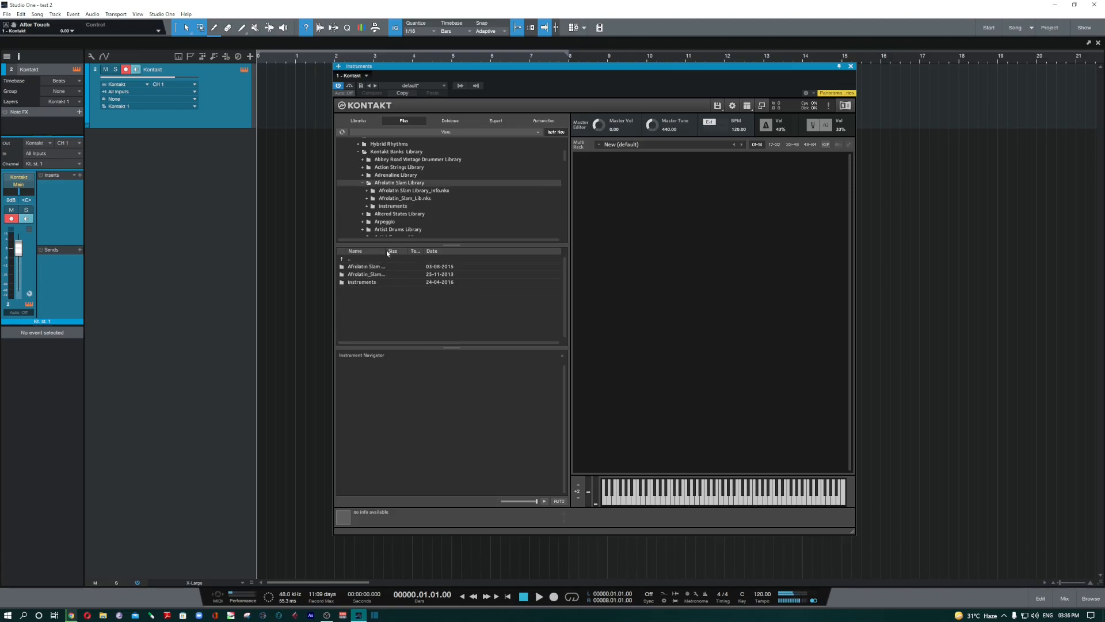
- Load 070 FX SPACEY KIT.wav from Afrolatin_Slam_Lib.nks > 070 fx spacey kit into the rack
left_click_drag(386, 253, 453, 254)
double_click(406, 198)
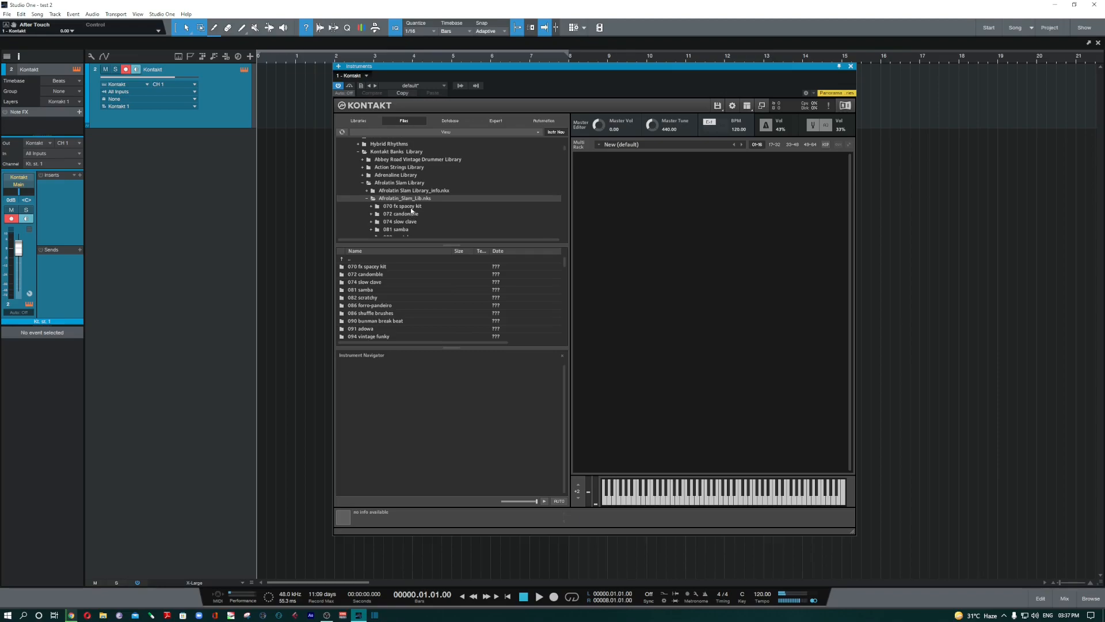
double_click(412, 207)
double_click(390, 267)
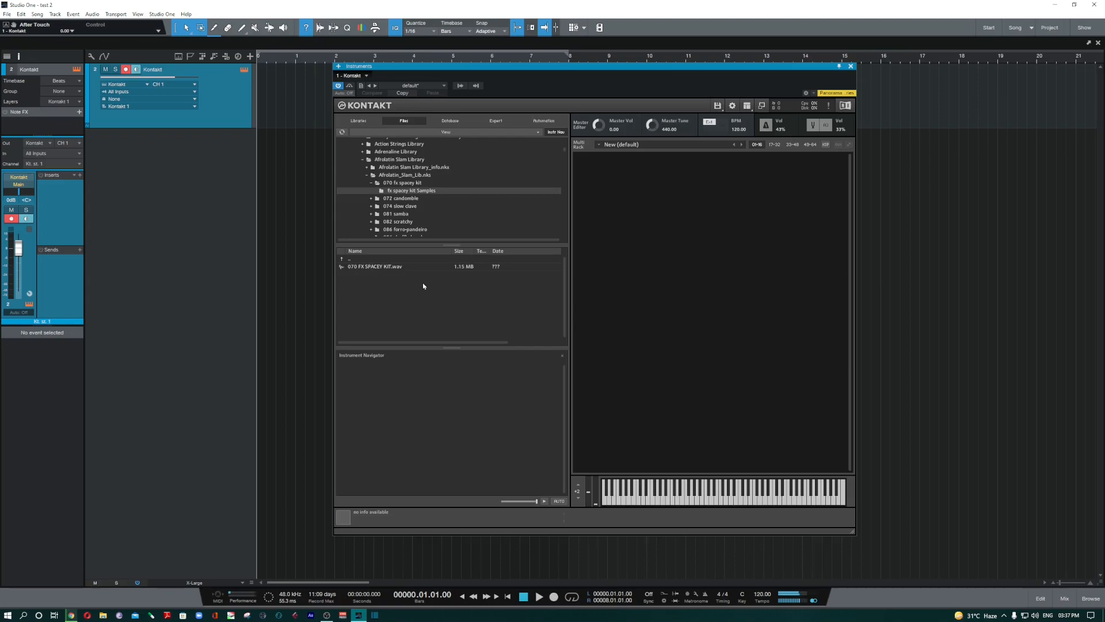
left_click(422, 266)
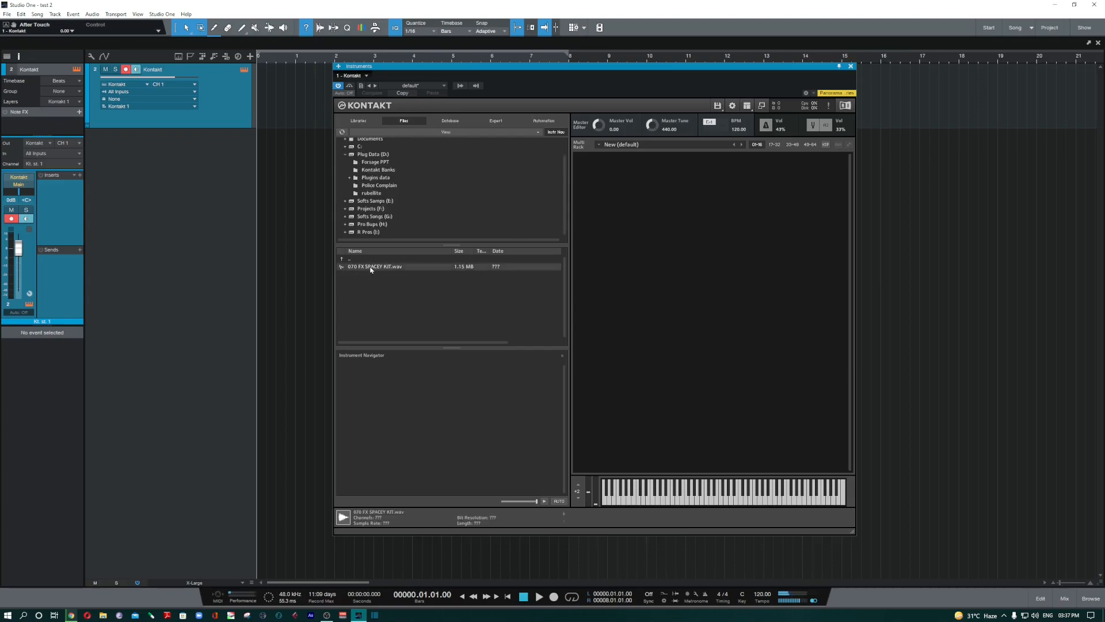
left_click_drag(371, 268, 533, 280)
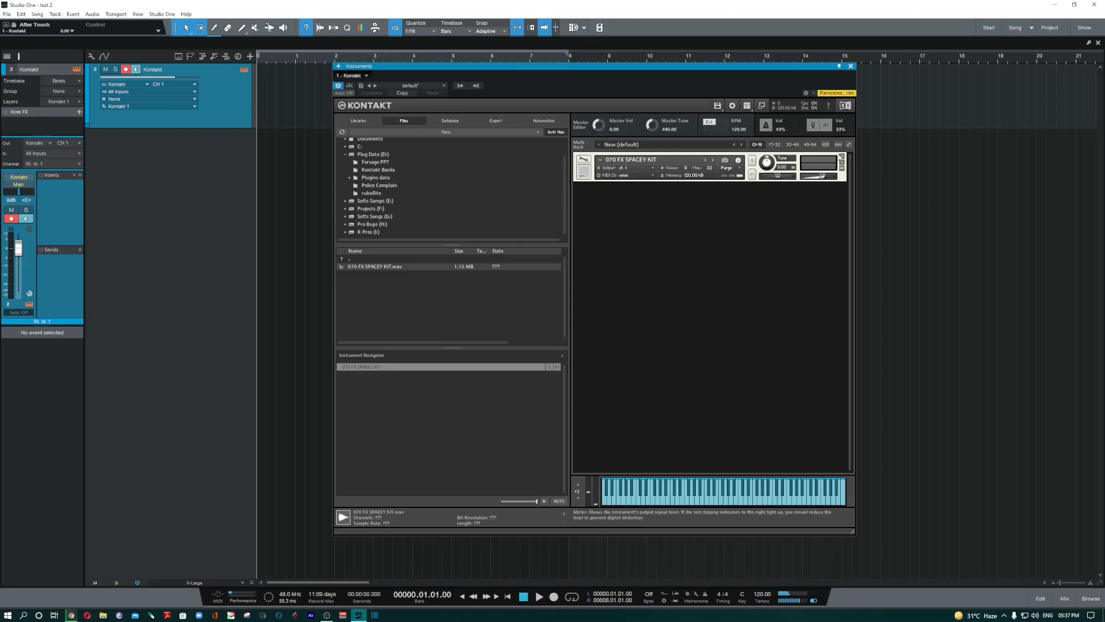
- Remove the spacey kit from the rack and refresh the file browser
left_click(843, 156)
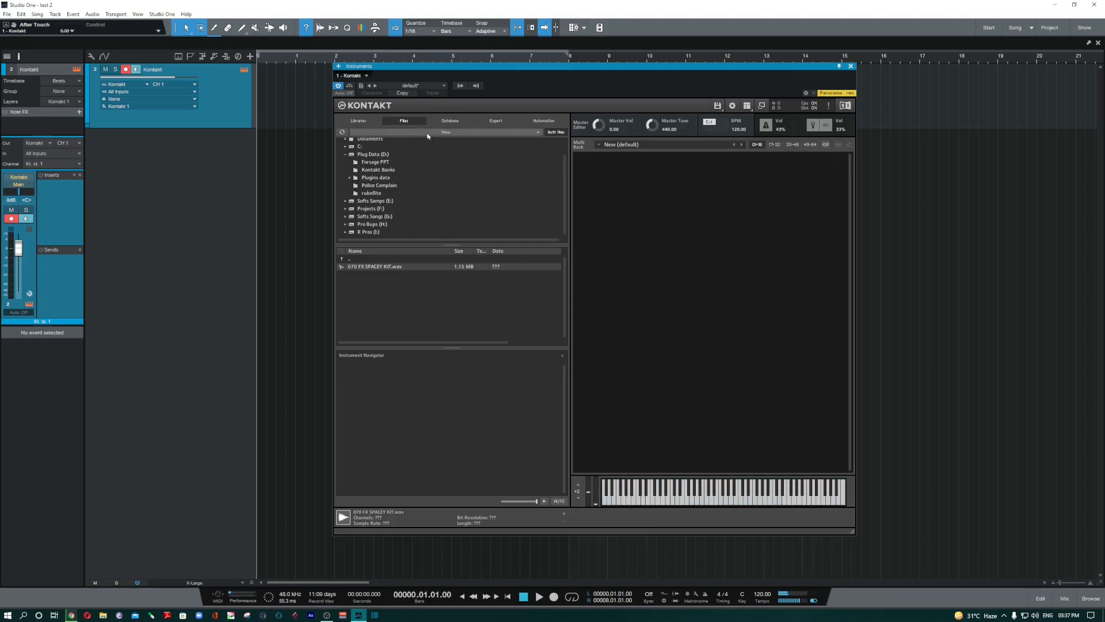
left_click(344, 133)
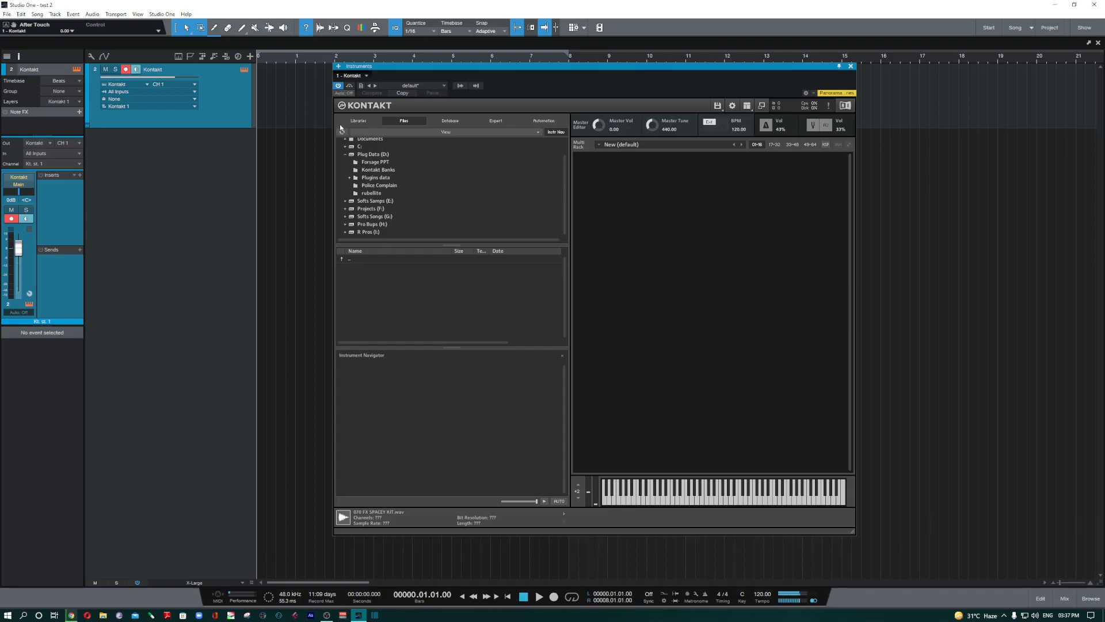
left_click(347, 157)
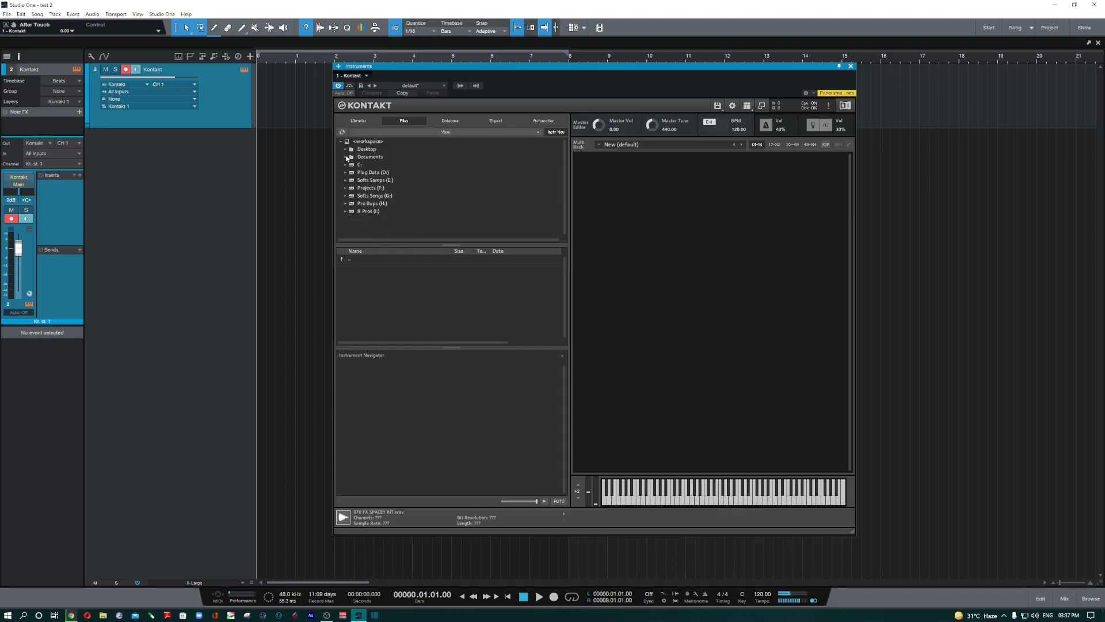
left_click(424, 133)
double_click(386, 174)
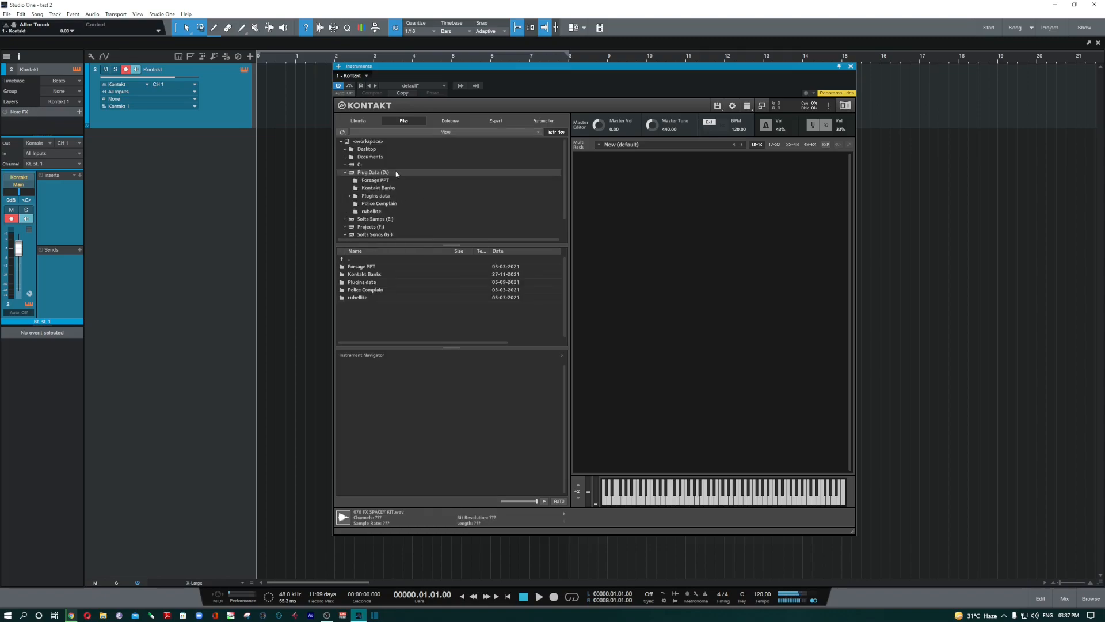
left_click(351, 172)
- Navigate to Softs Samps (E:) > SAMPLES ZONE > ALL SAMPLES and show the quick-jump slots
double_click(377, 180)
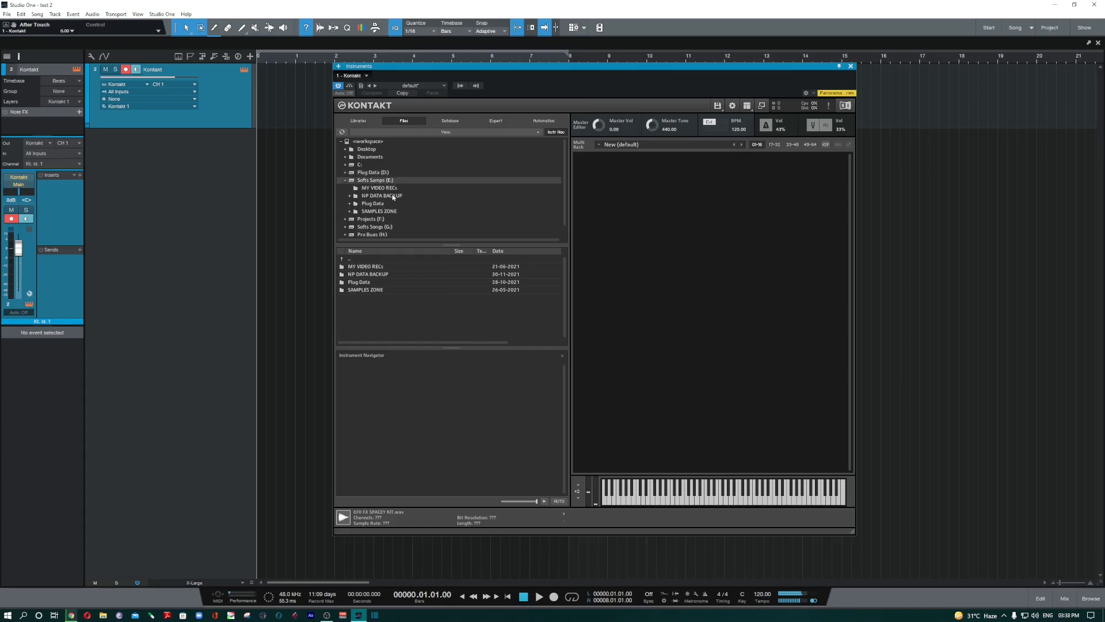
double_click(380, 213)
scroll(438, 216, "down", 3)
double_click(385, 188)
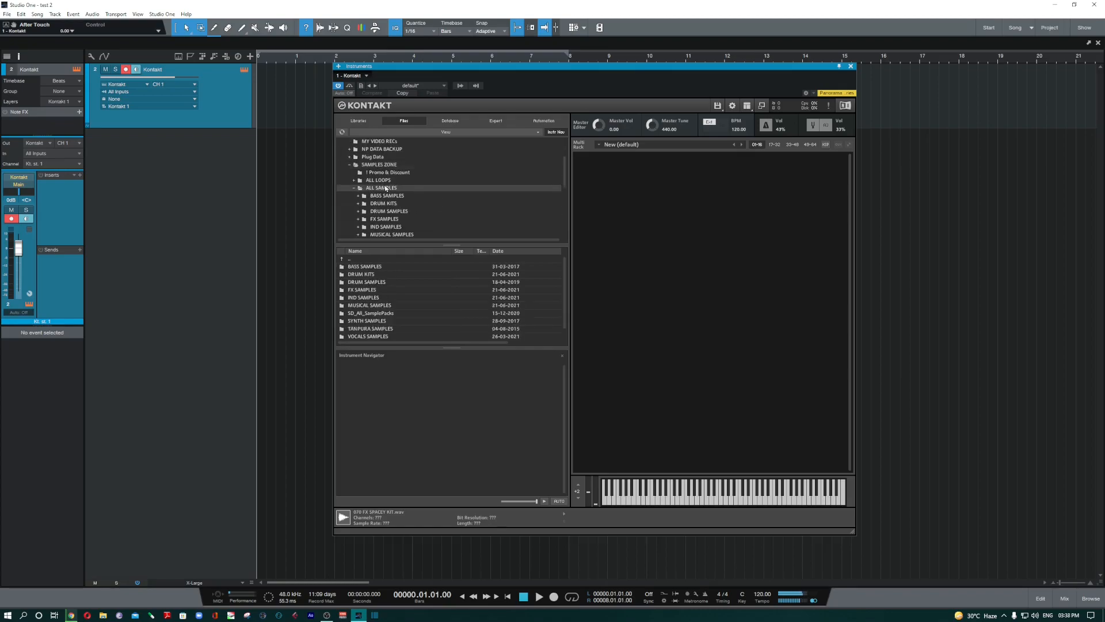
scroll(463, 217, "down", 2)
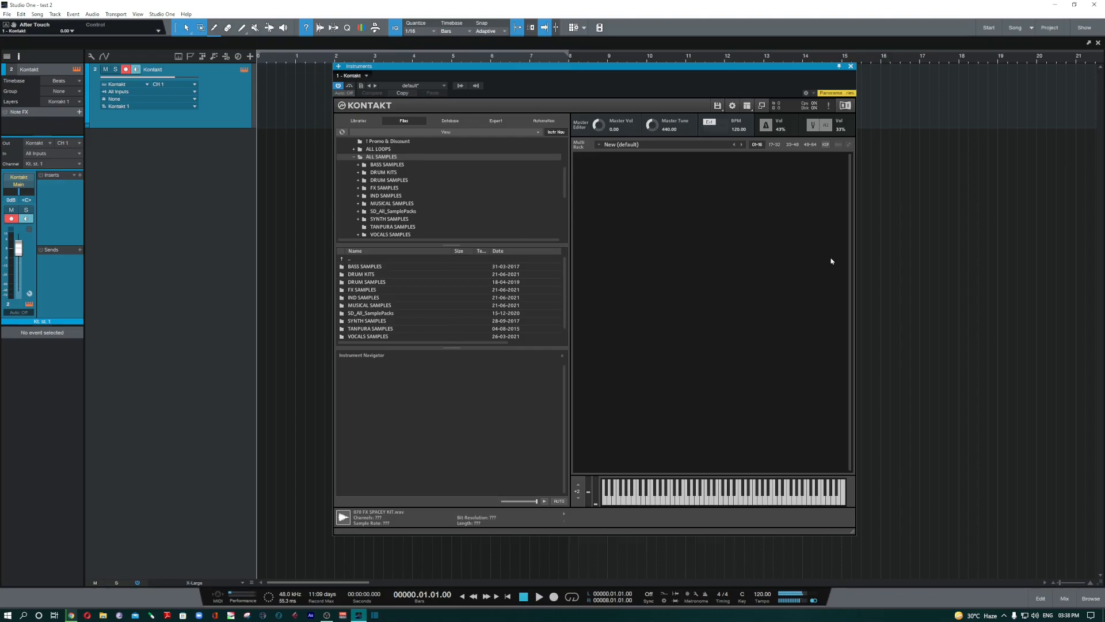
scroll(419, 210, "up", 2)
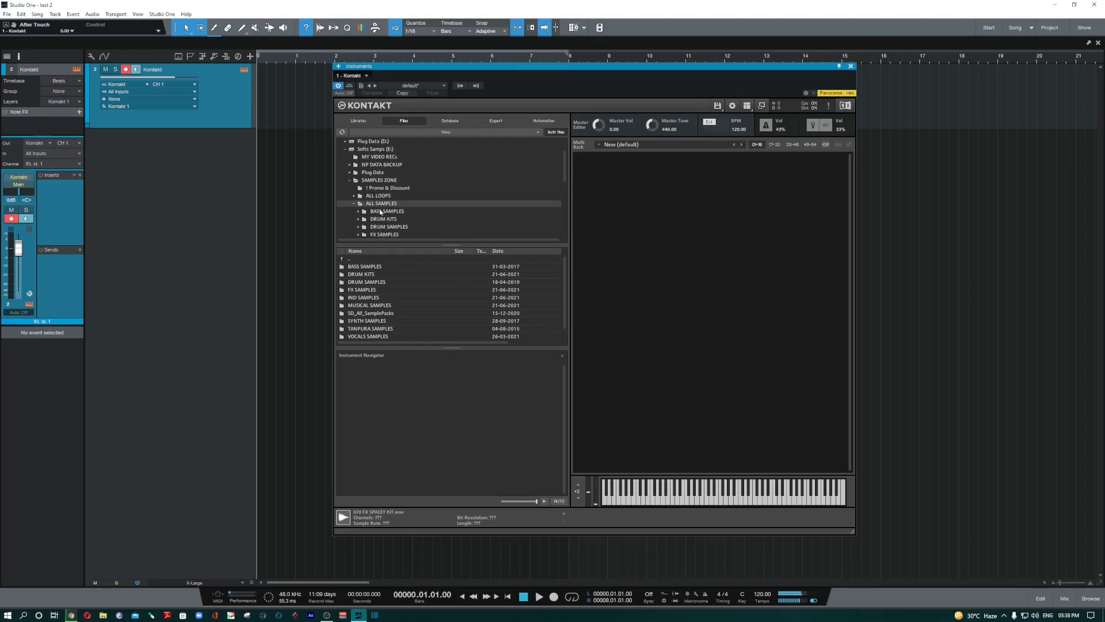
left_click(523, 133)
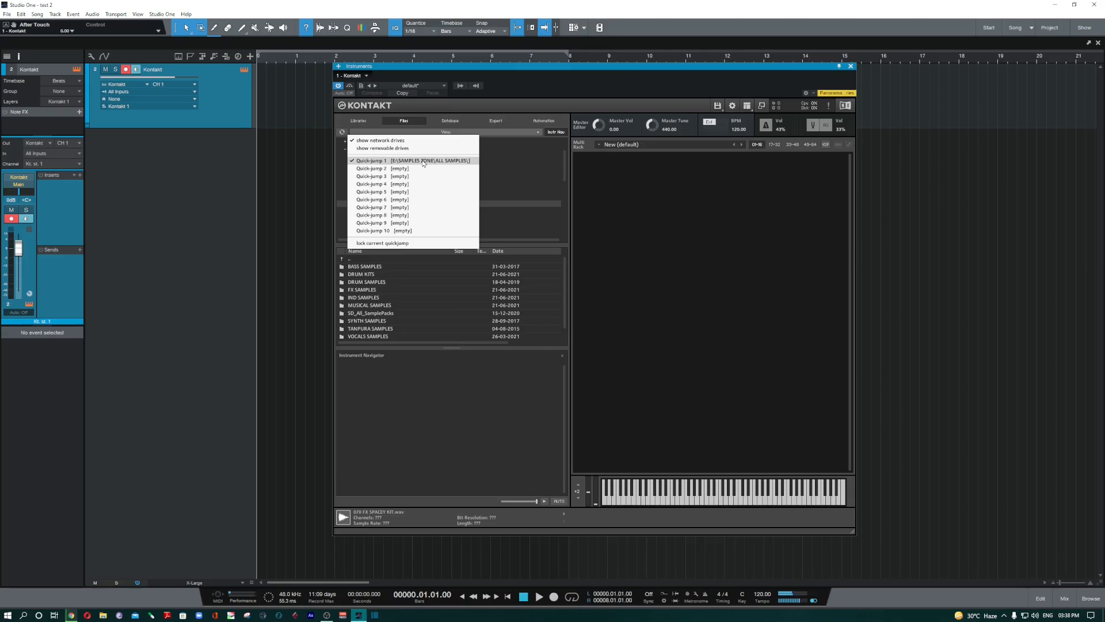
- Lock quick-jump 1 to ALL SAMPLES, refresh, and re-expand the tree down to ALL SAMPLES
left_click(386, 244)
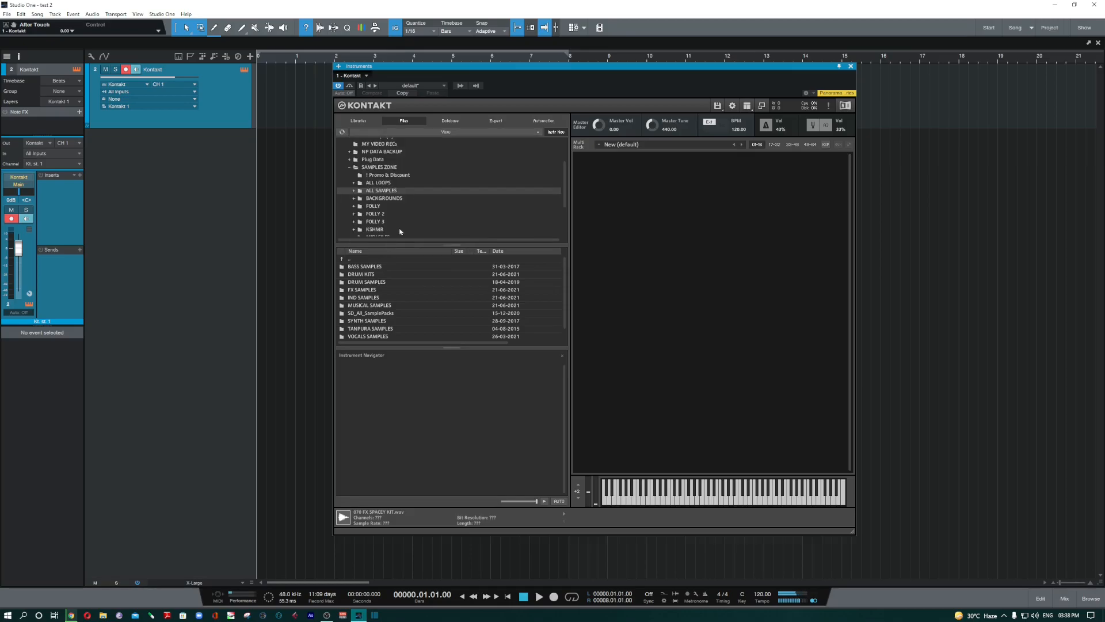
left_click(342, 132)
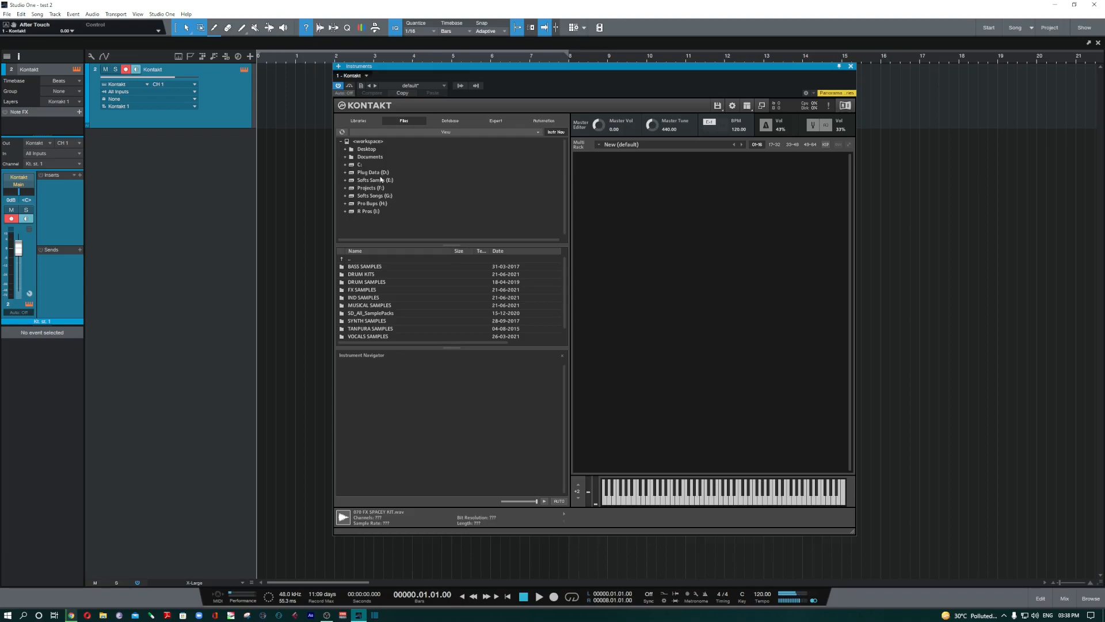
left_click(345, 172)
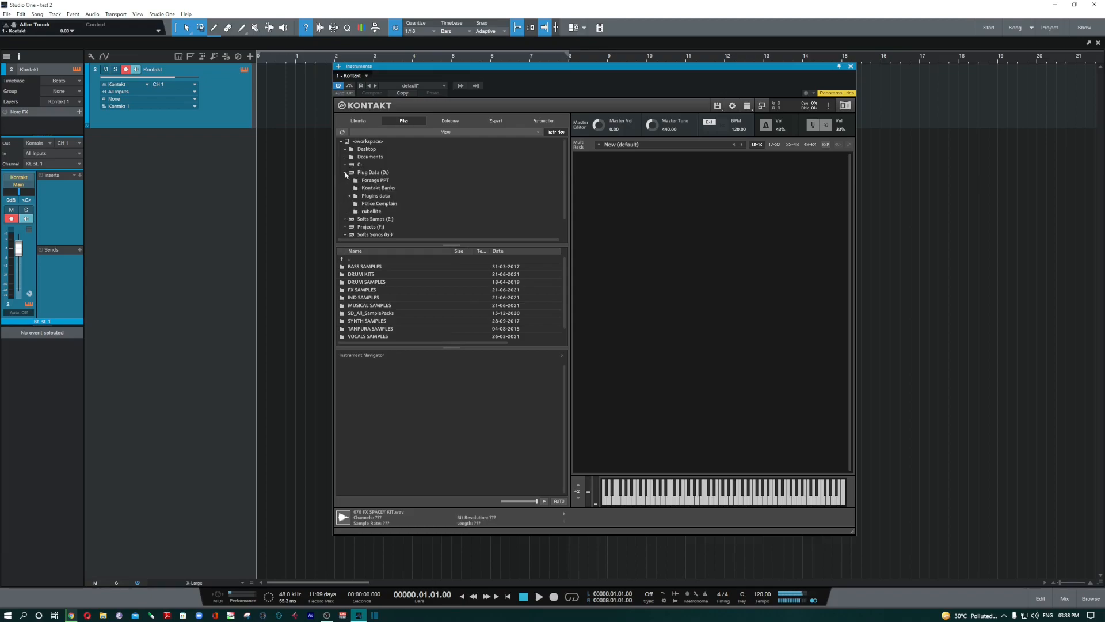
left_click(345, 219)
left_click(350, 211)
scroll(351, 213, "down", 3)
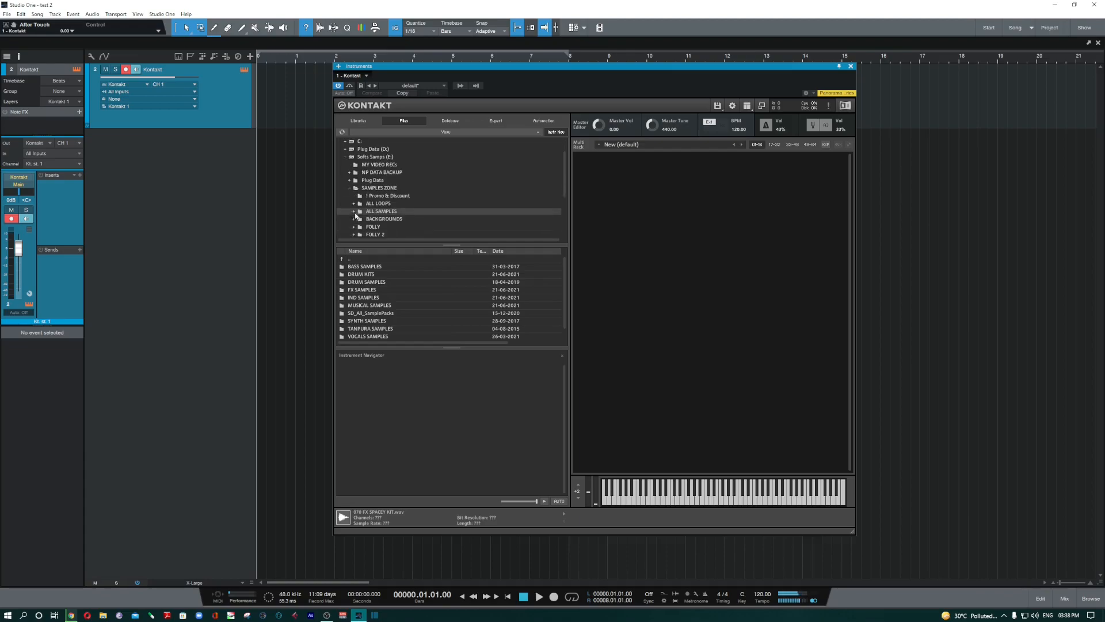
left_click(354, 212)
scroll(355, 213, "down", 2)
scroll(350, 184, "up", 5)
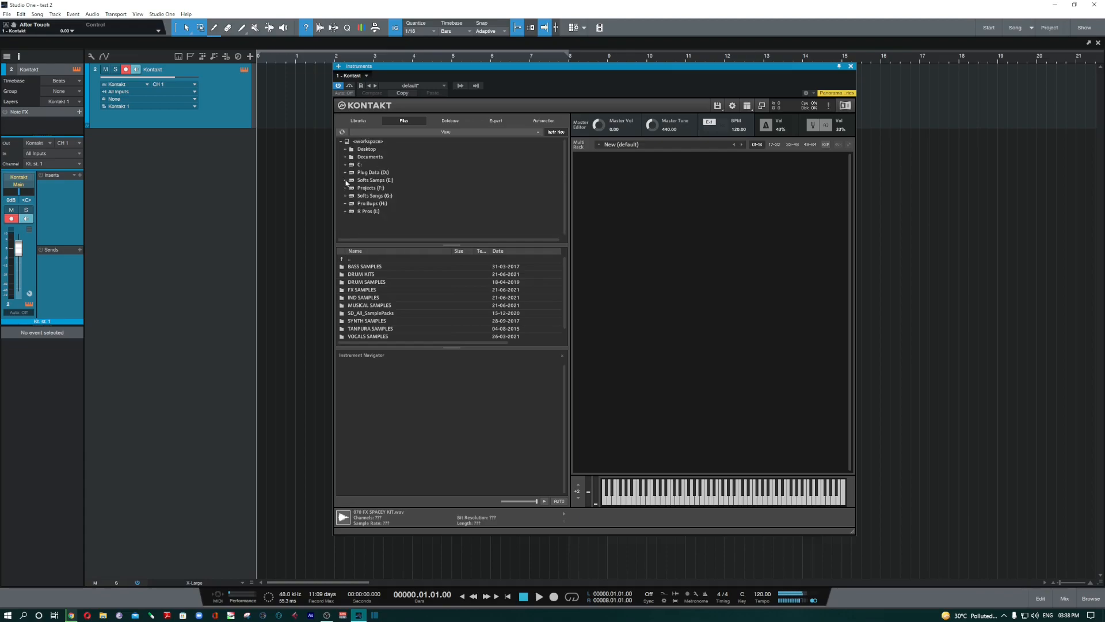
- Test Quick-jump 1 back to ALL SAMPLES, toggle Instr Nav, and switch to the Database view
left_click(465, 134)
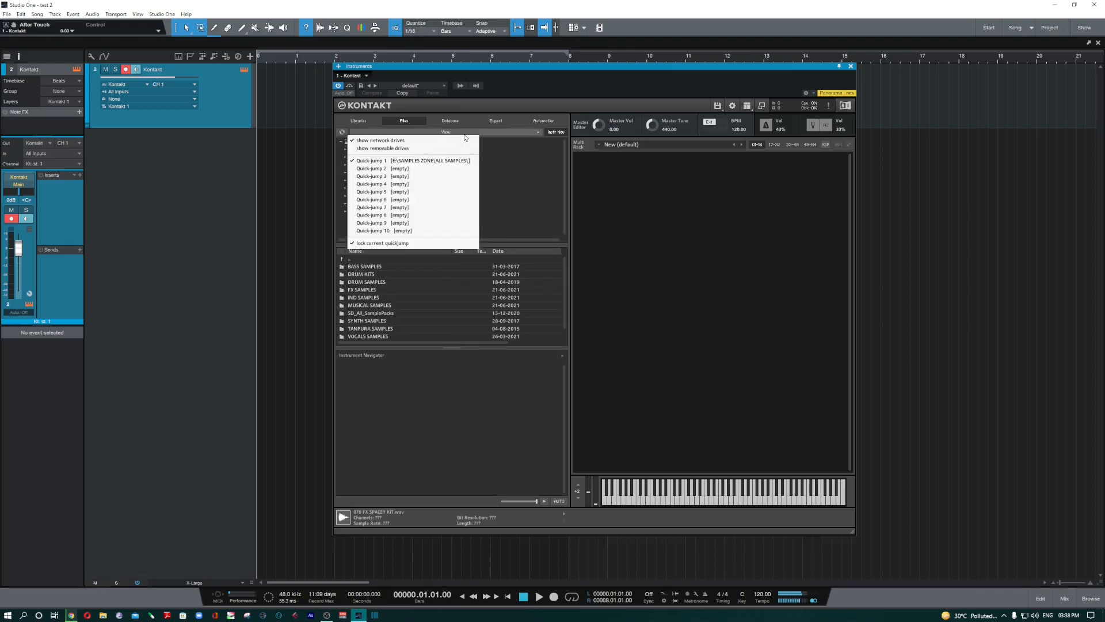
left_click(444, 163)
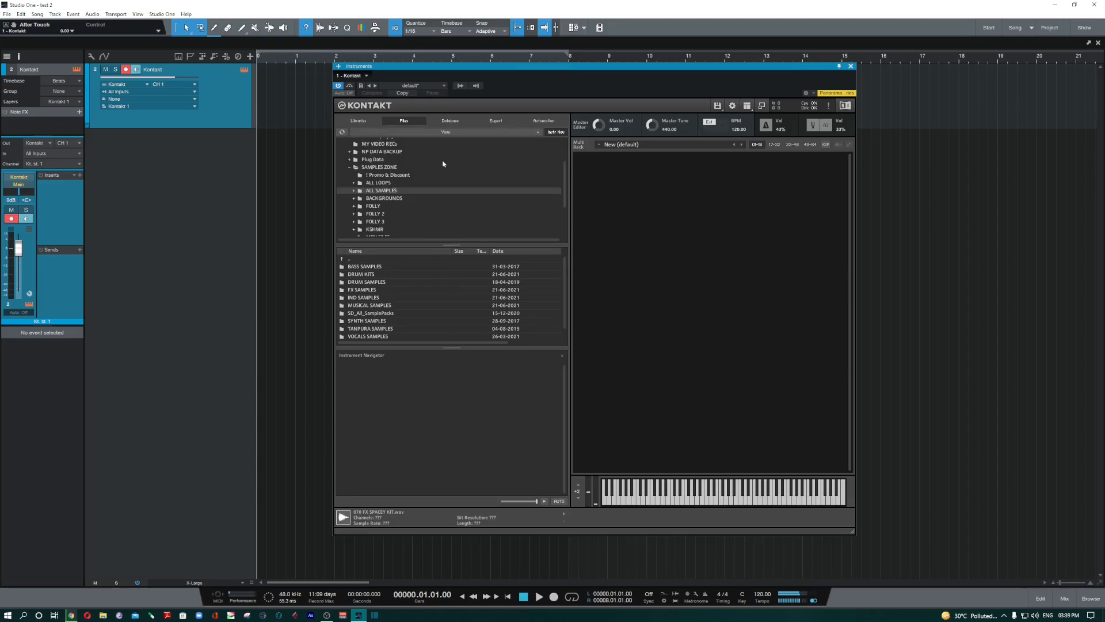
left_click(354, 191)
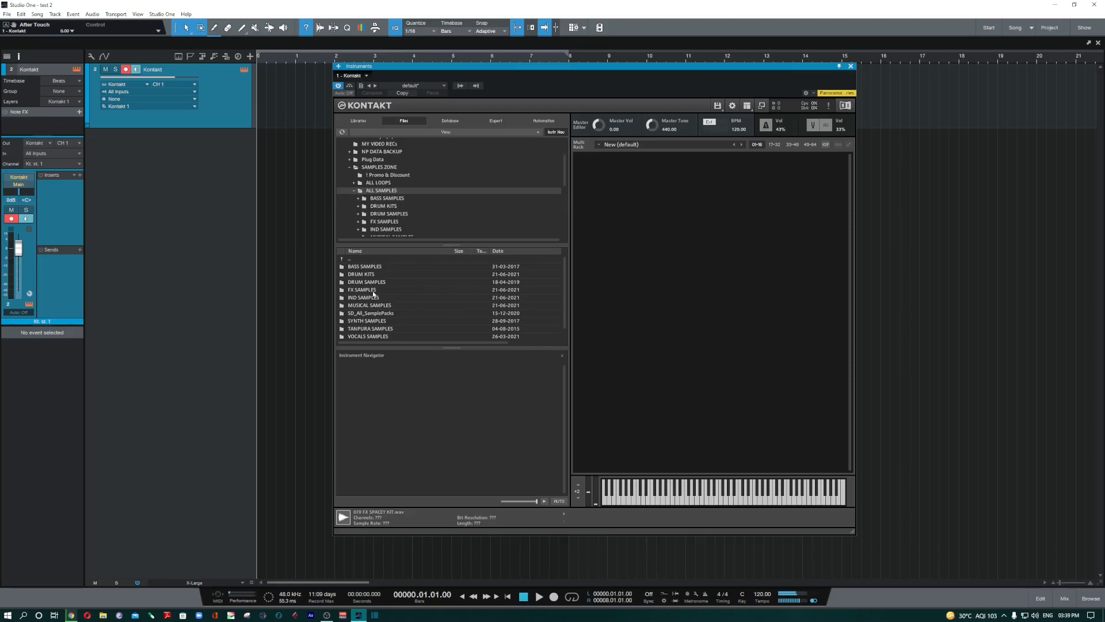
left_click(444, 132)
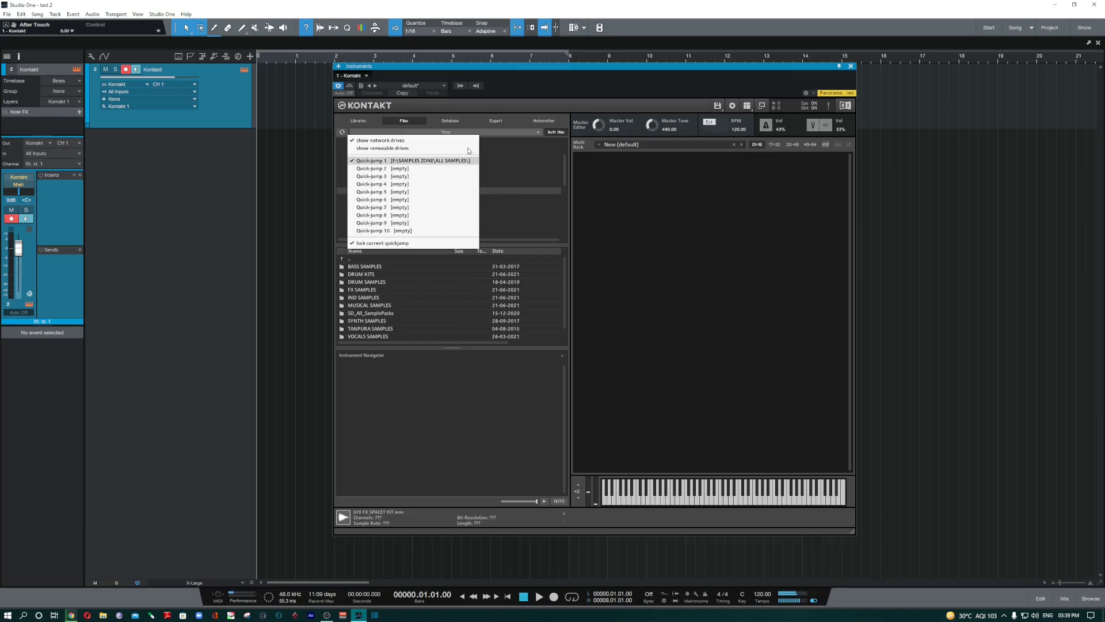
left_click(556, 133)
left_click(557, 134)
left_click(557, 134)
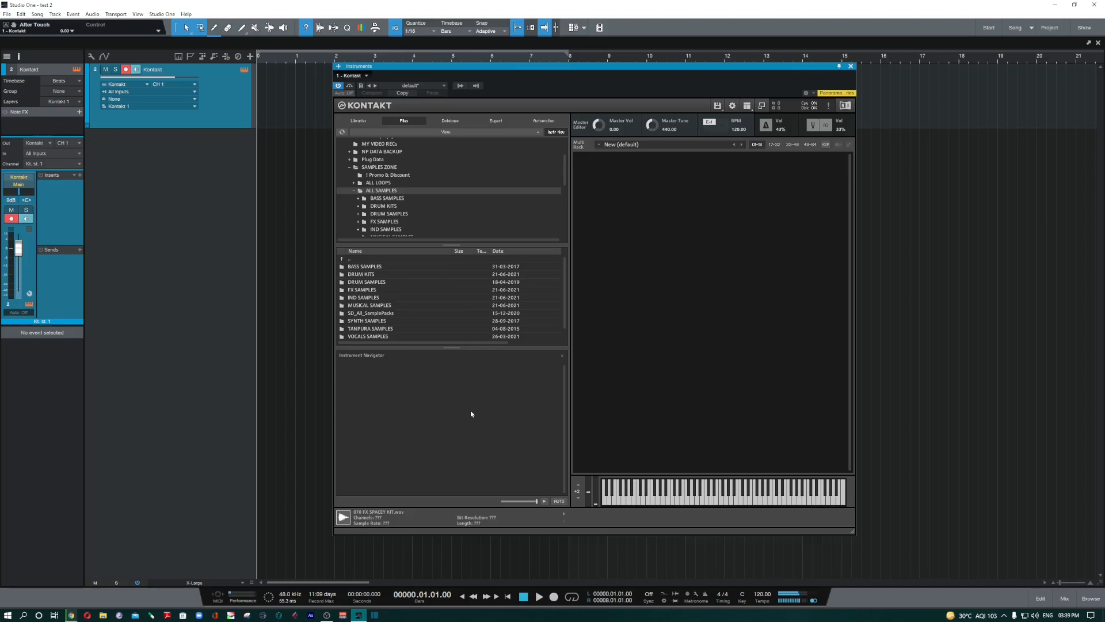
left_click(449, 122)
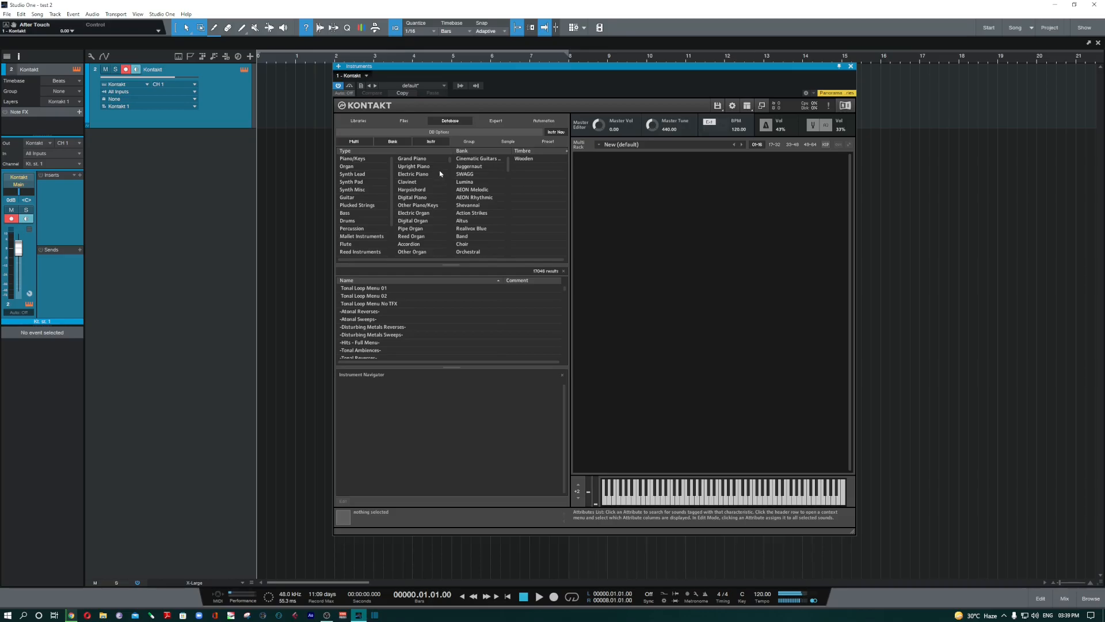
- Open the Database options and scroll through its settings
left_click(441, 132)
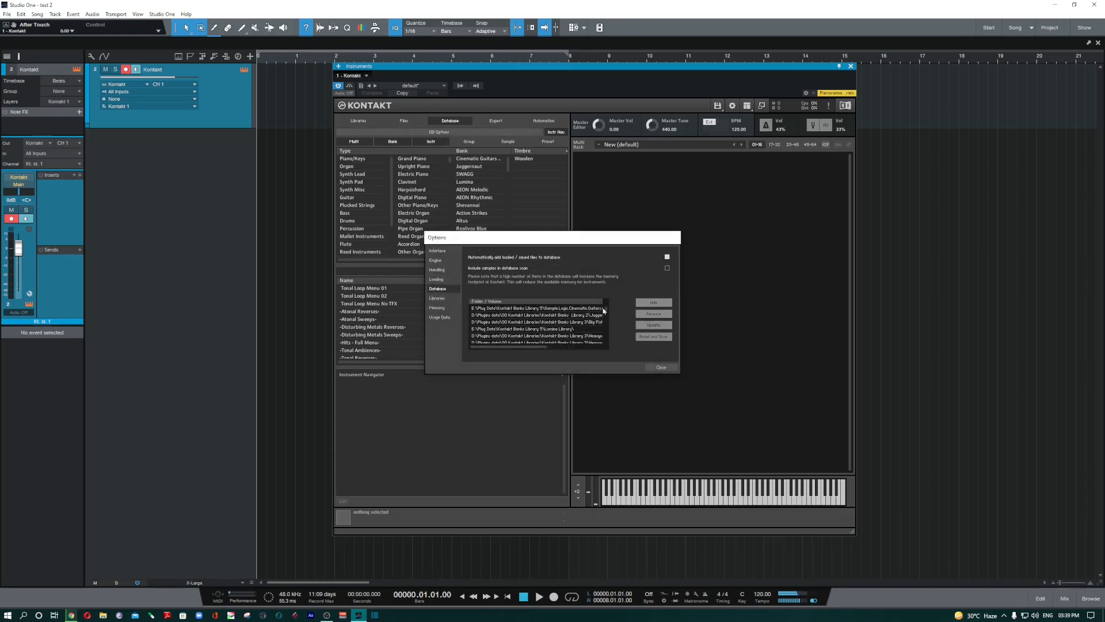
scroll(519, 313, "down", 8)
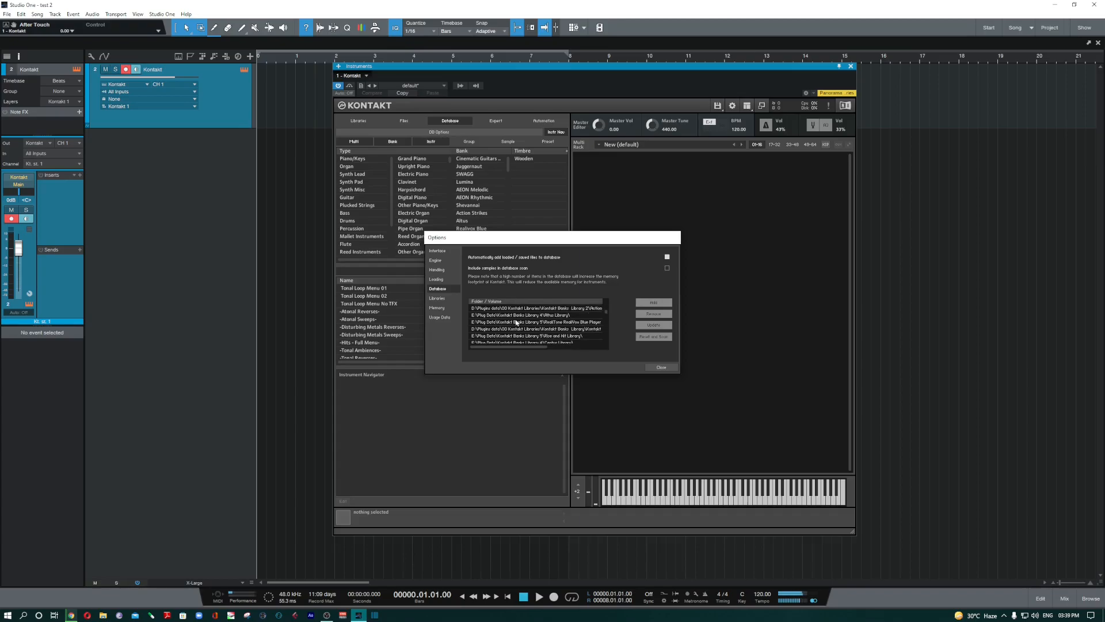
scroll(517, 322, "down", 10)
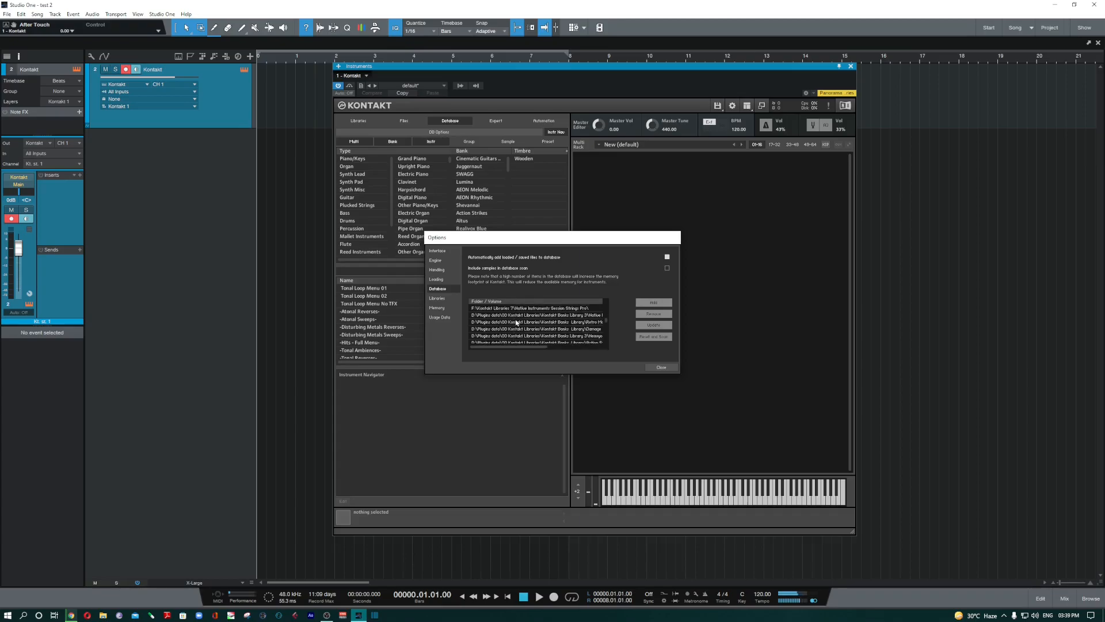
scroll(516, 322, "down", 8)
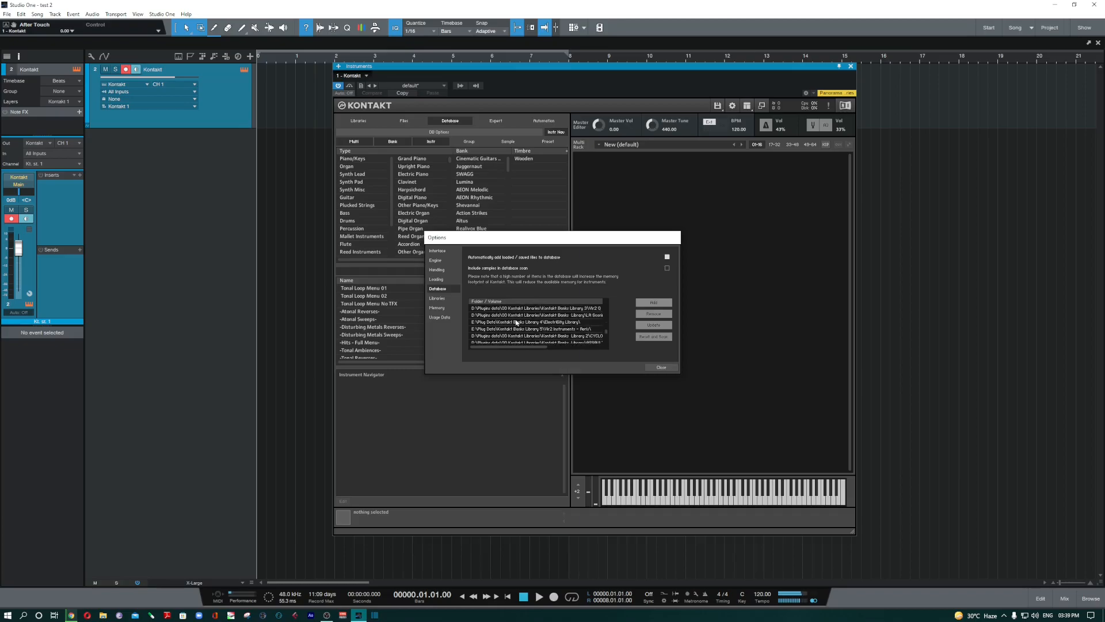
scroll(517, 322, "up", 8)
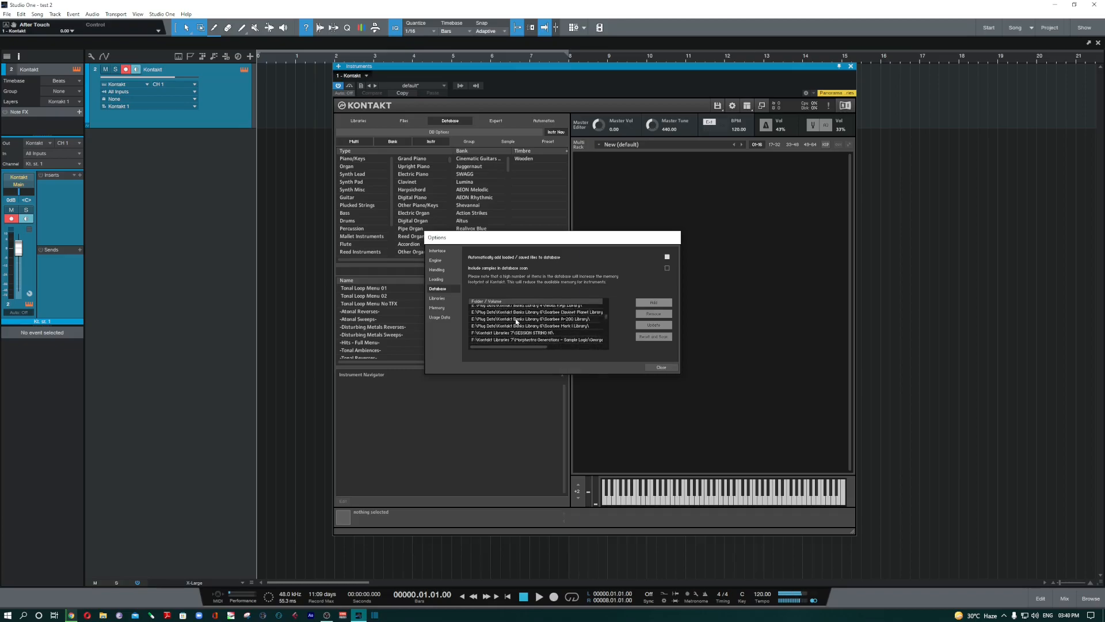
scroll(516, 322, "up", 5)
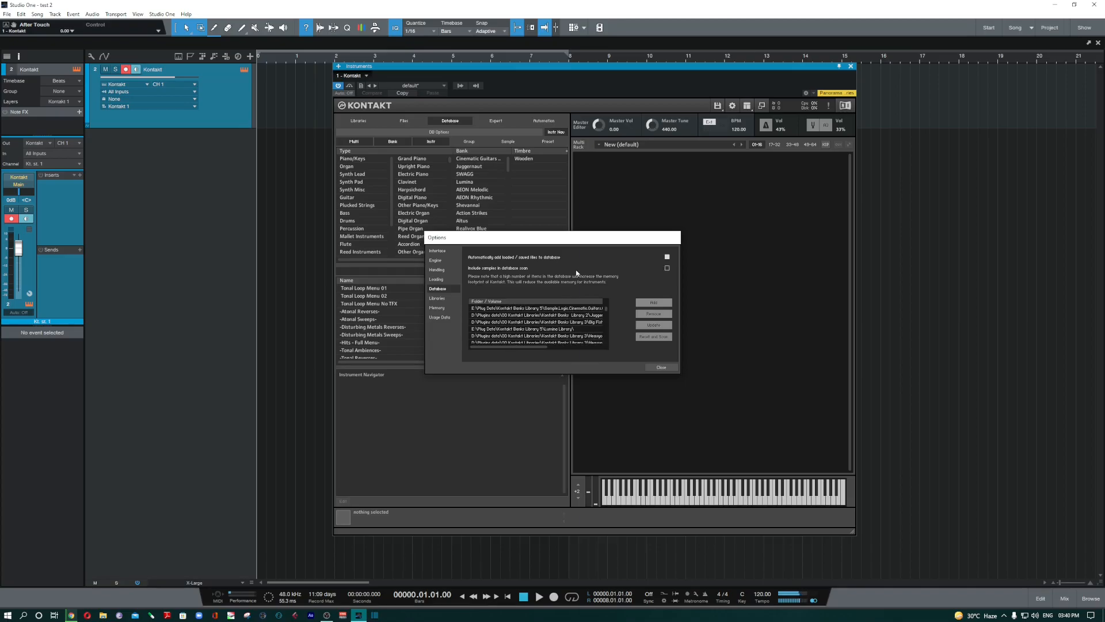
- Start adding a database folder from R Pros (I:), cancel, and close the Options dialog
left_click(653, 303)
scroll(620, 369, "down", 4)
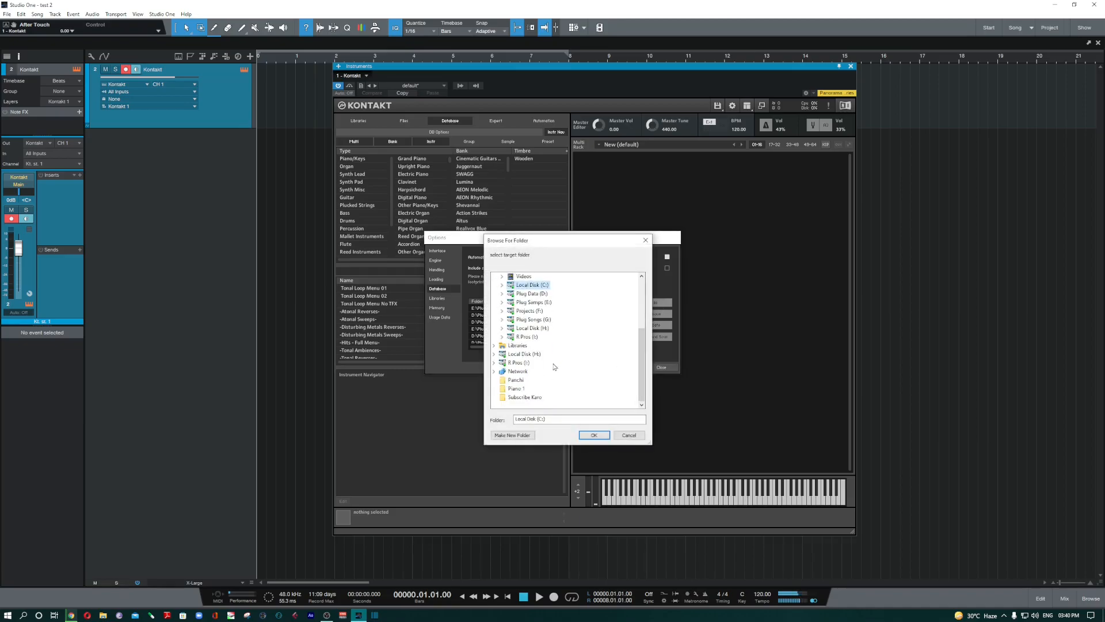
left_click(539, 336)
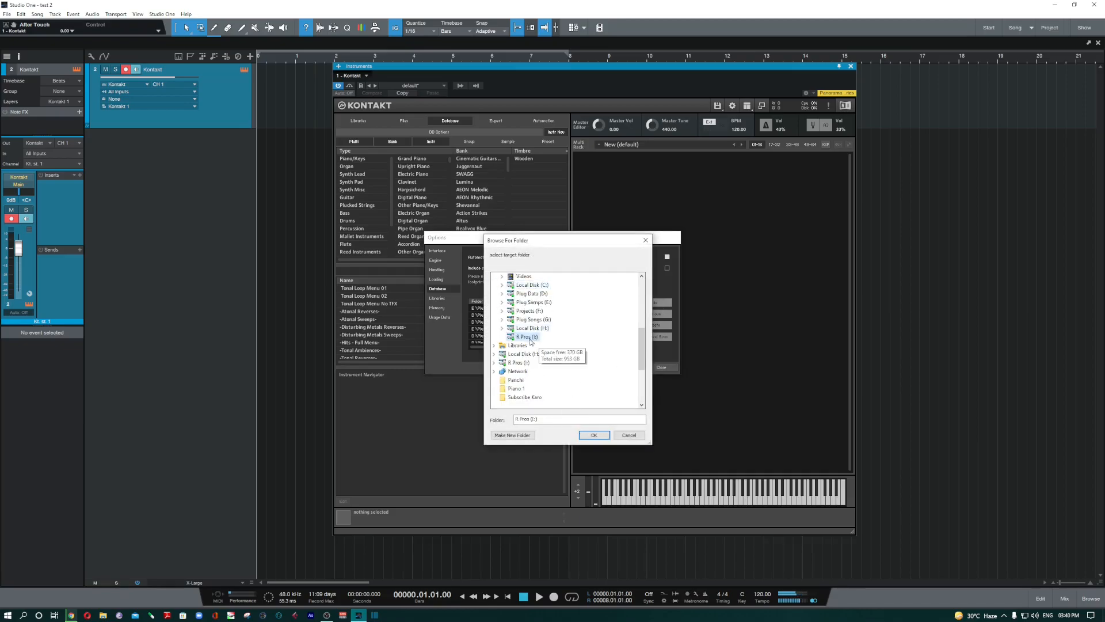
left_click(533, 389)
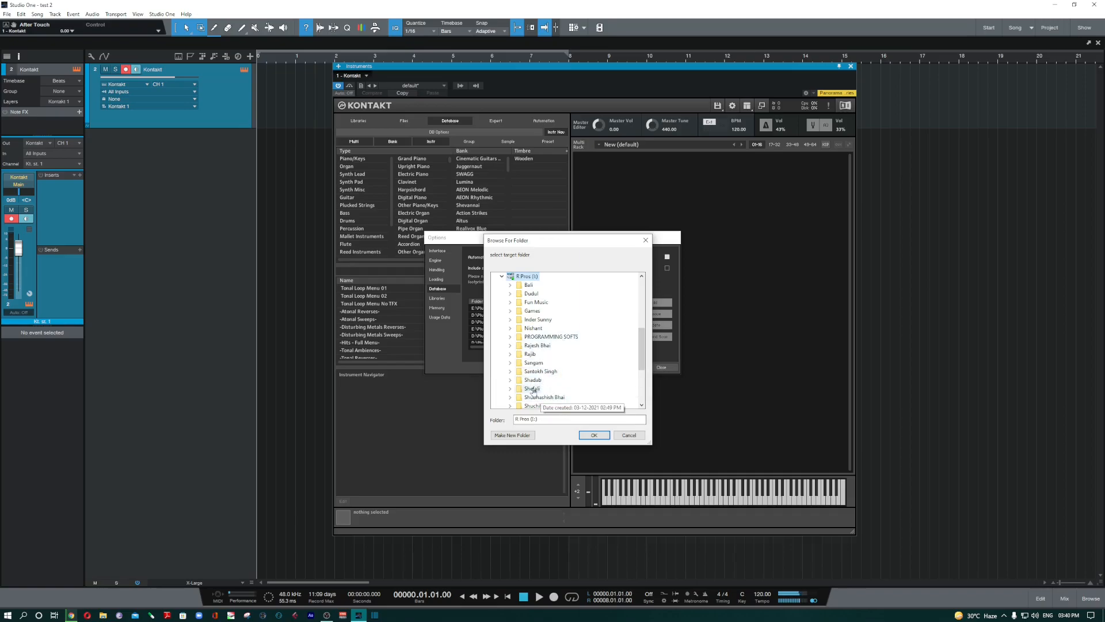
left_click(629, 435)
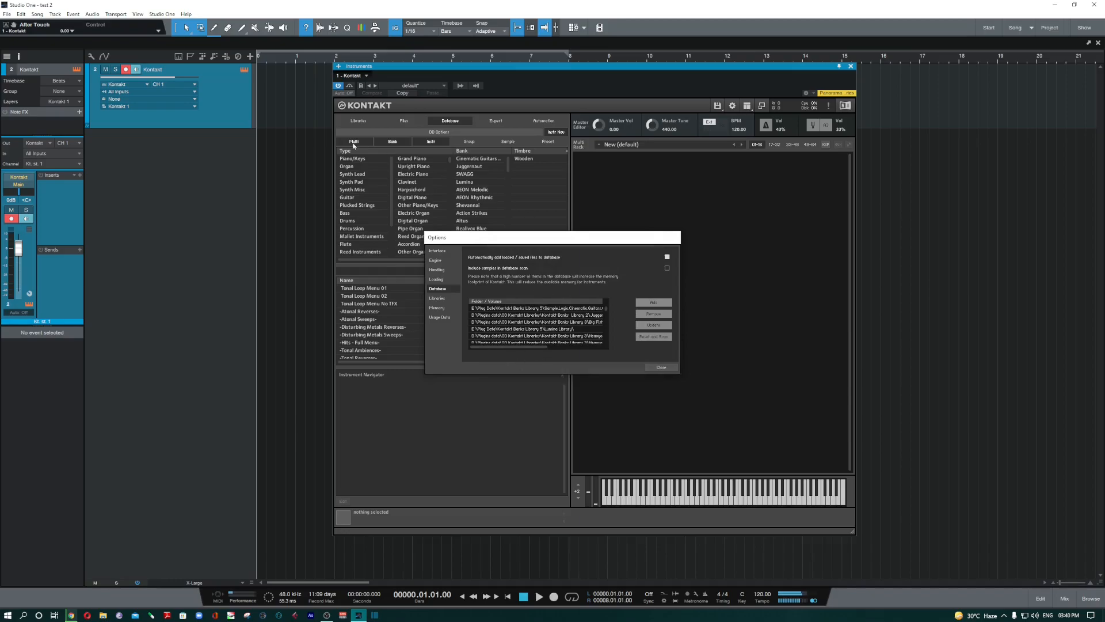
left_click(661, 367)
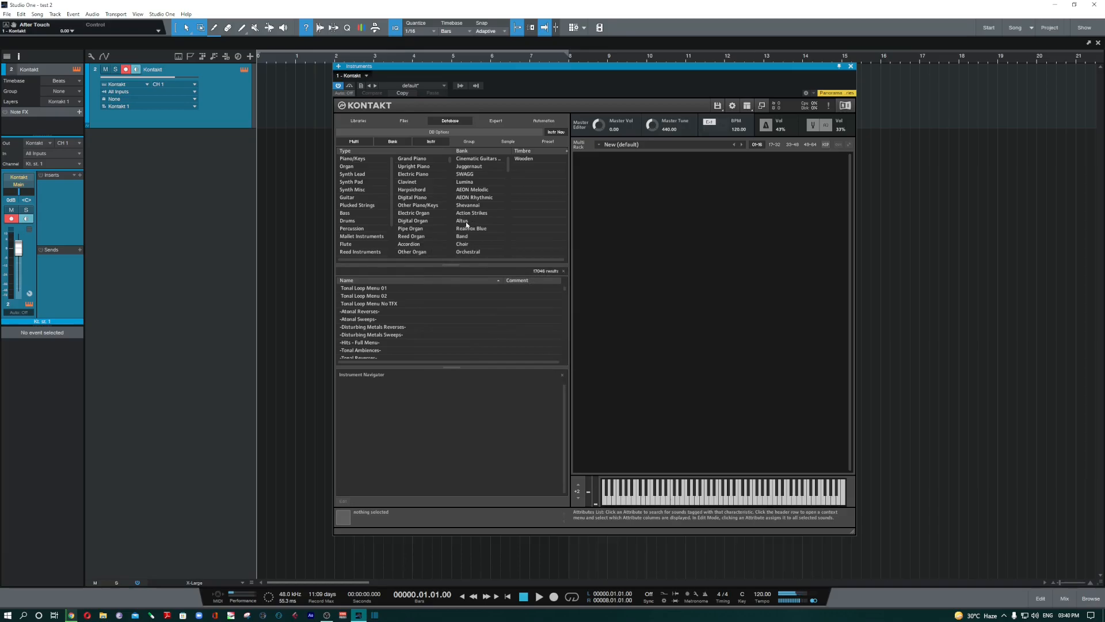
- Filter the database to Piano/Keys, then narrow it to Grand Piano
left_click(361, 163)
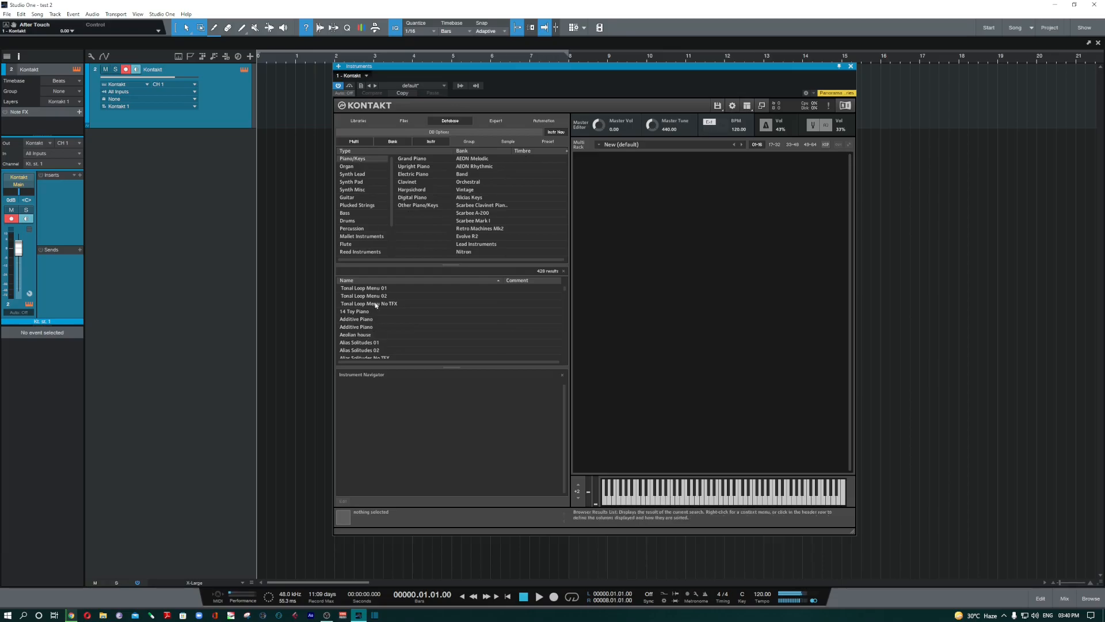
scroll(372, 325, "down", 15)
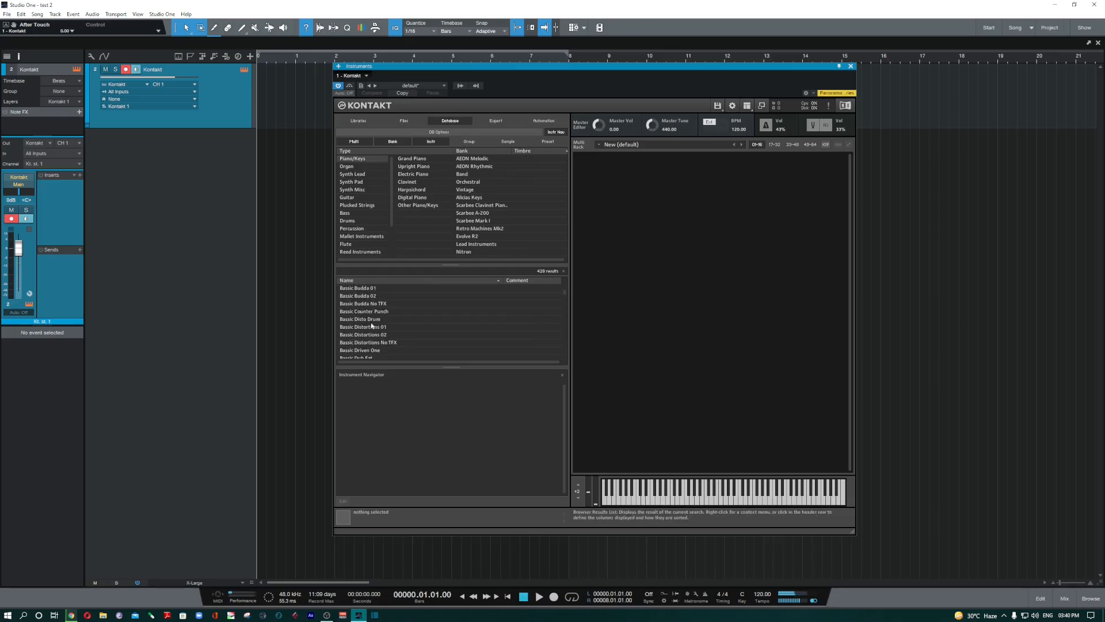
scroll(372, 326, "down", 10)
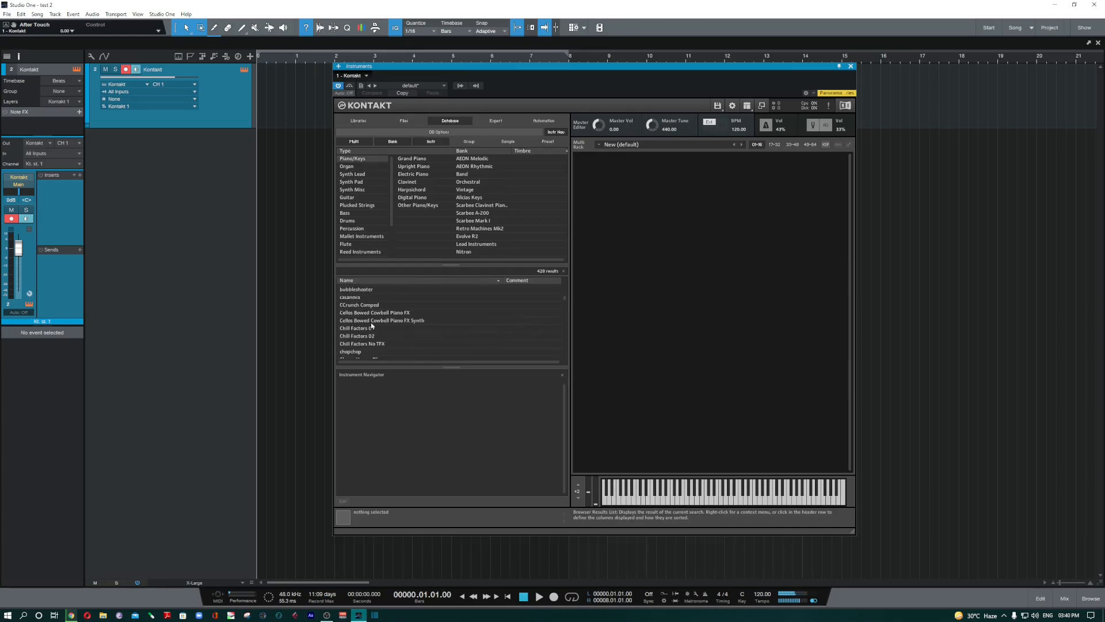
left_click(421, 159)
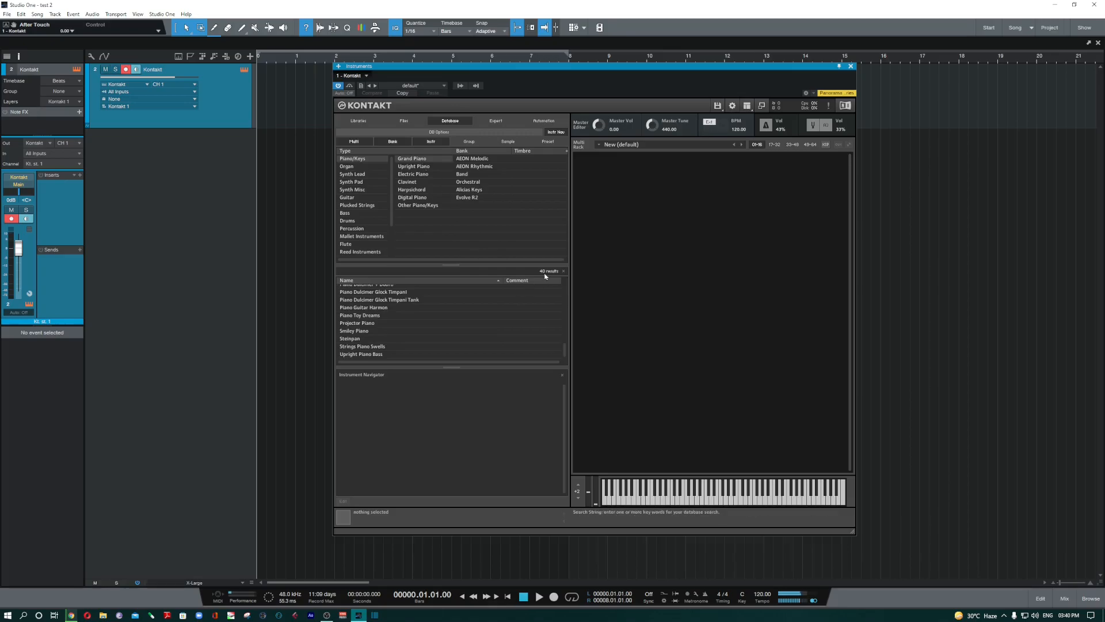
scroll(427, 316, "up", 5)
scroll(426, 316, "up", 5)
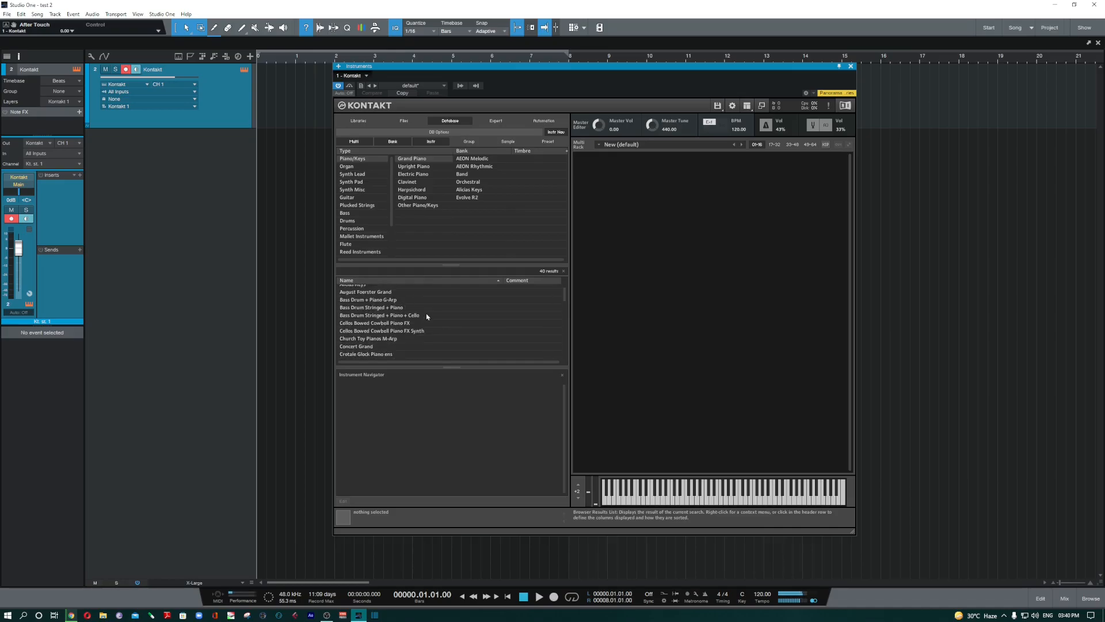
scroll(426, 316, "up", 1)
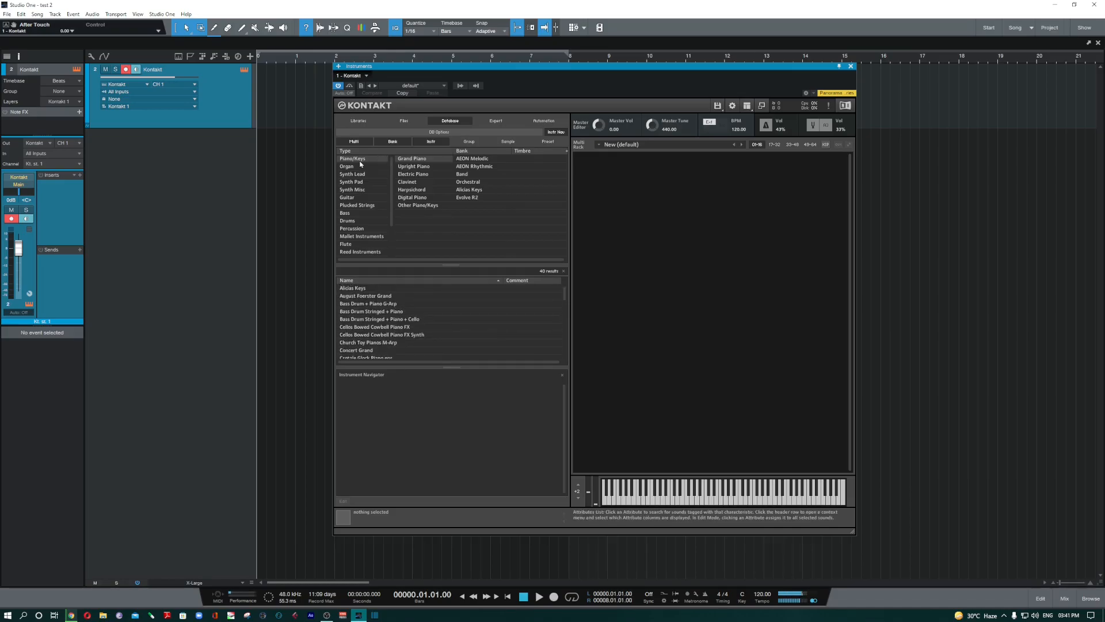
- Try the Instr, Bank and Multi tabs, then list Synth Lead multis and select amoklead
left_click(433, 143)
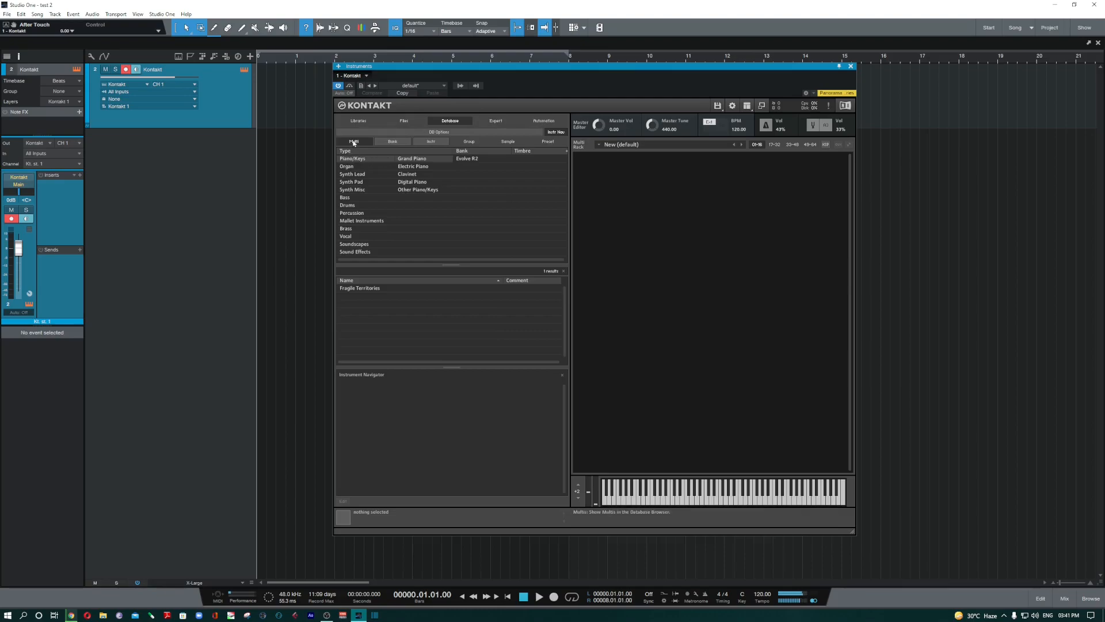
left_click(393, 141)
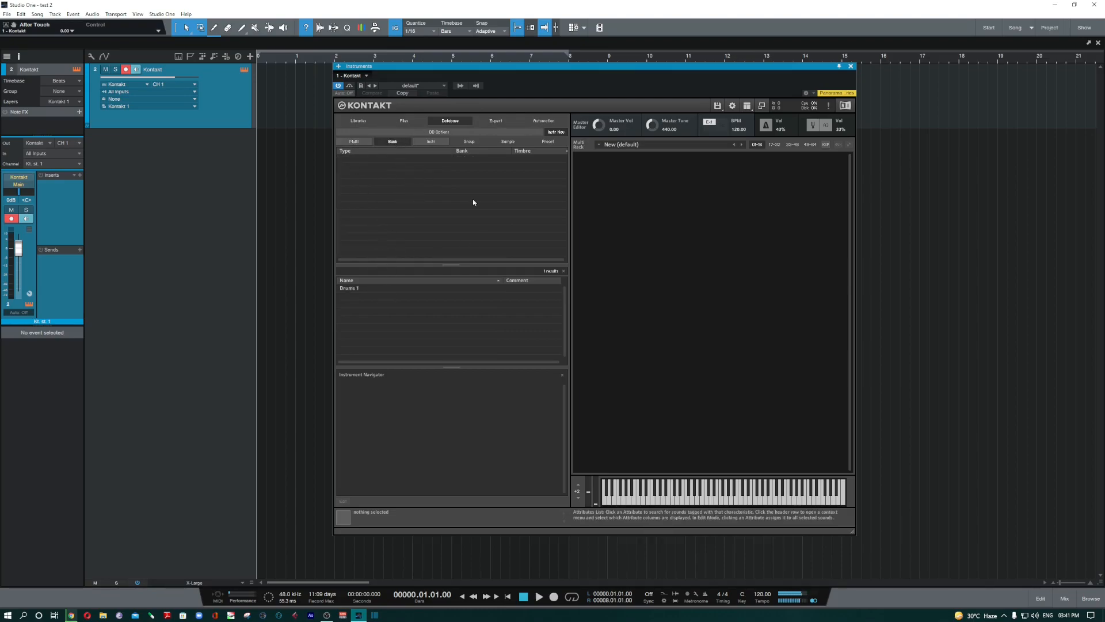
left_click(356, 143)
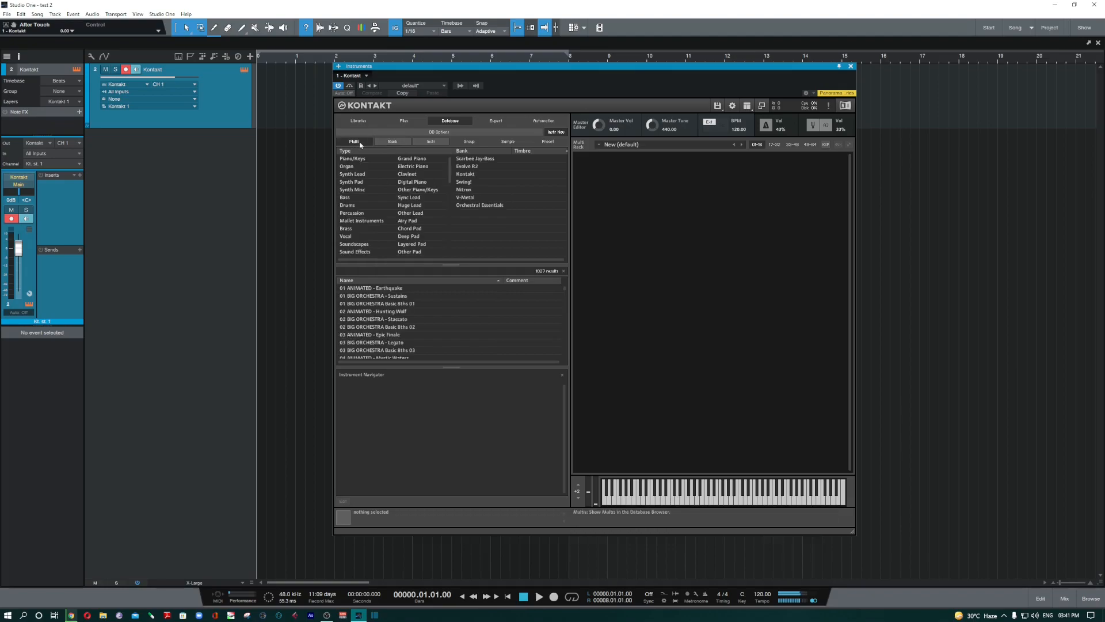
left_click(431, 141)
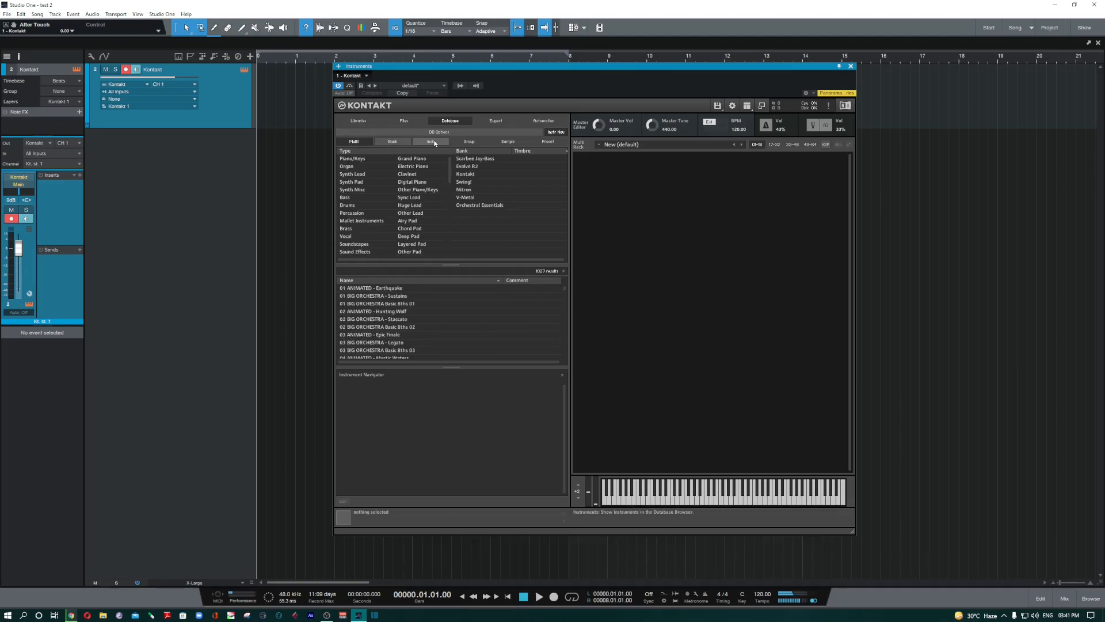
left_click(354, 142)
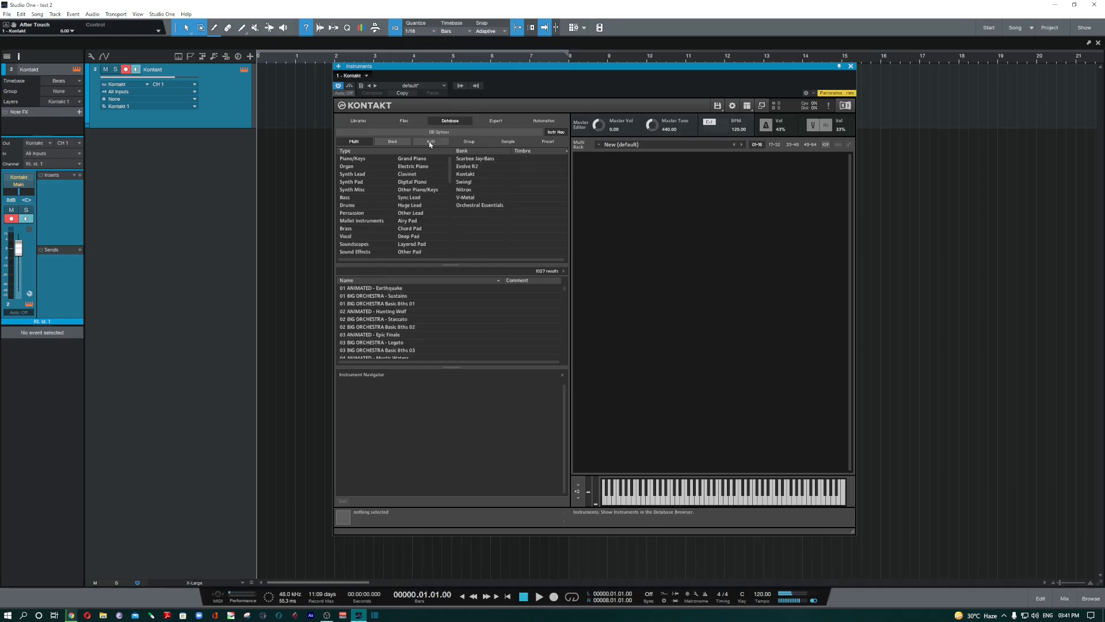
left_click(359, 175)
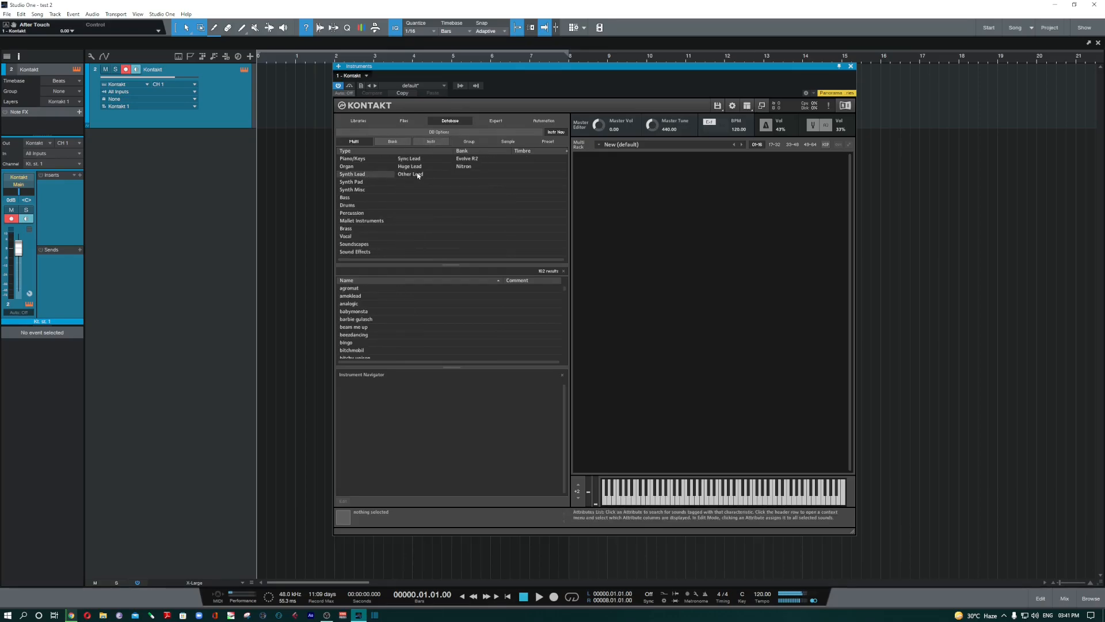
left_click(358, 297)
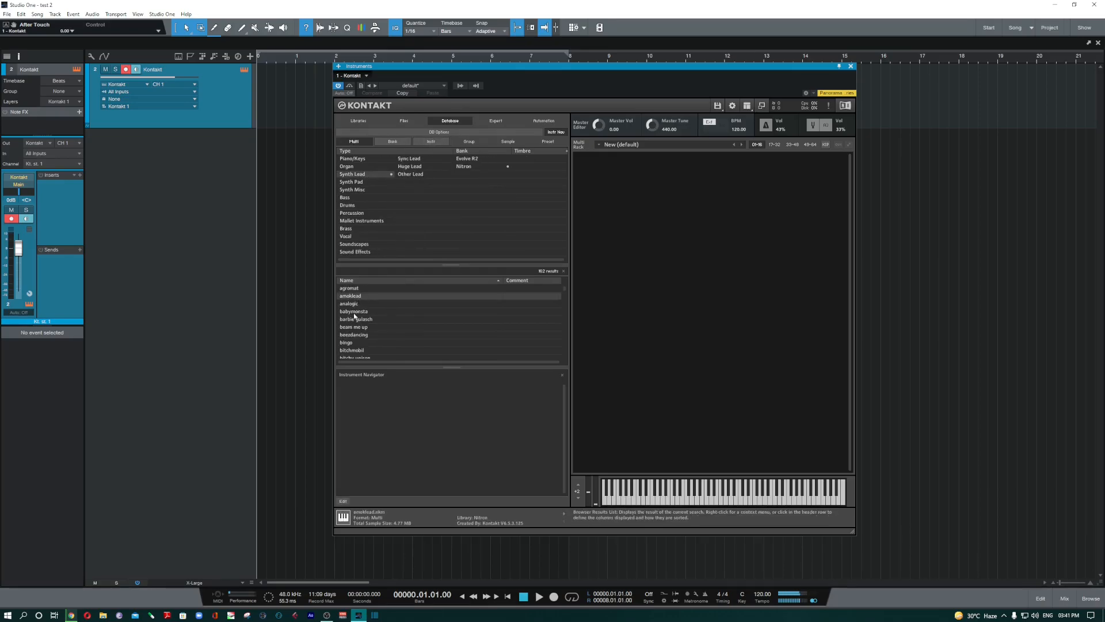
- Load the amoklead multi replacing the current one, list banks, select Drums 1, and remove an instrument
double_click(358, 297)
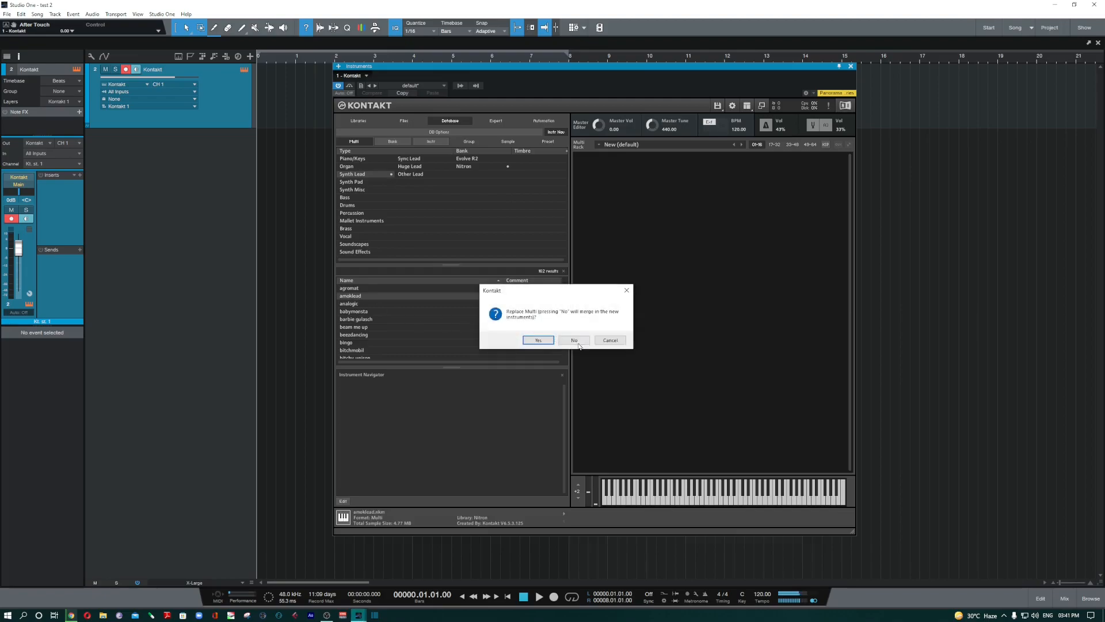
left_click(537, 340)
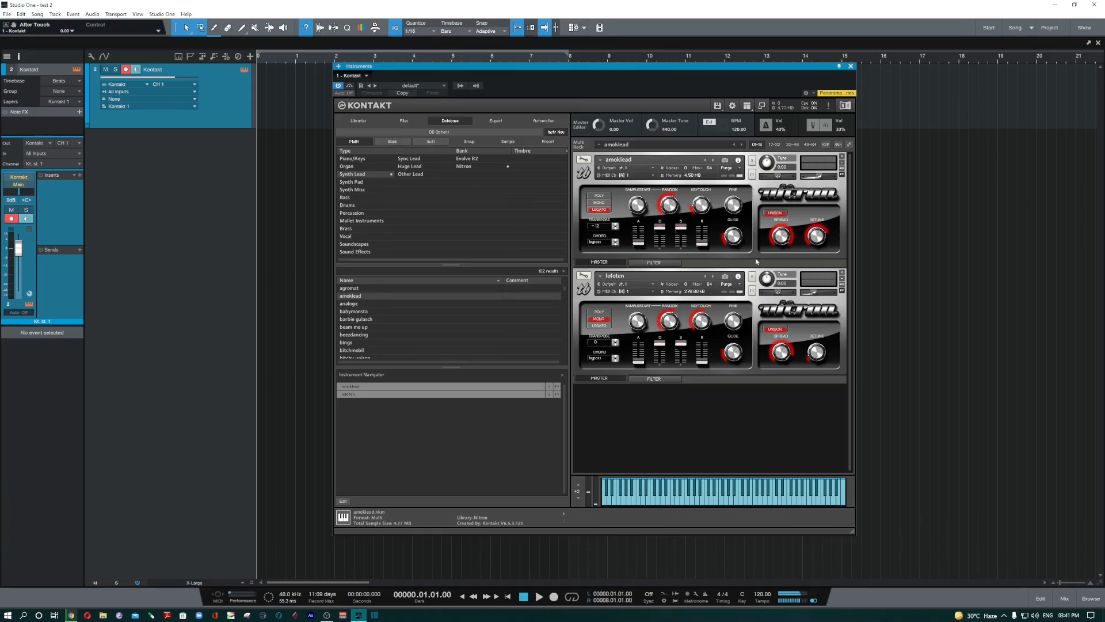
left_click(391, 142)
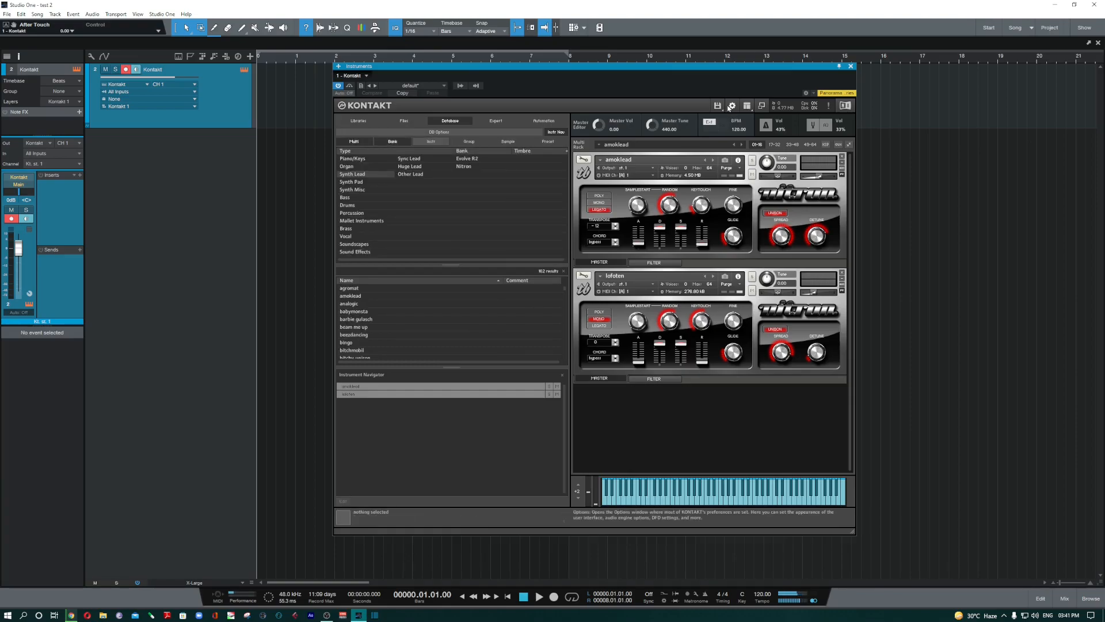
left_click(355, 141)
left_click(357, 289)
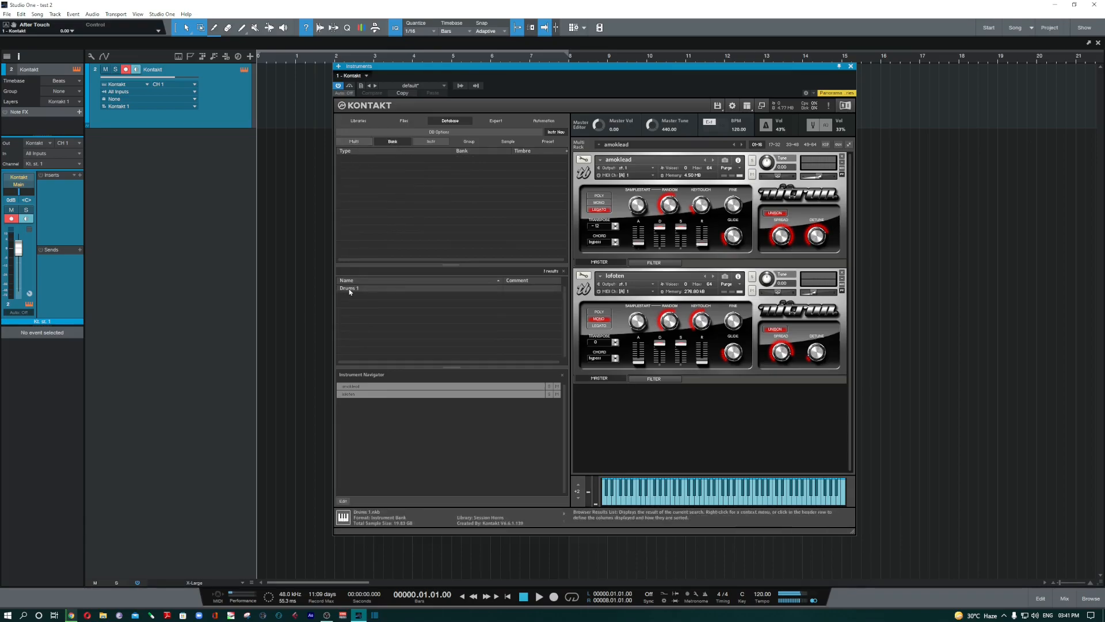
left_click(842, 159)
- Remove the last instrument, load Drums 1 into the rack, switch to slot 010, then delete the bank
left_click(843, 159)
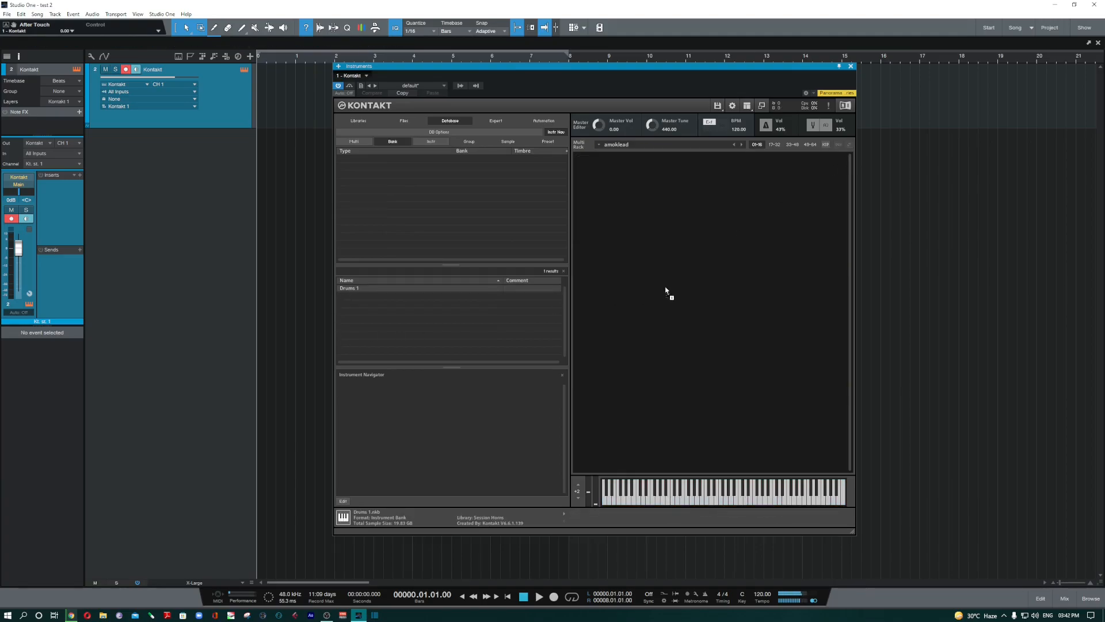
left_click_drag(666, 292, 668, 293)
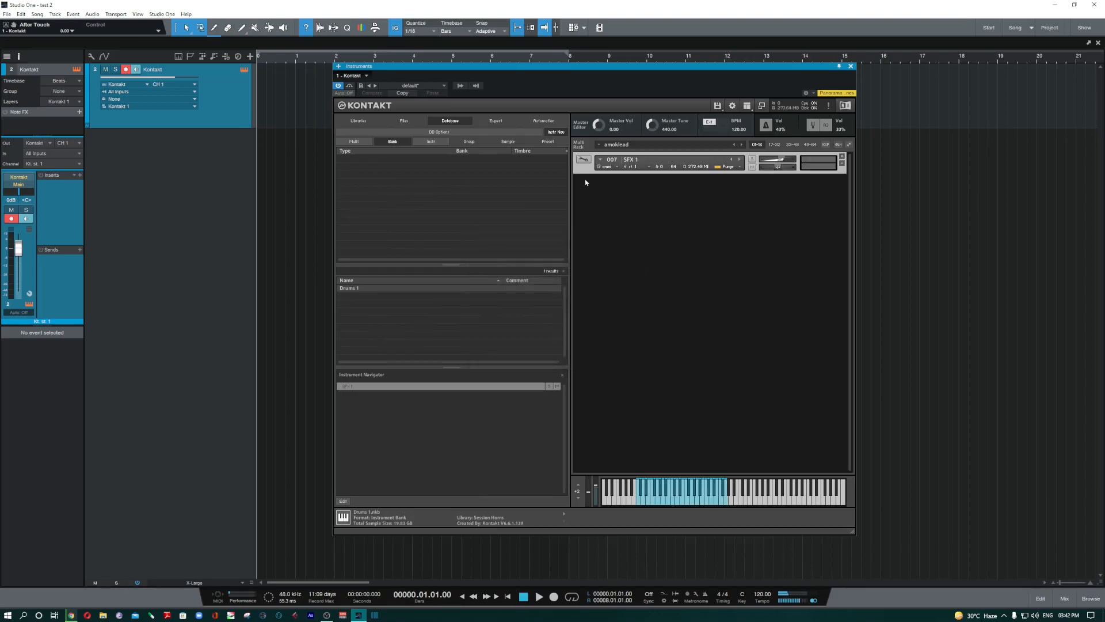
left_click(584, 161)
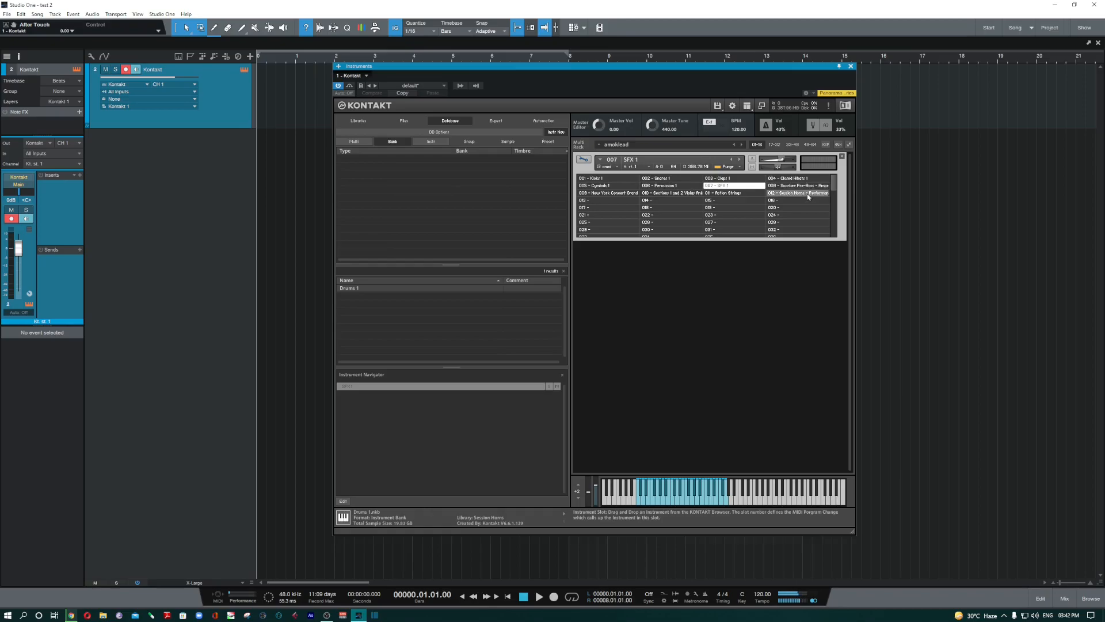
left_click(670, 193)
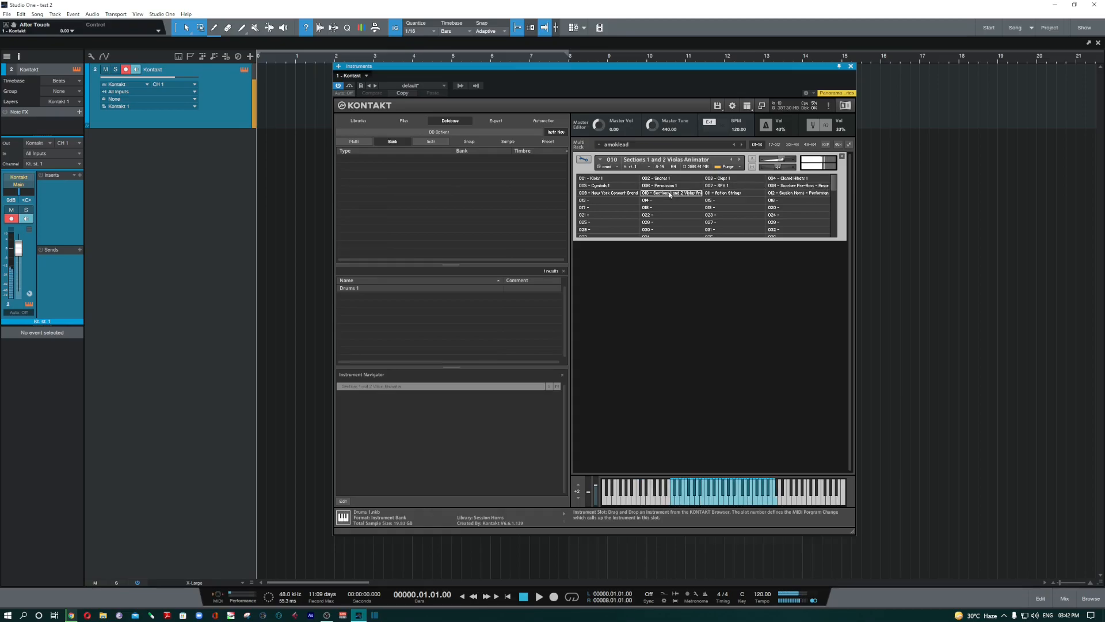
left_click(832, 168)
- Clear the Multi filter, open the Expert panel, and drag the Instruments window left
left_click(354, 142)
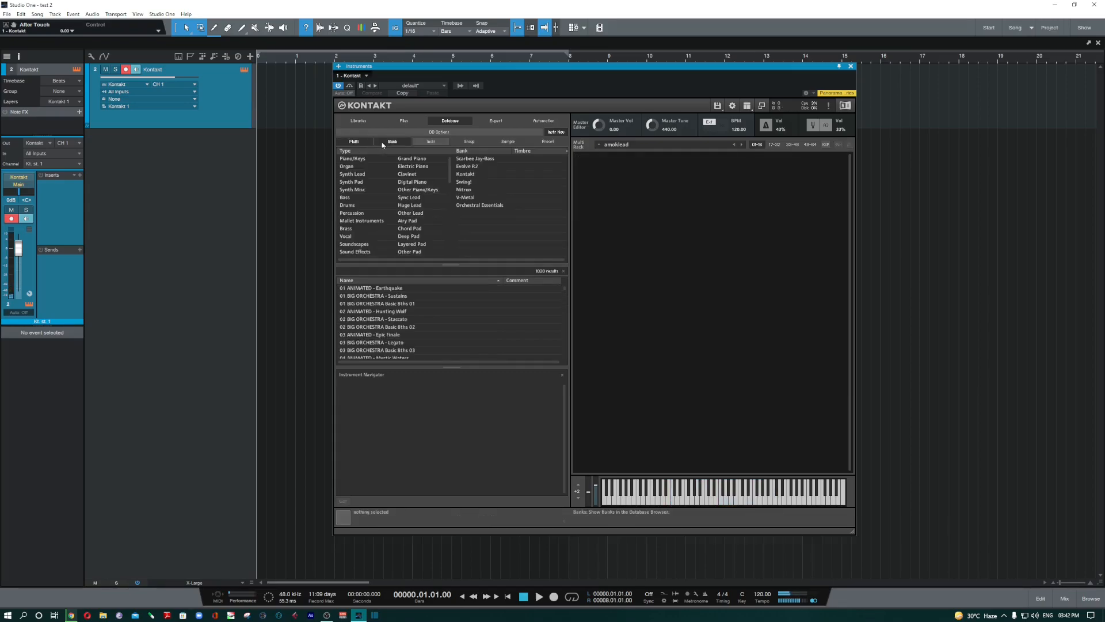
left_click(354, 142)
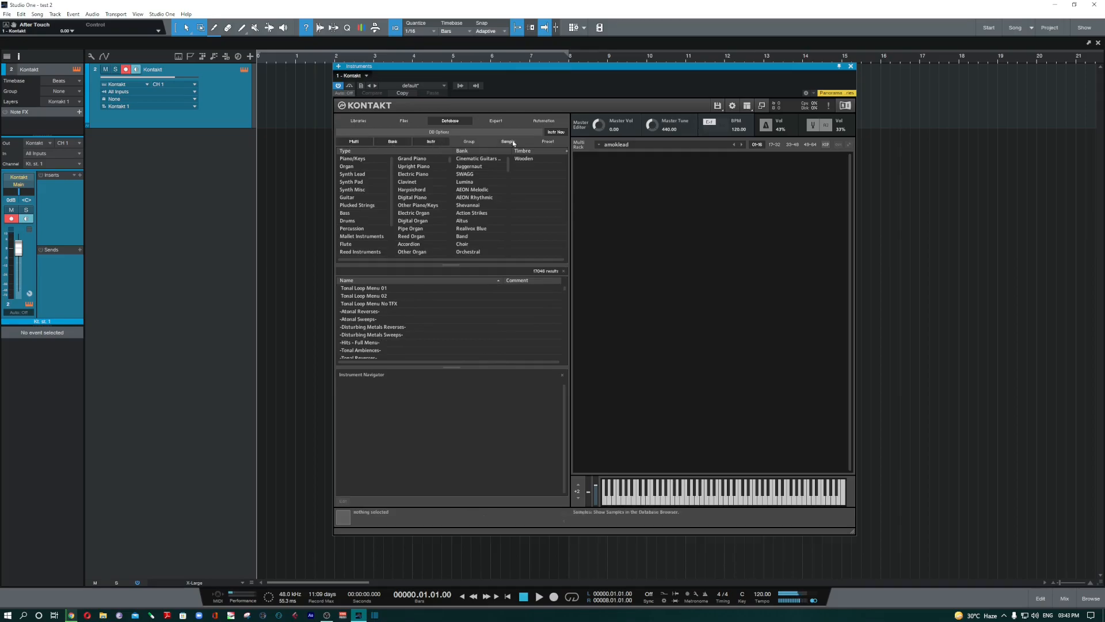
left_click(491, 121)
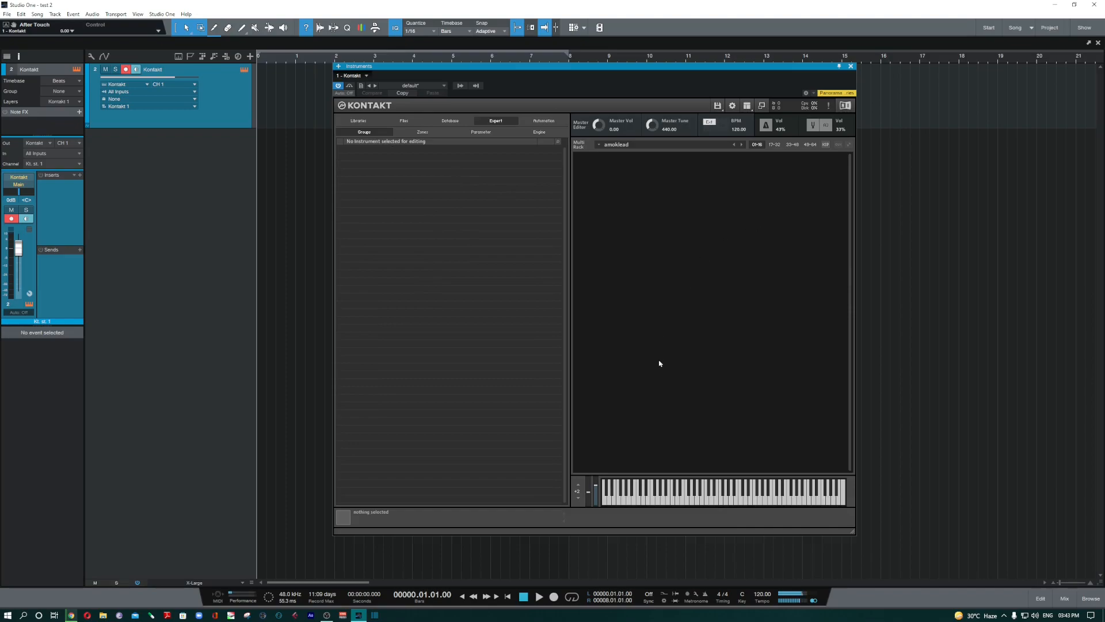
left_click_drag(619, 67, 544, 68)
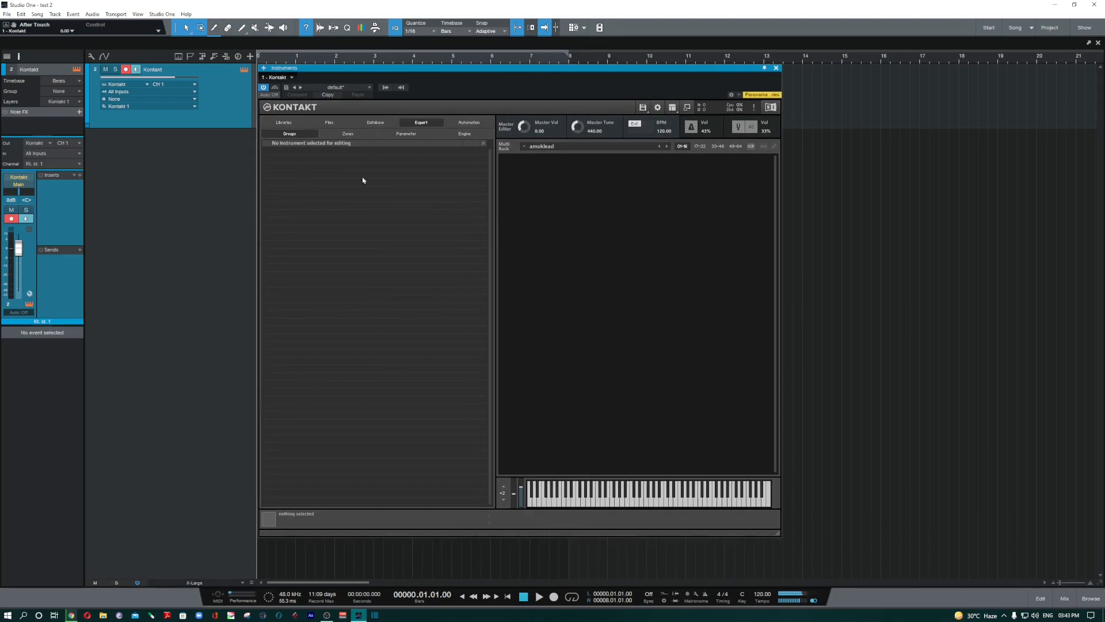
- View the host automation parameters on the Automation tab, then return to the Libraries page
left_click(469, 123)
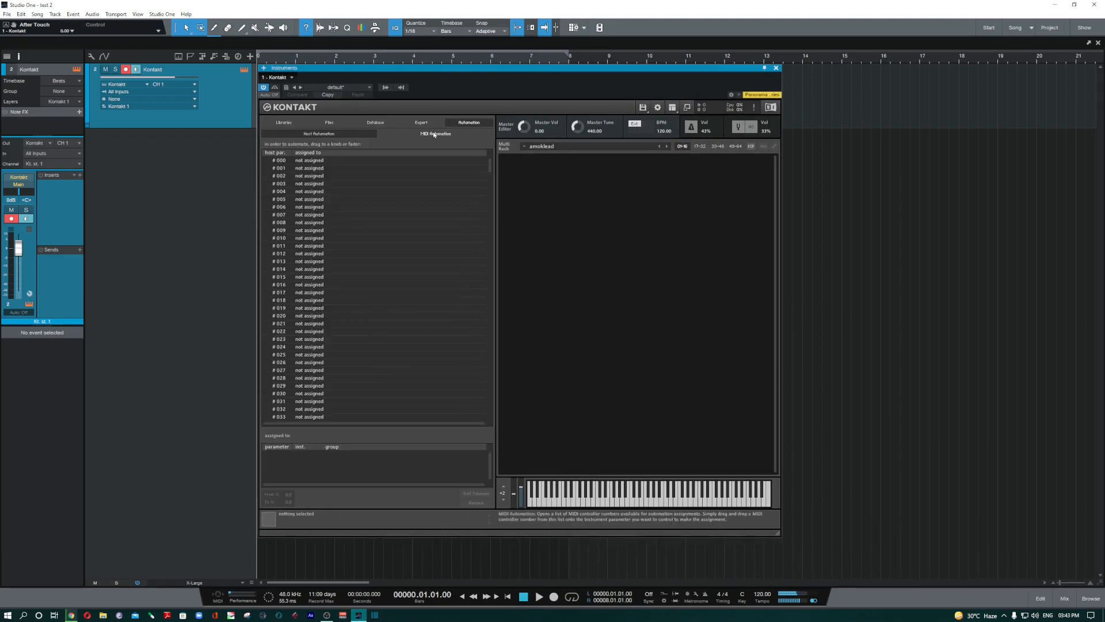
left_click(323, 135)
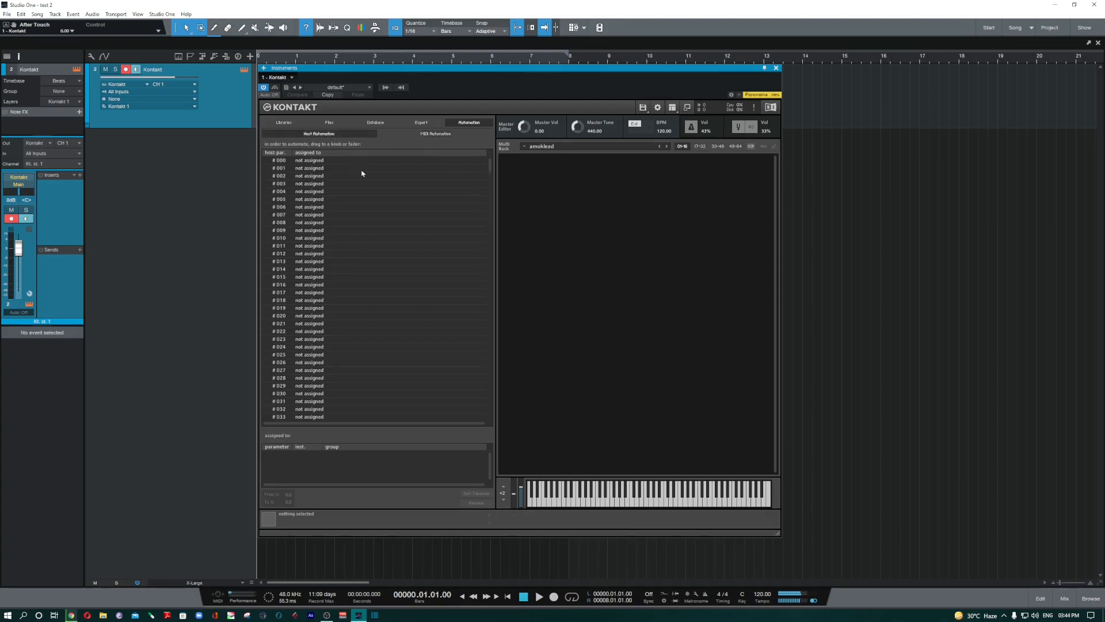
left_click(284, 122)
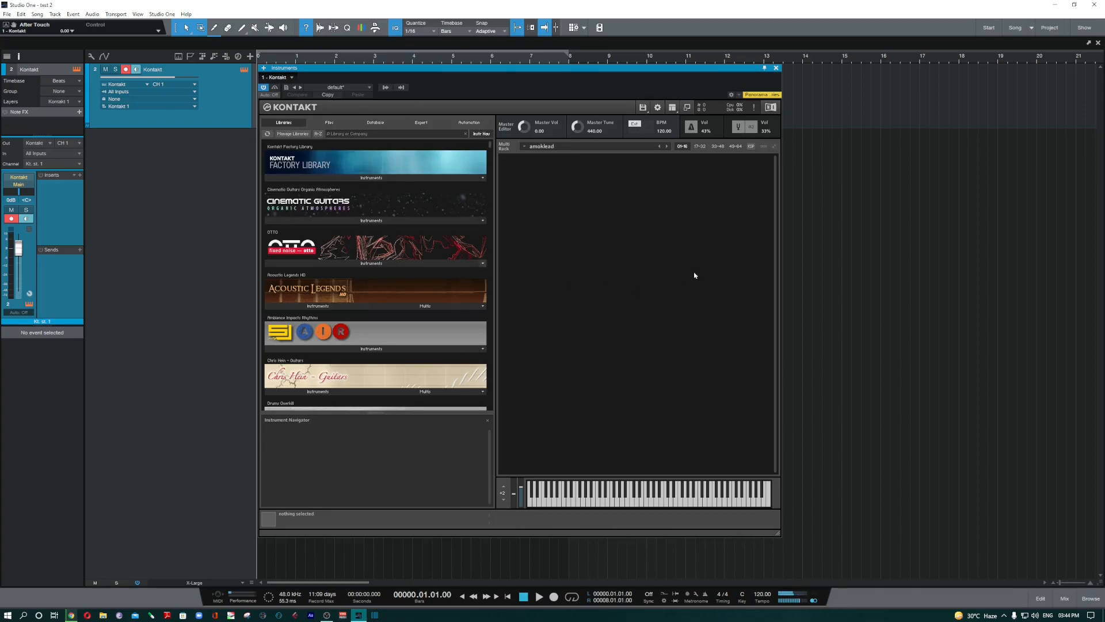
- Show Kontakt's Outputs section and expand the Cinematic Guitars and Factory Library instrument folders
left_click(672, 107)
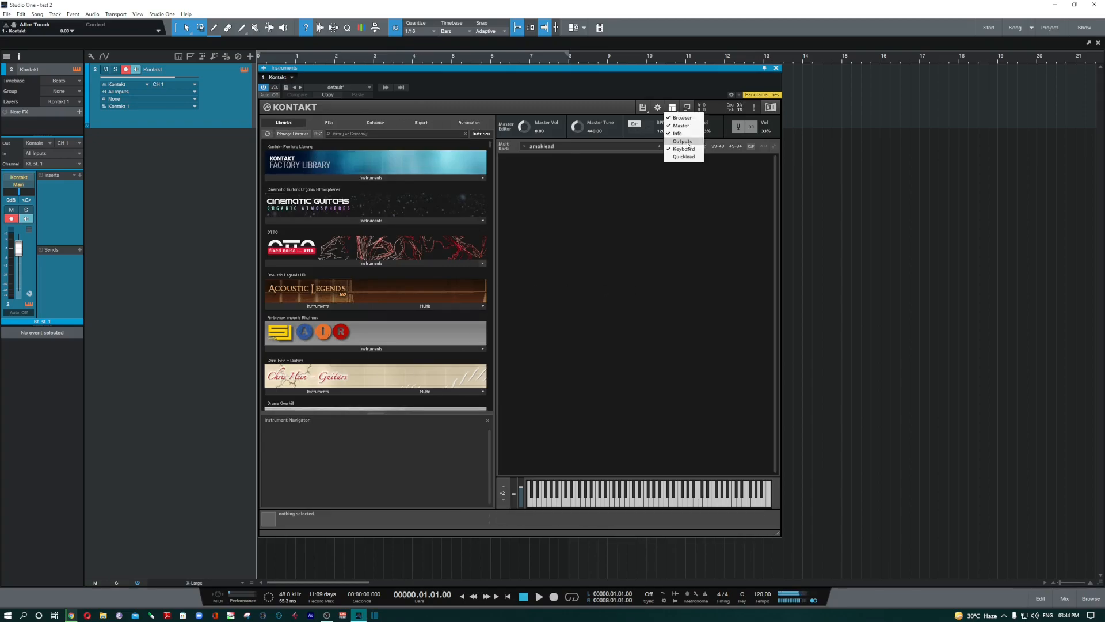
left_click(683, 141)
left_click(479, 219)
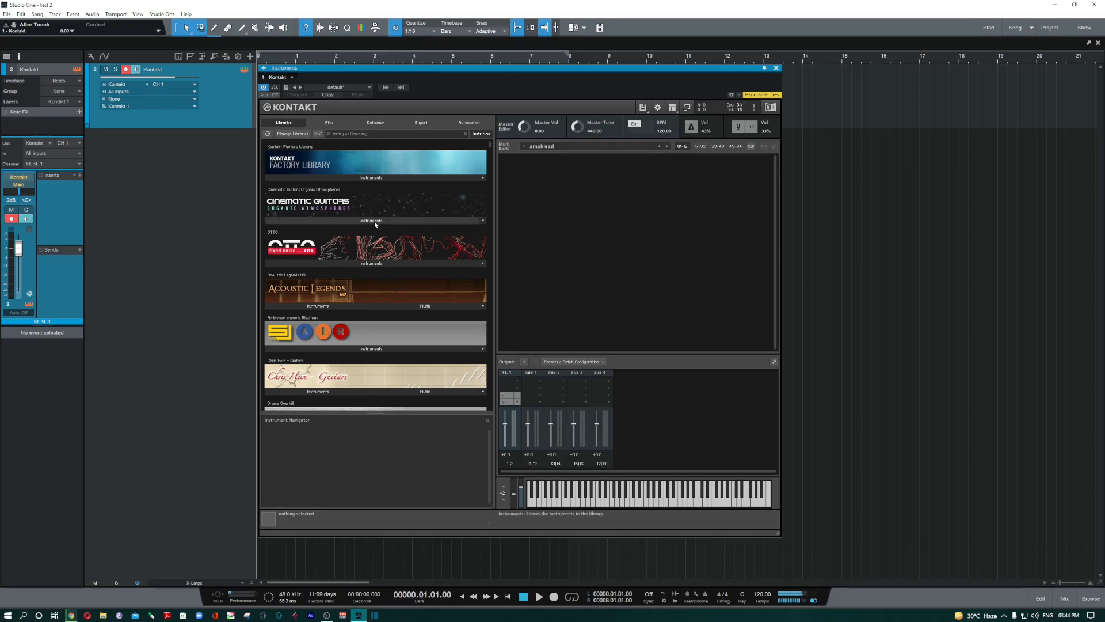
left_click(345, 178)
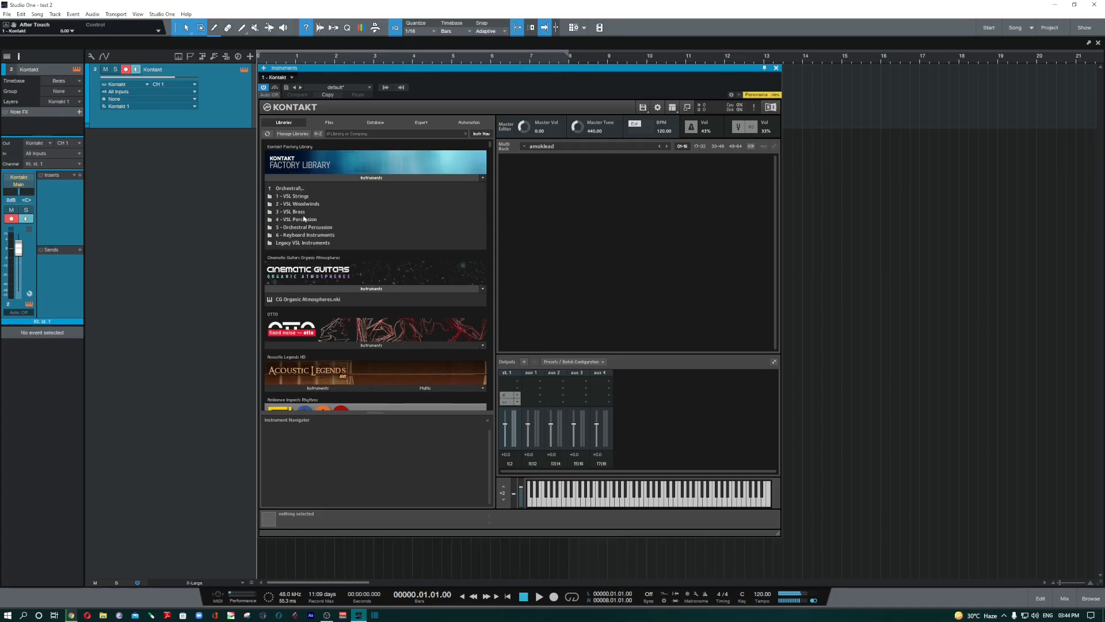
- Load French Horn.nki from the Factory Library's 3 - VSL Brass folder into the rack
double_click(300, 212)
left_click(297, 212)
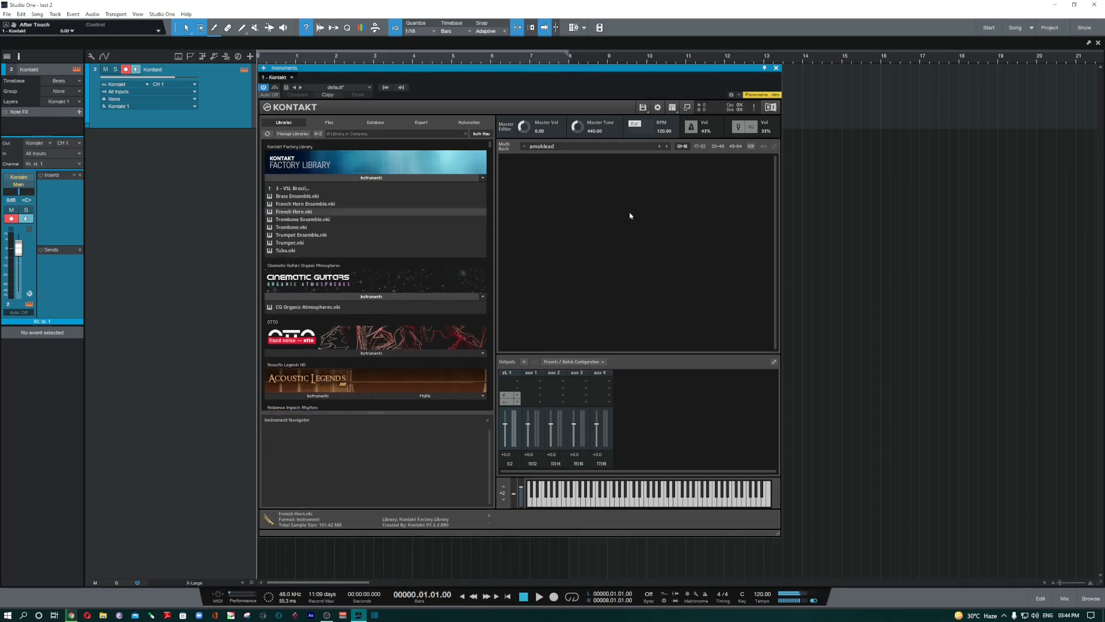
double_click(390, 213)
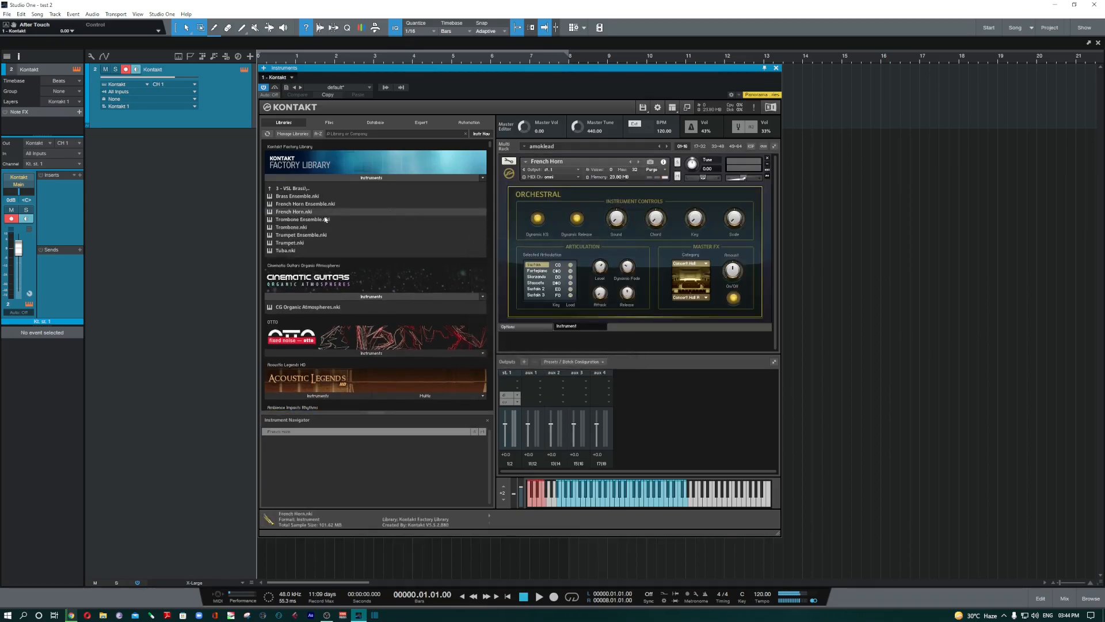
- Load Marimba.nki and Triangle 2.nki from the 4 - VSL Percussion folder
left_click(322, 189)
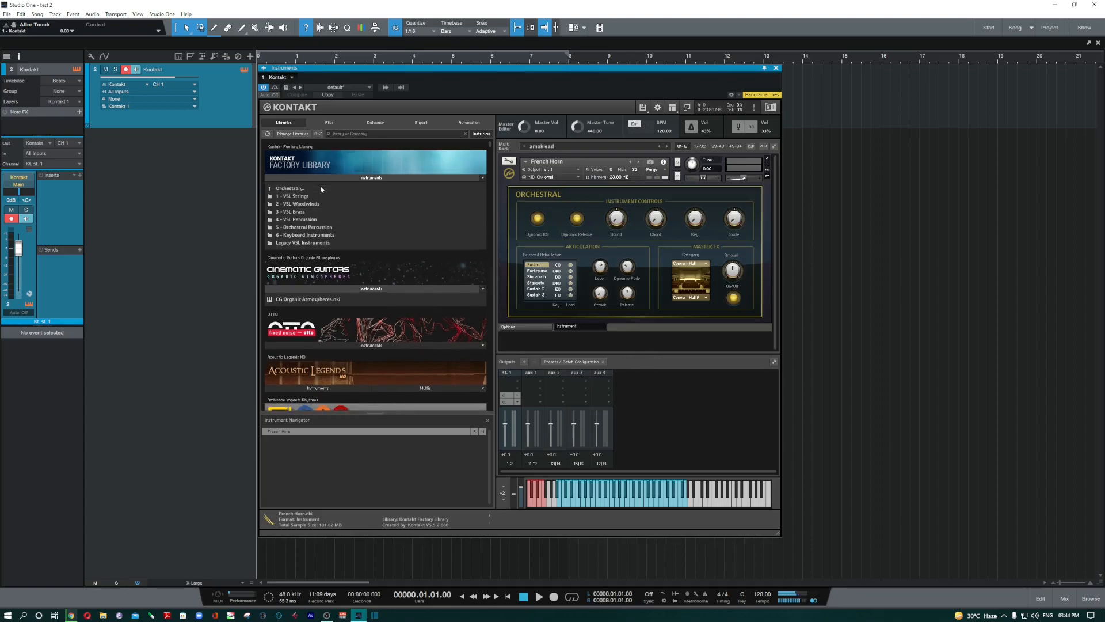
double_click(310, 221)
double_click(296, 242)
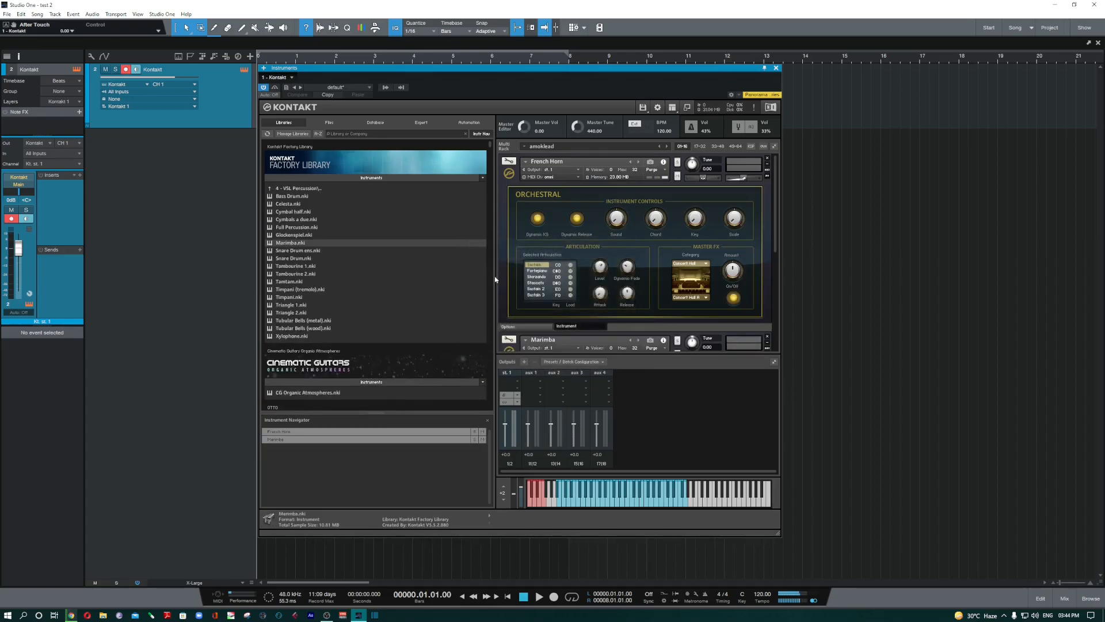
double_click(291, 313)
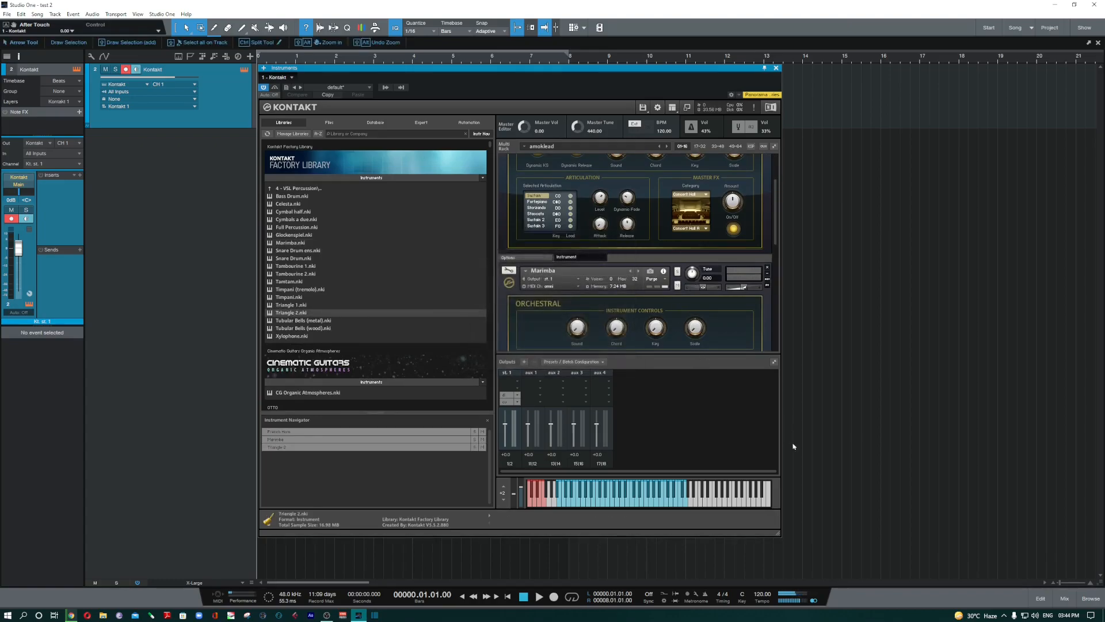
- Make the Kontakt window taller and move it up to the right
left_click_drag(778, 535, 863, 605)
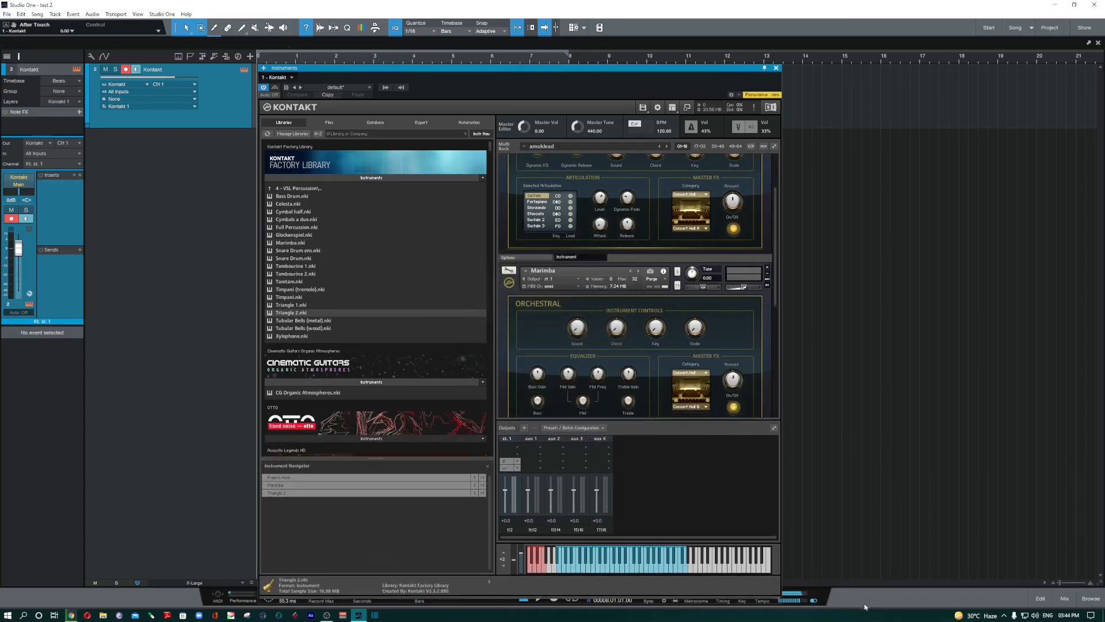
left_click_drag(618, 70, 775, 19)
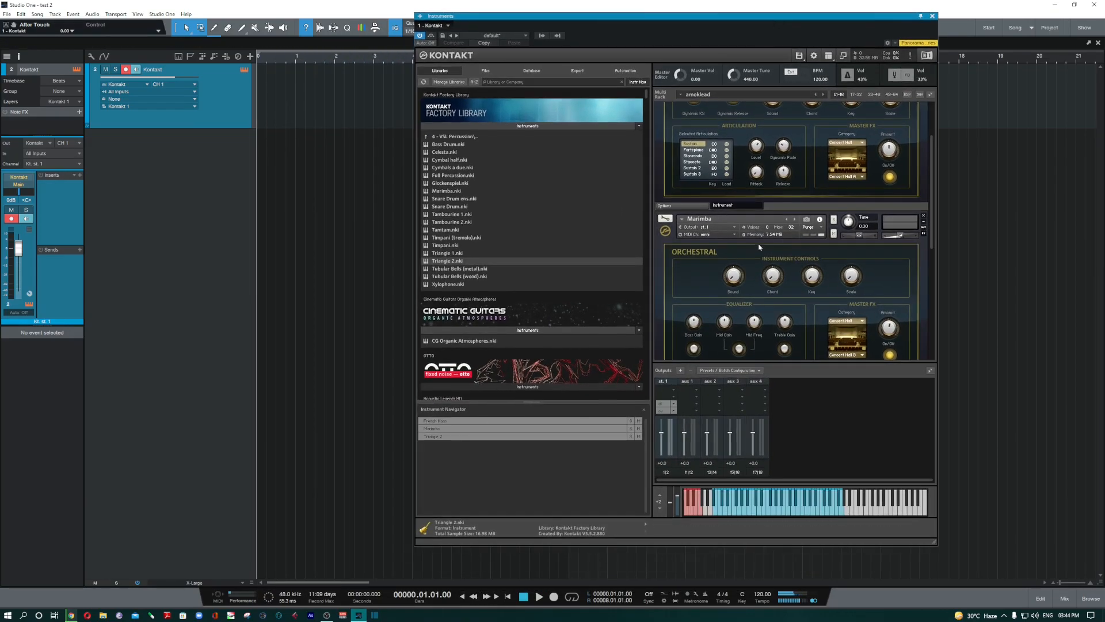
scroll(766, 244, "up", 4)
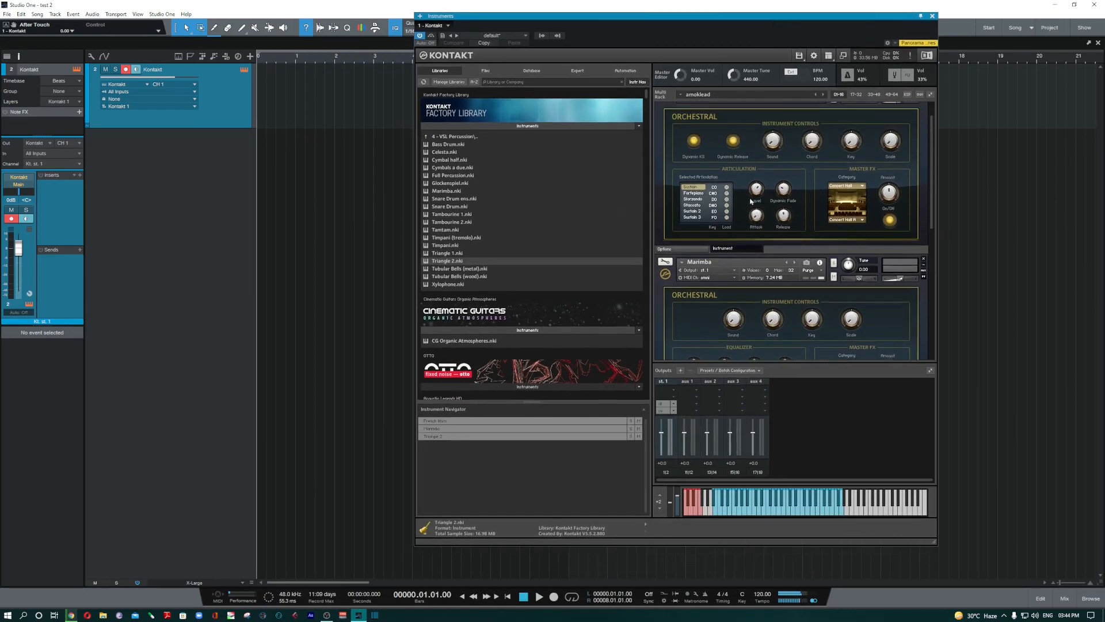
scroll(756, 205, "up", 3)
scroll(733, 239, "down", 4)
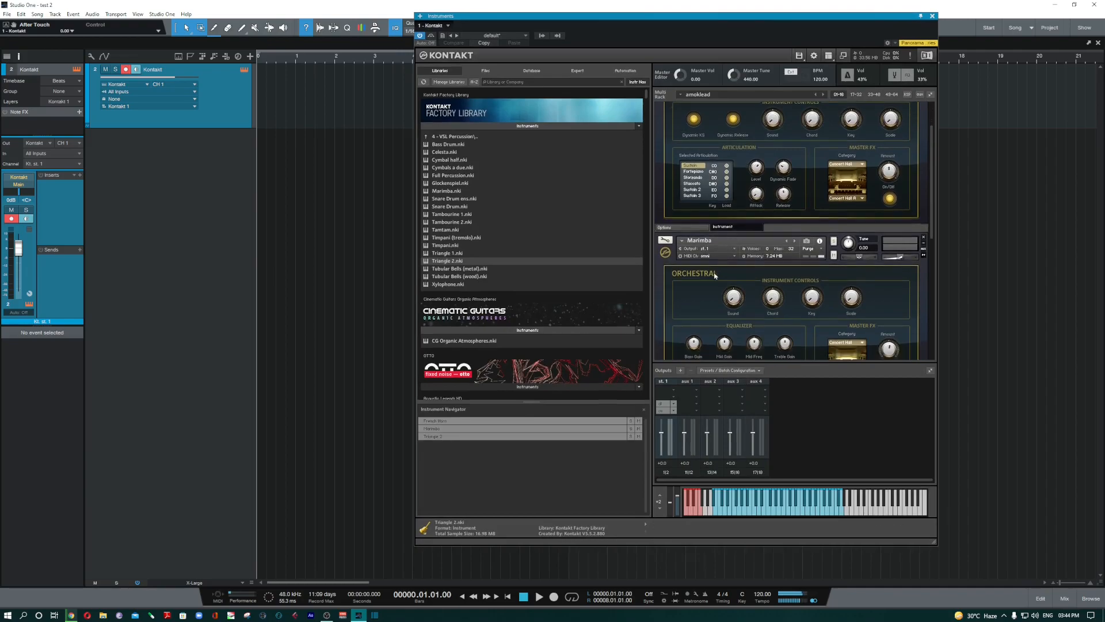
scroll(731, 272, "up", 1)
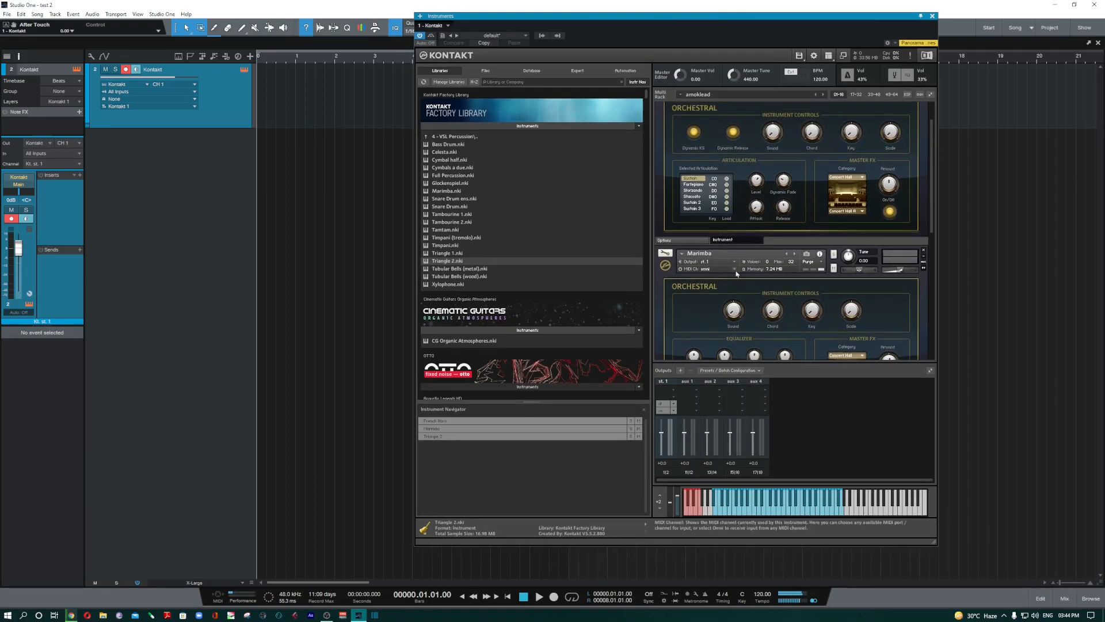
scroll(722, 162, "up", 3)
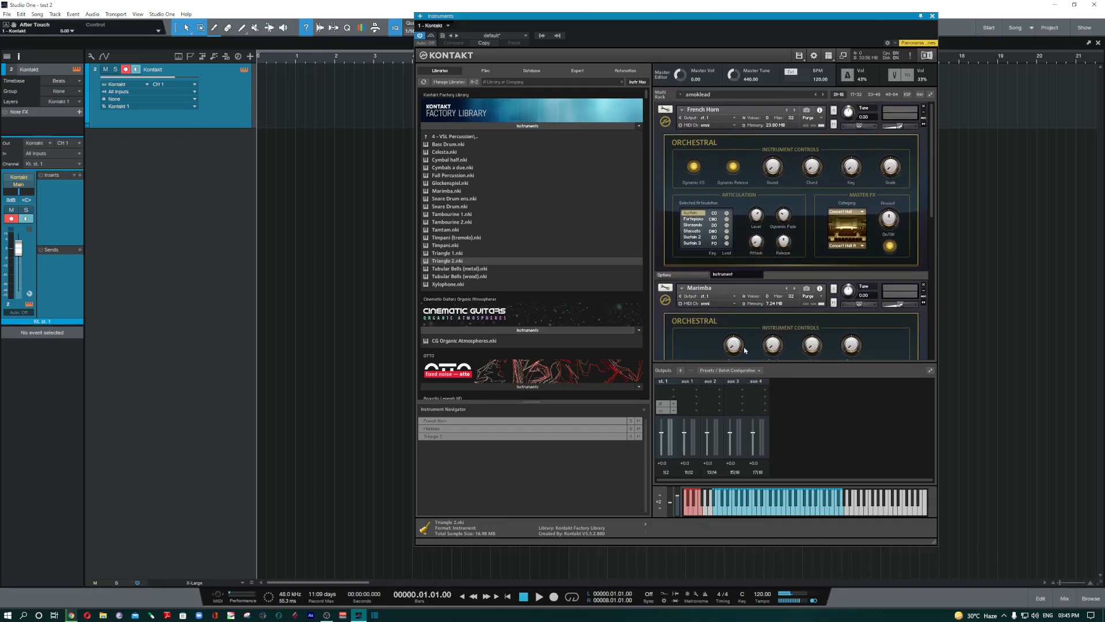
- Check Marimba's MIDI channel options without changing them, then open Studio One's mixer with F3
left_click(734, 305)
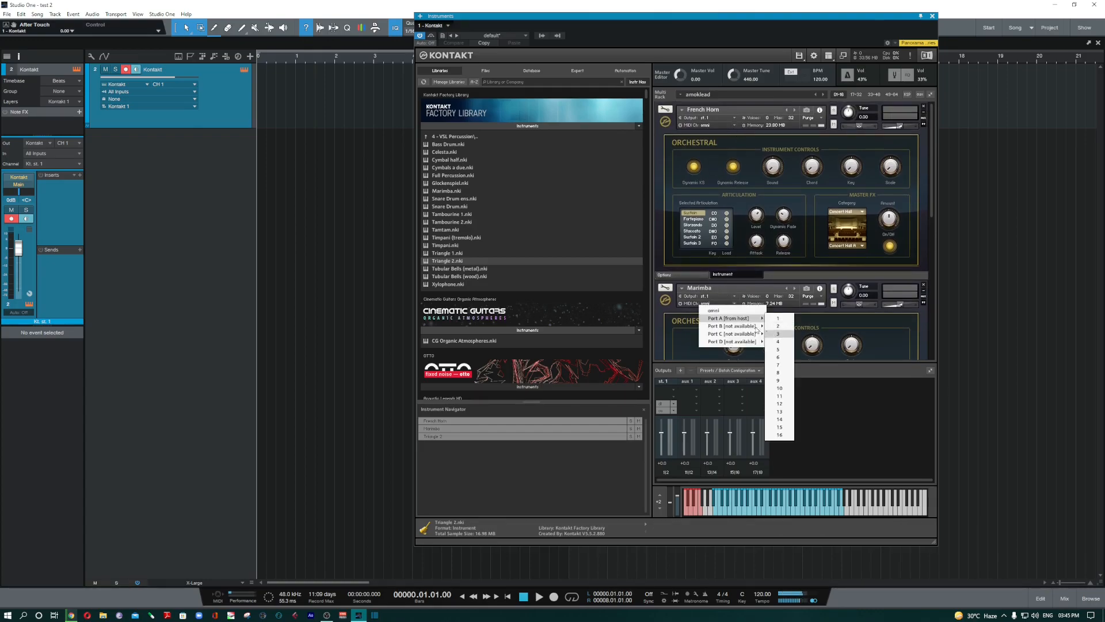
left_click(665, 333)
scroll(795, 132, "down", 3)
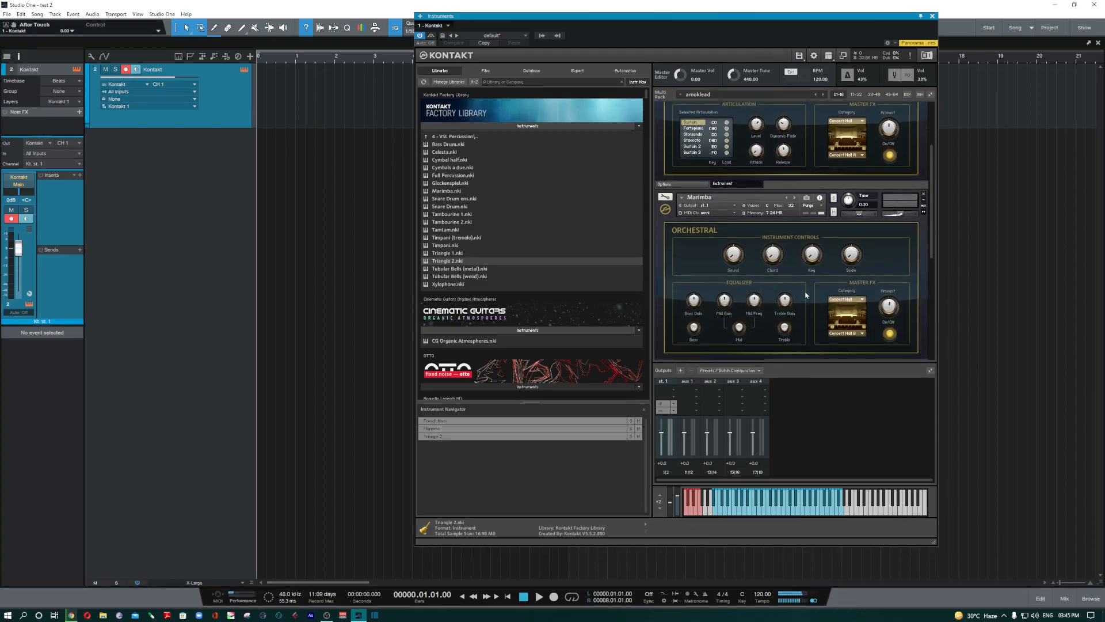
scroll(806, 294, "down", 2)
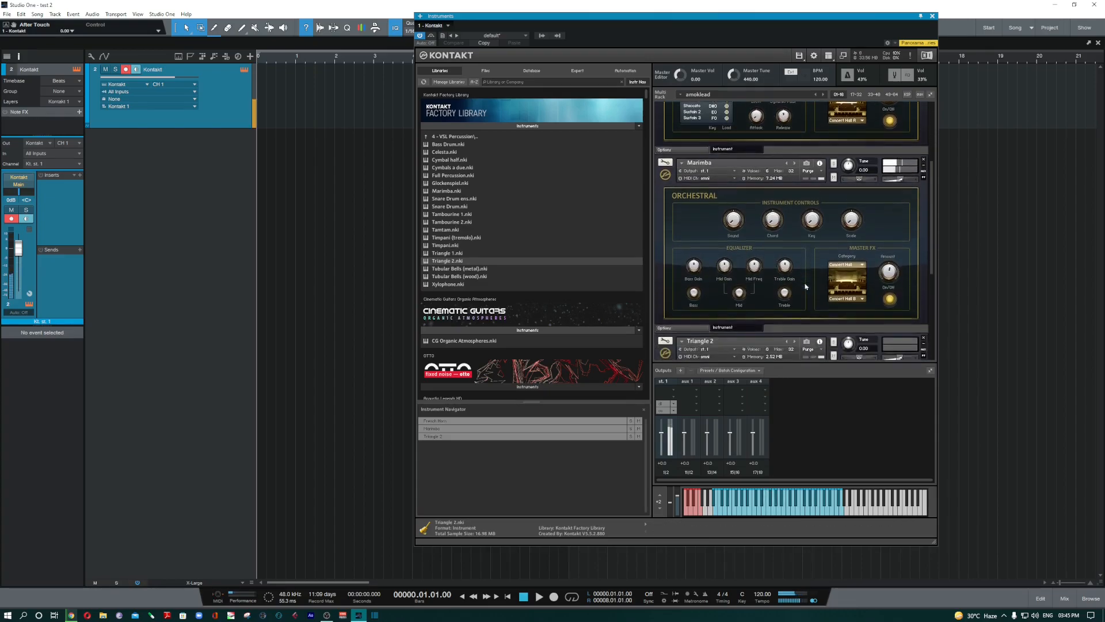
scroll(806, 286, "down", 1)
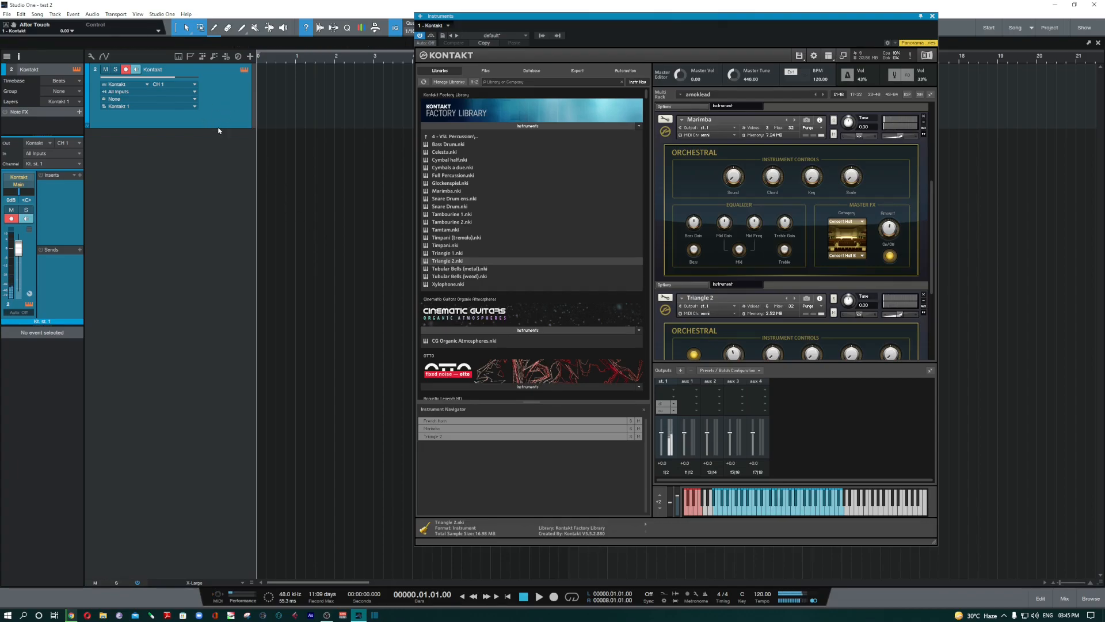
key("F3")
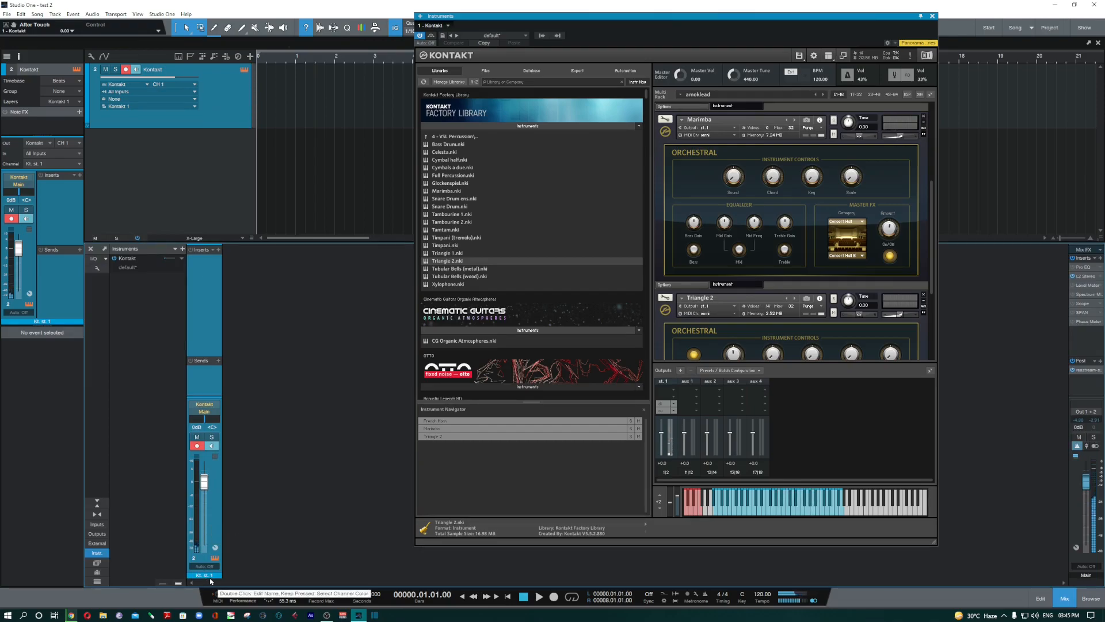
- Add two new stereo output channels assigned to host output Kt. st. 1 [2]
left_click(680, 372)
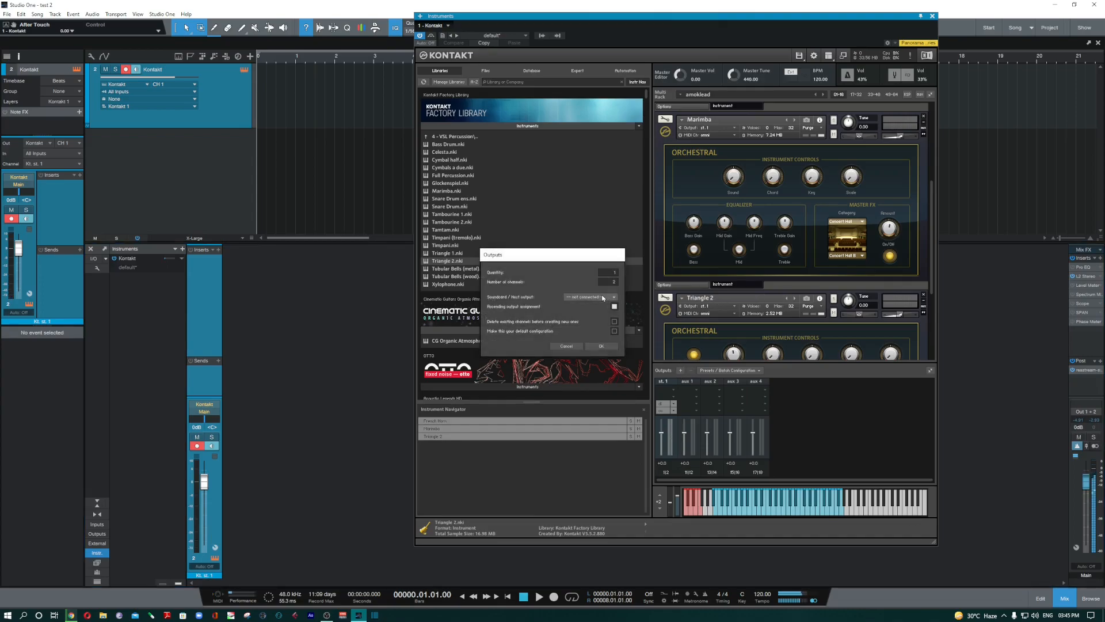
left_click(600, 298)
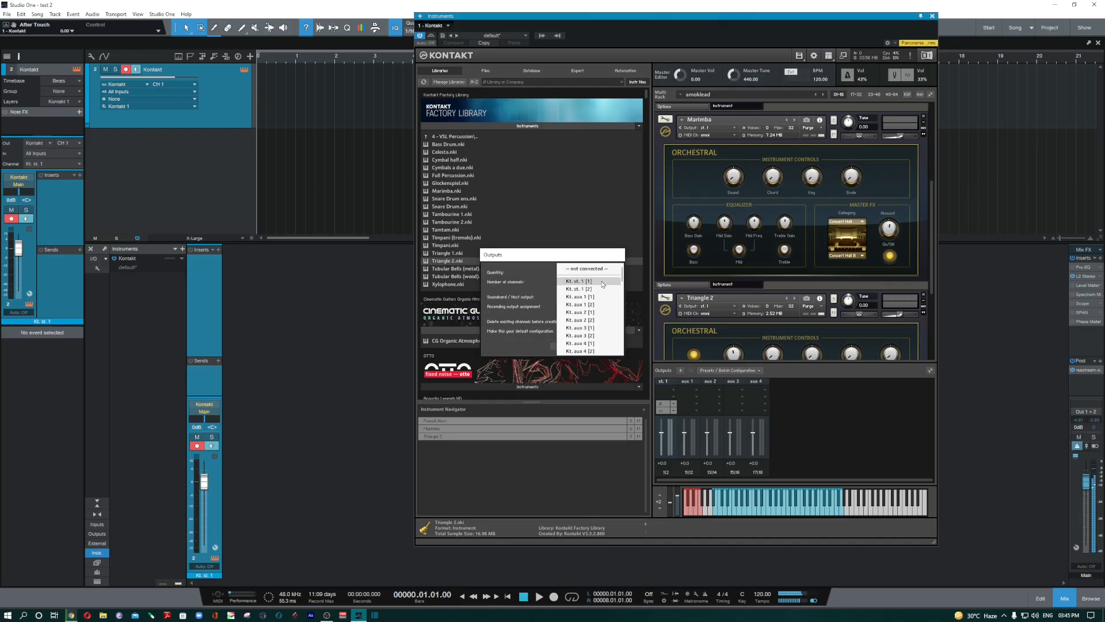
left_click(599, 289)
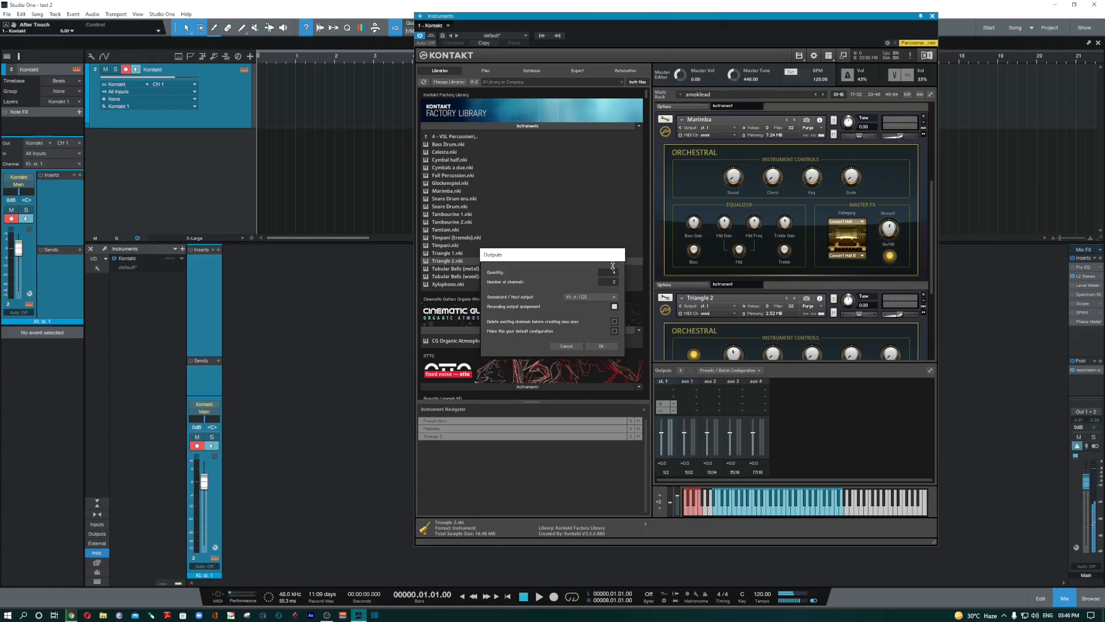
type("2")
left_click(606, 347)
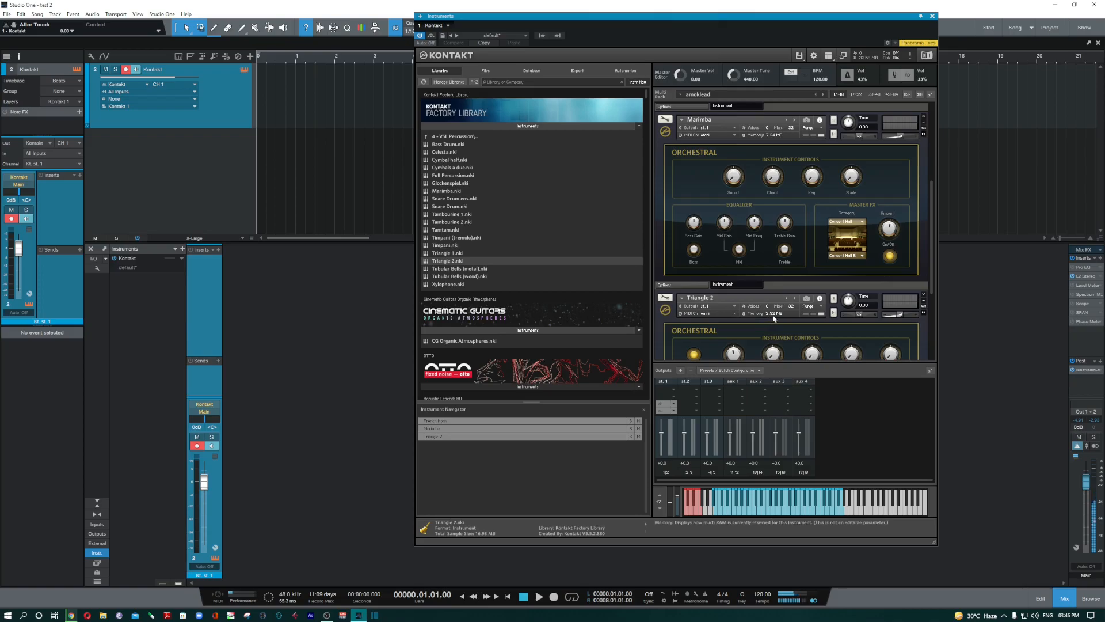
- Route Triangle 2's output to st.2
scroll(808, 201, "down", 1)
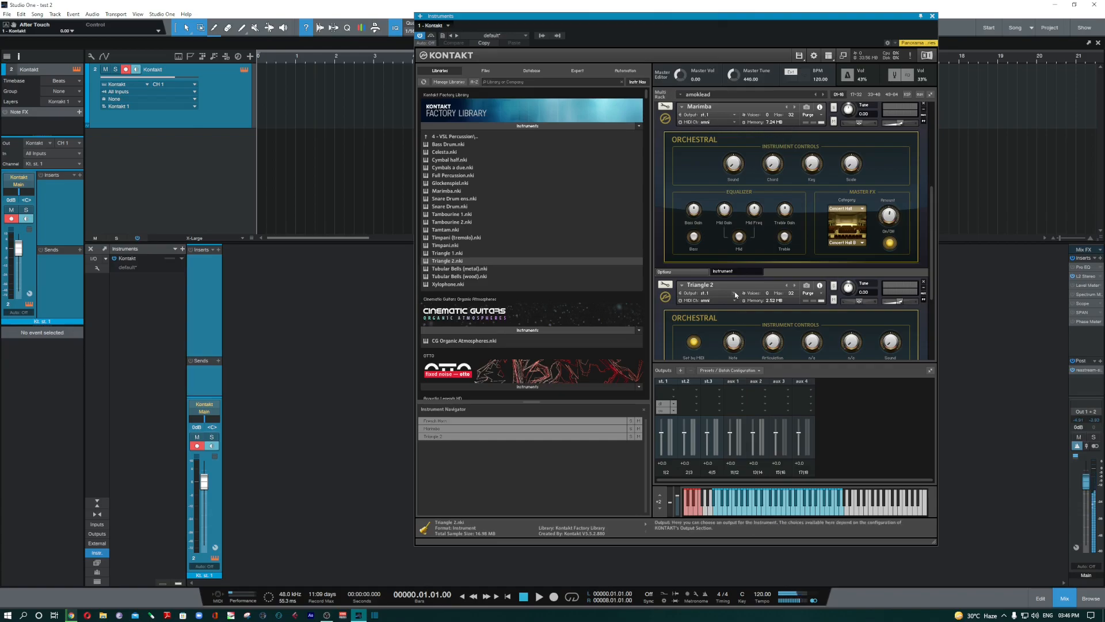
left_click(716, 293)
left_click(738, 320)
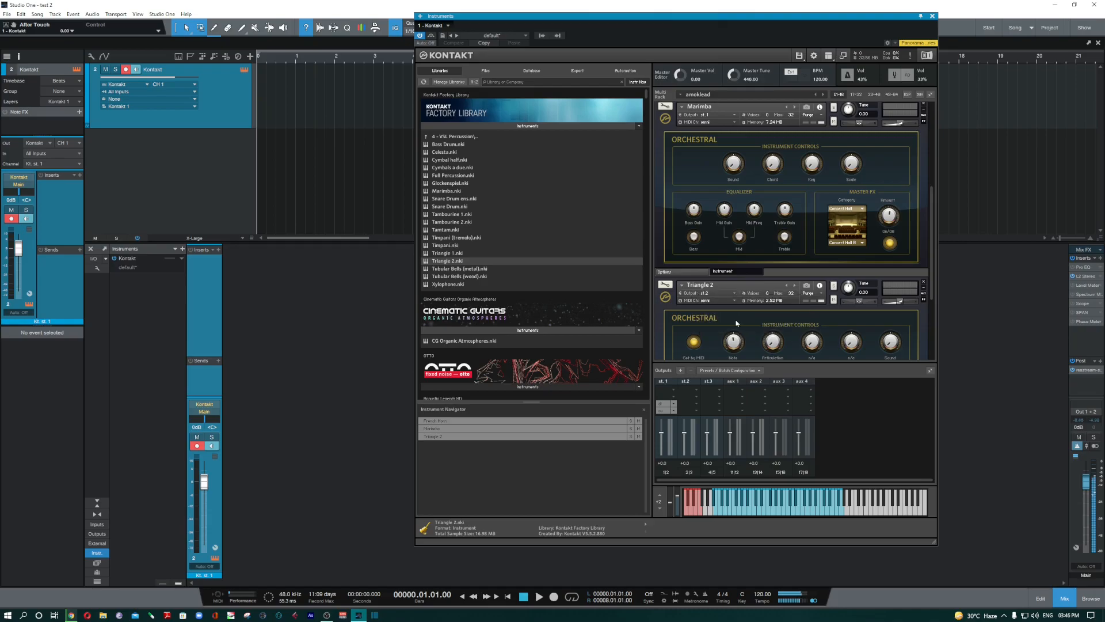
- Drag Xylophone.nki into the rack and route its output to st.3
scroll(737, 316, "down", 4)
scroll(738, 314, "down", 2)
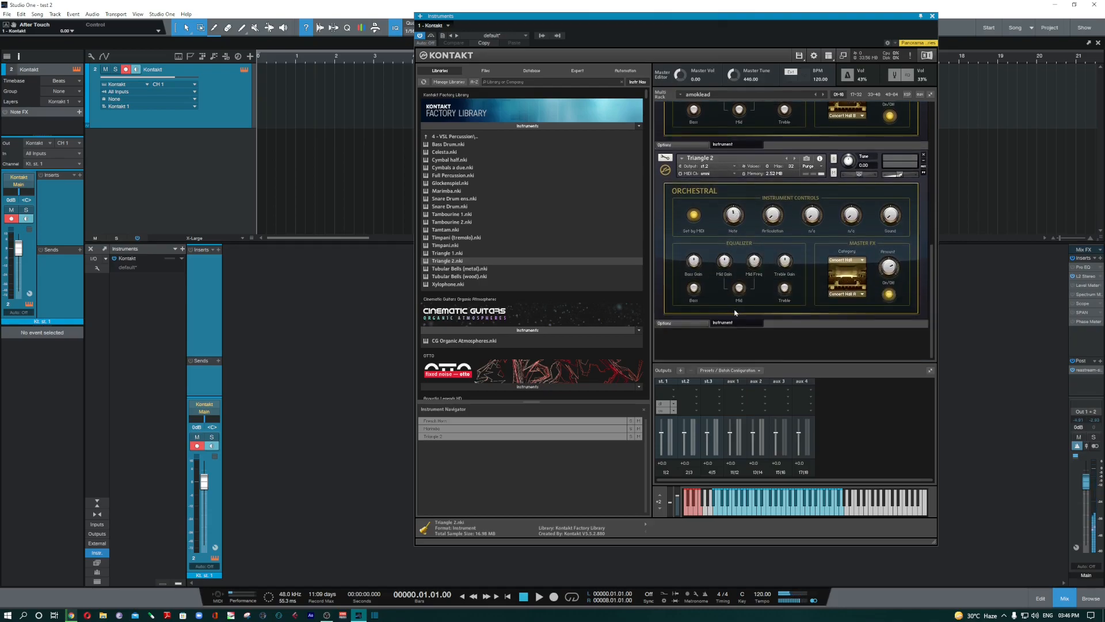
left_click_drag(565, 288, 755, 345)
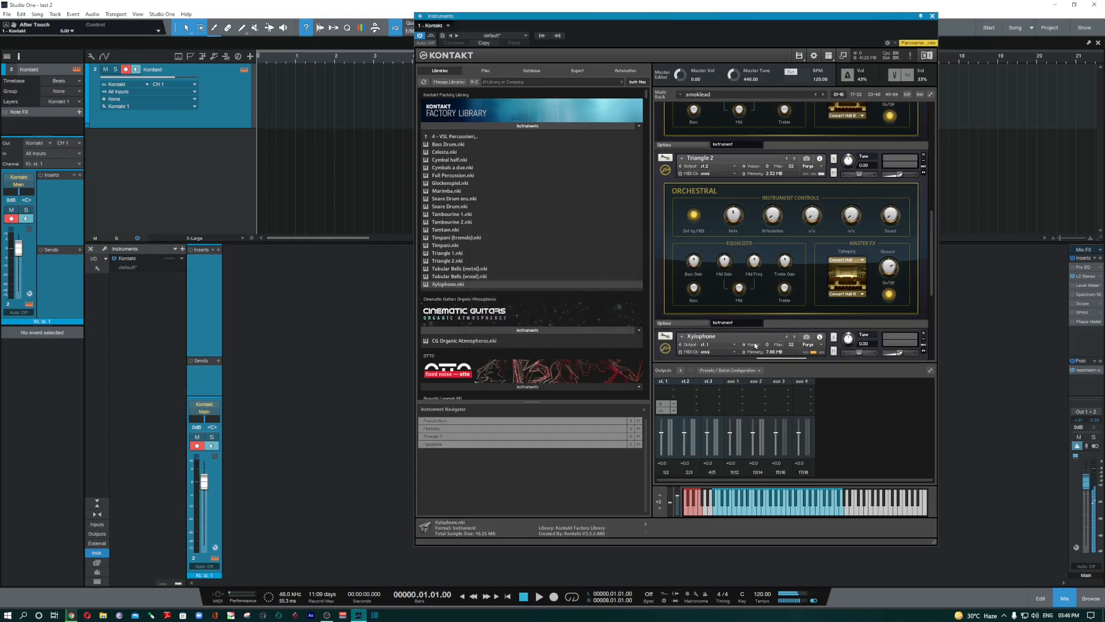
left_click(734, 344)
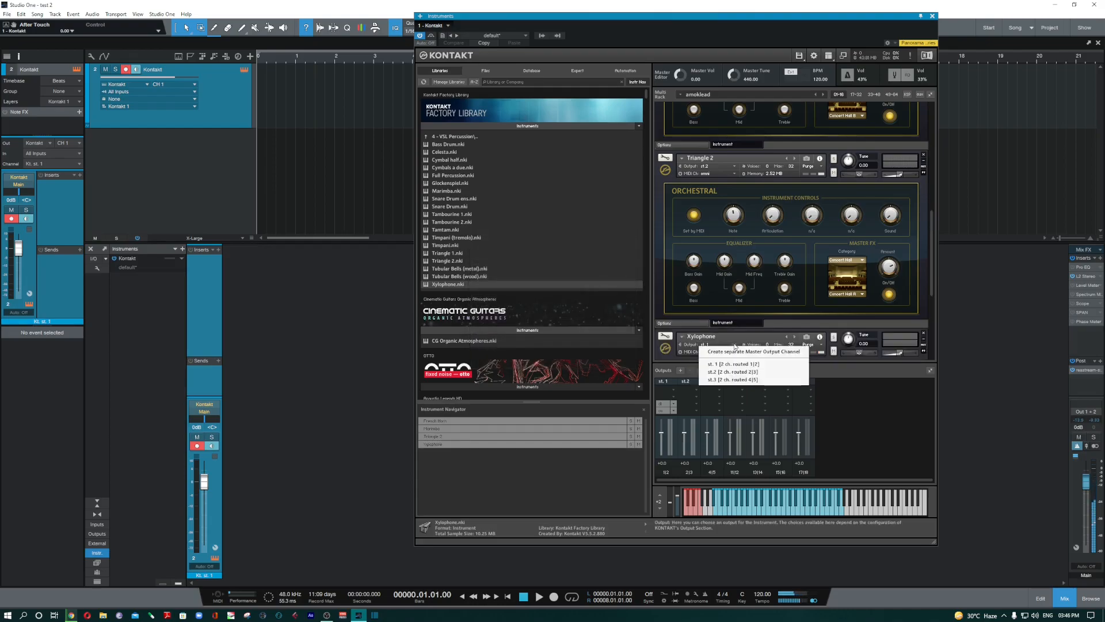
left_click(735, 380)
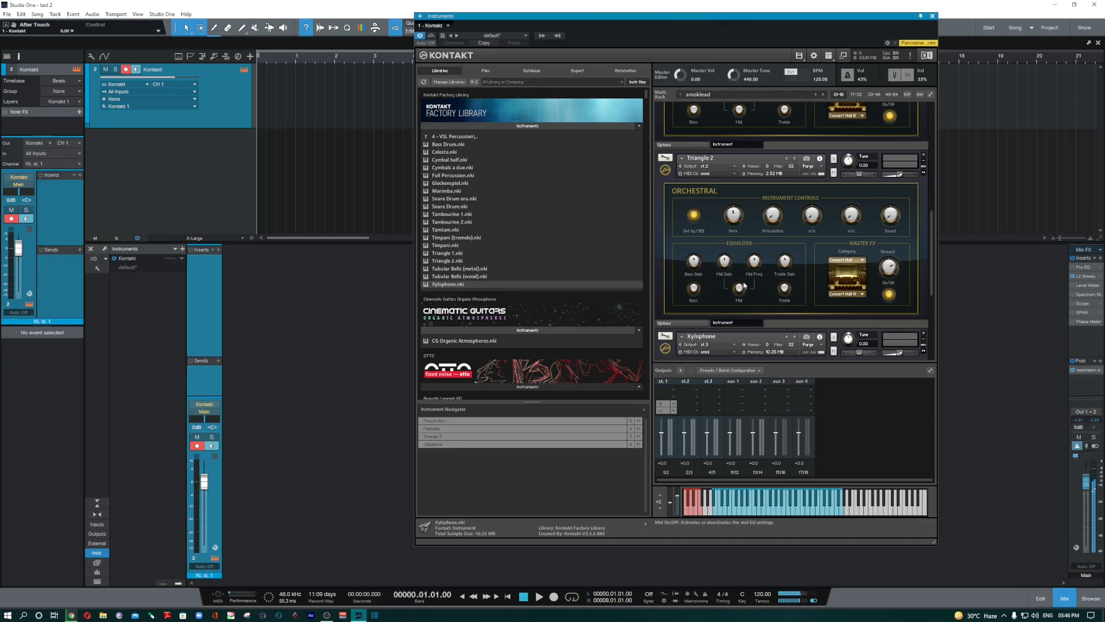
scroll(744, 284, "down", 3)
scroll(744, 283, "down", 2)
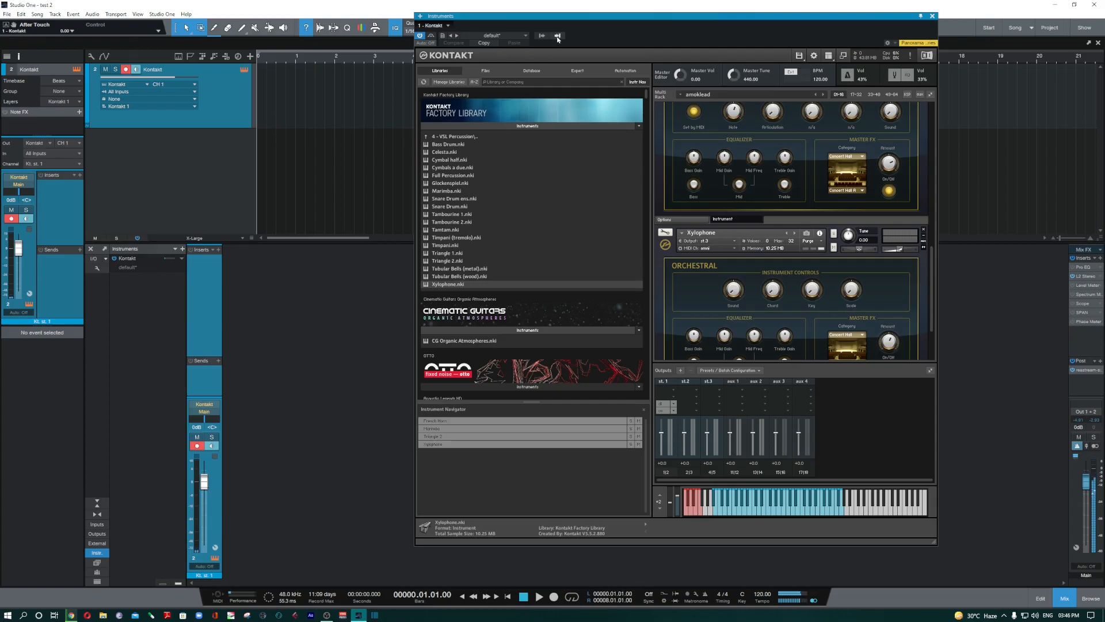
- Enable Kontakt's Kt. aux 1 and aux 2 outputs, then open the st.2 output channel configuration
left_click(558, 36)
left_click(542, 39)
left_click(541, 39)
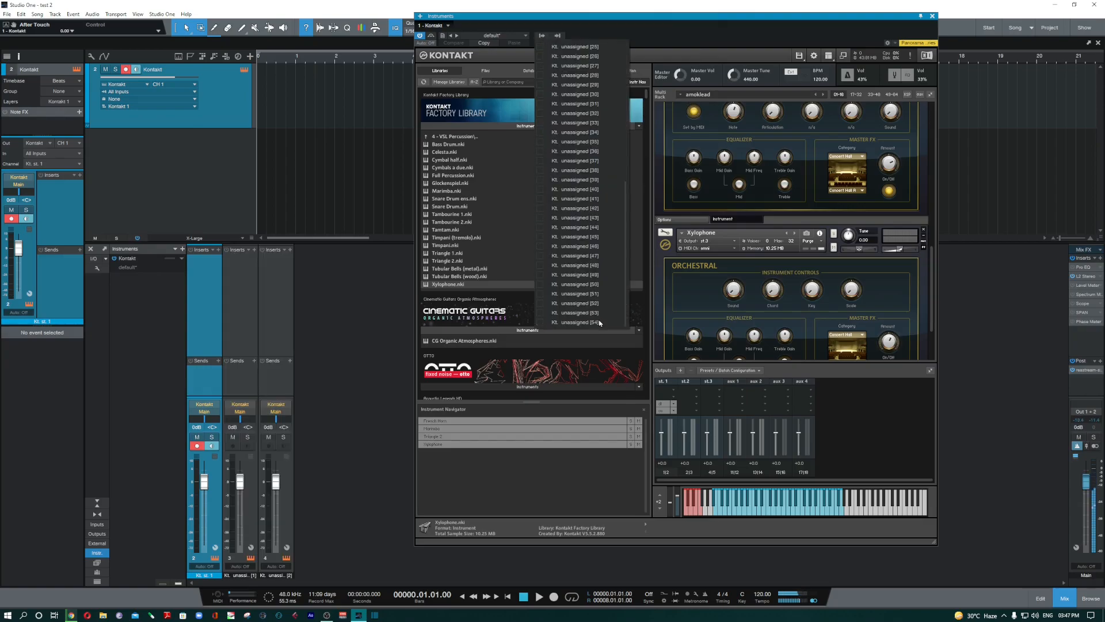
scroll(599, 317, "up", 3)
scroll(598, 295, "down", 2)
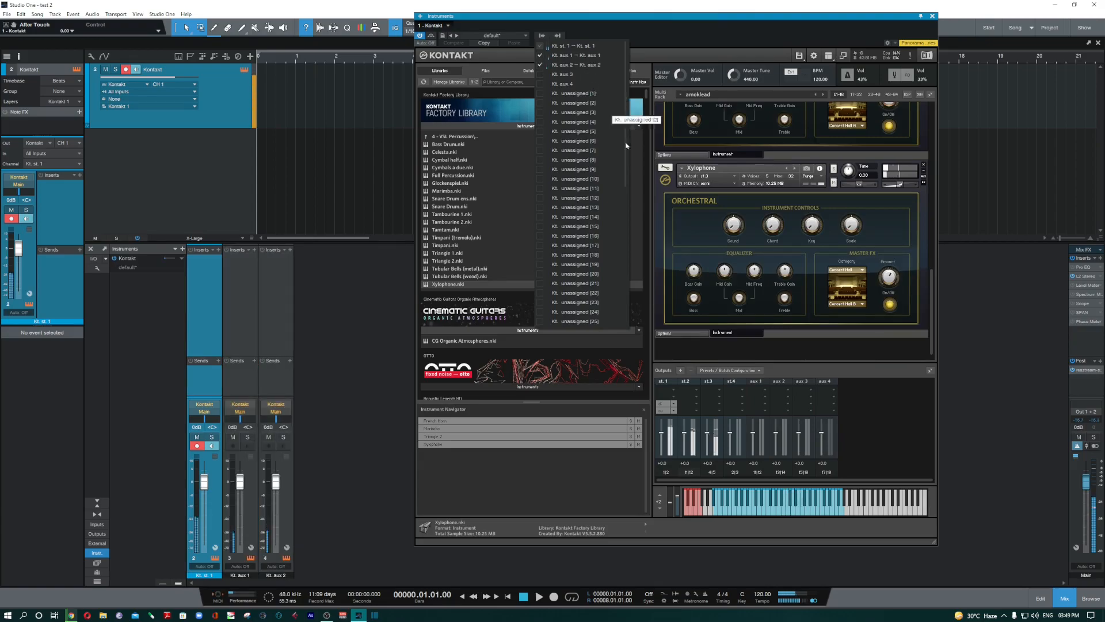
left_click(690, 476)
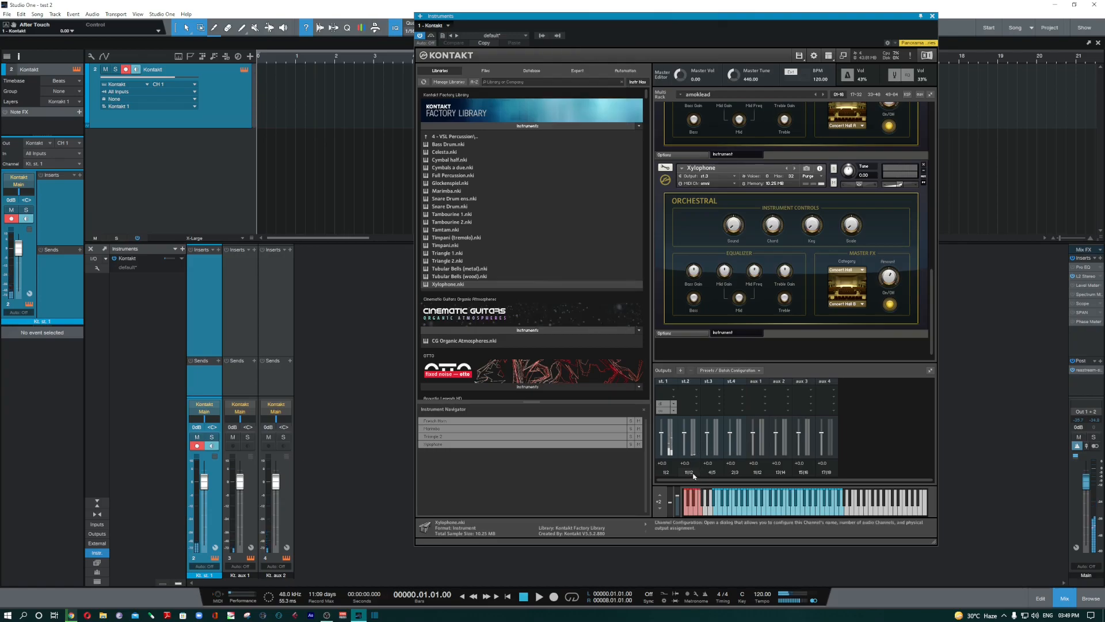
left_click(691, 476)
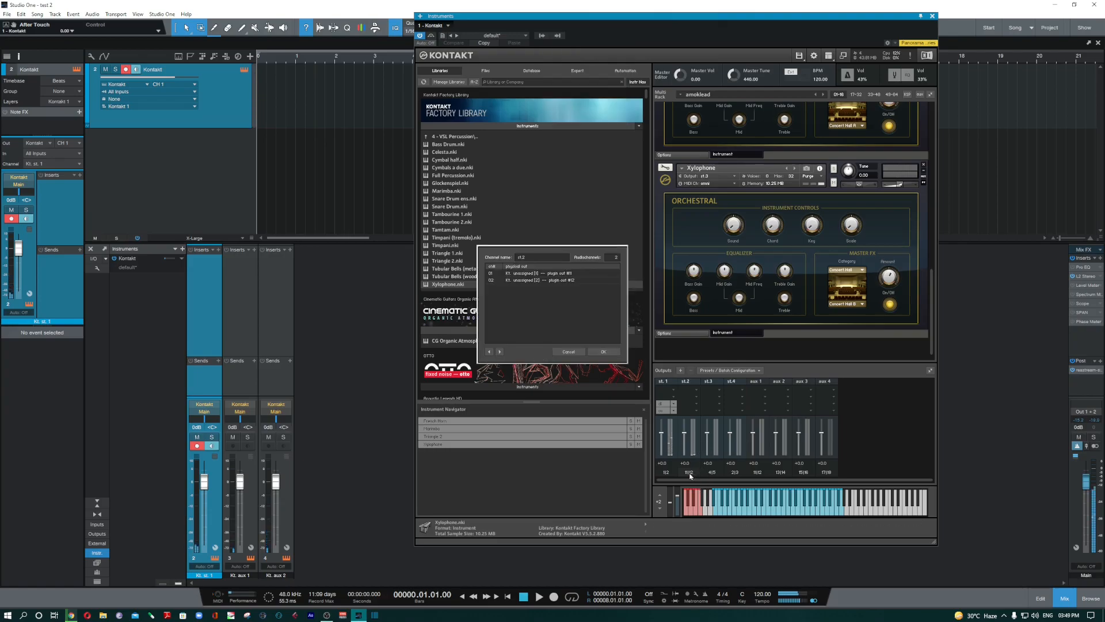
- Map st.2's rows 01/02 to Kt. aux 1 [1] and [2] and confirm
left_click(562, 276)
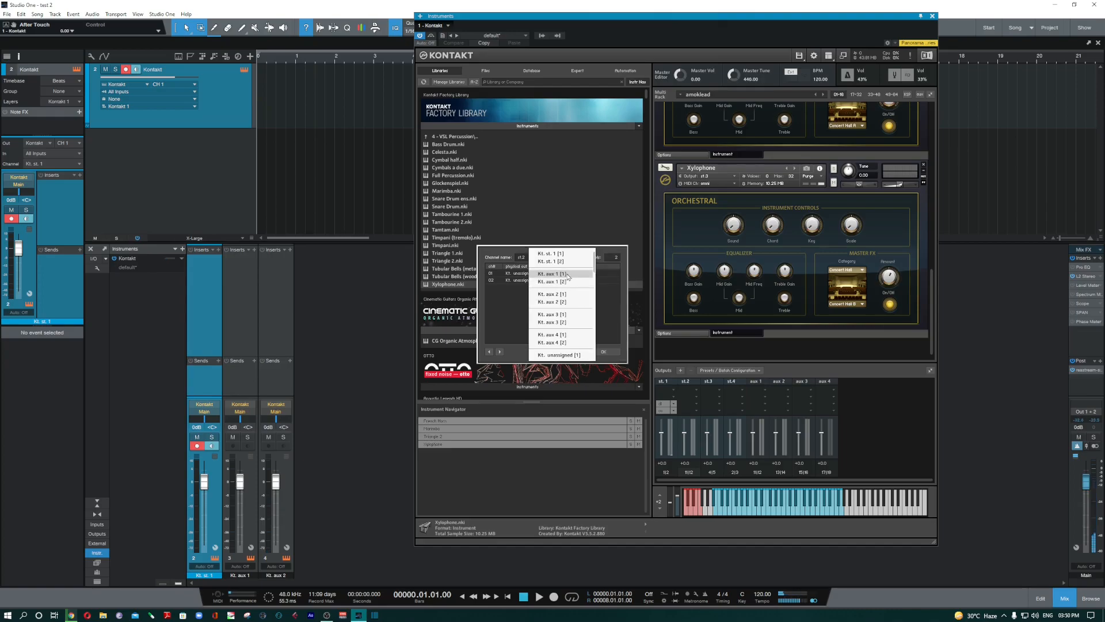
left_click(567, 275)
left_click(556, 284)
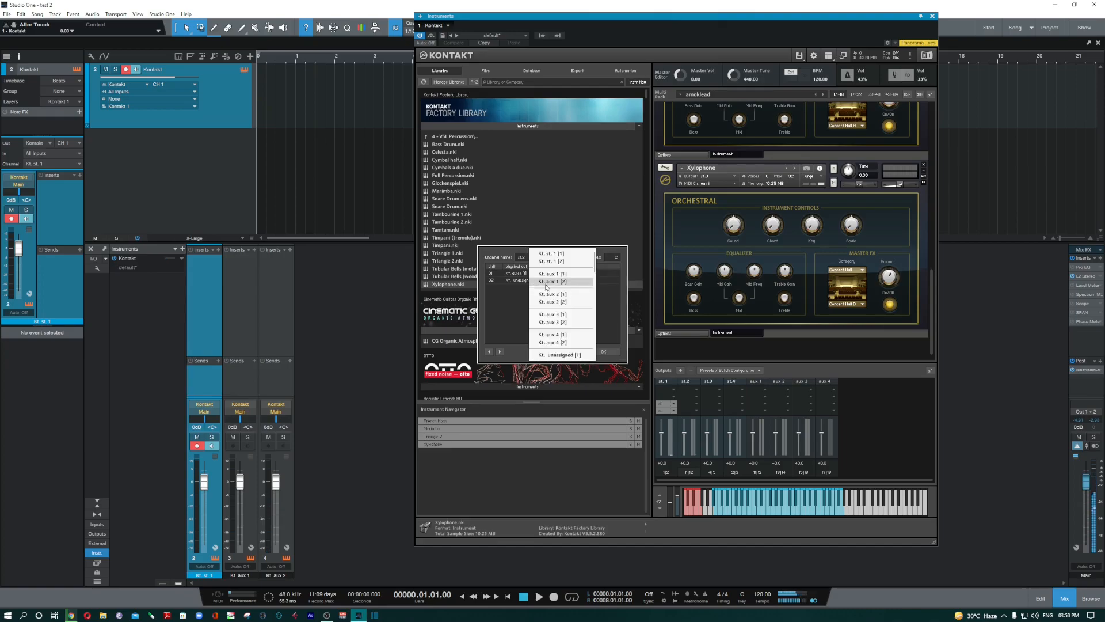
left_click(547, 285)
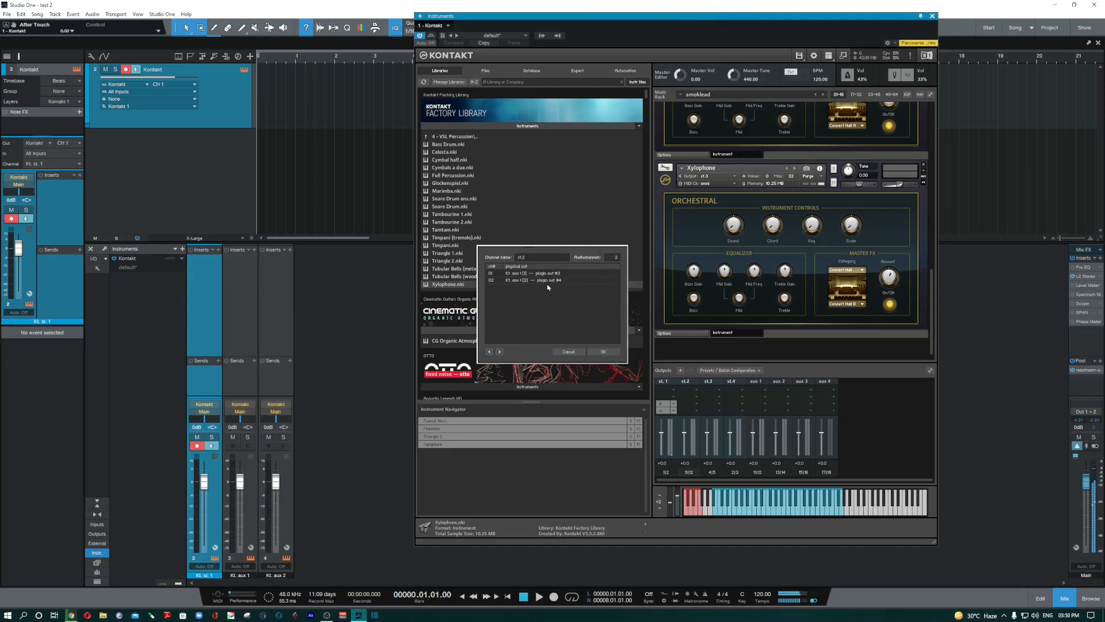
left_click(604, 351)
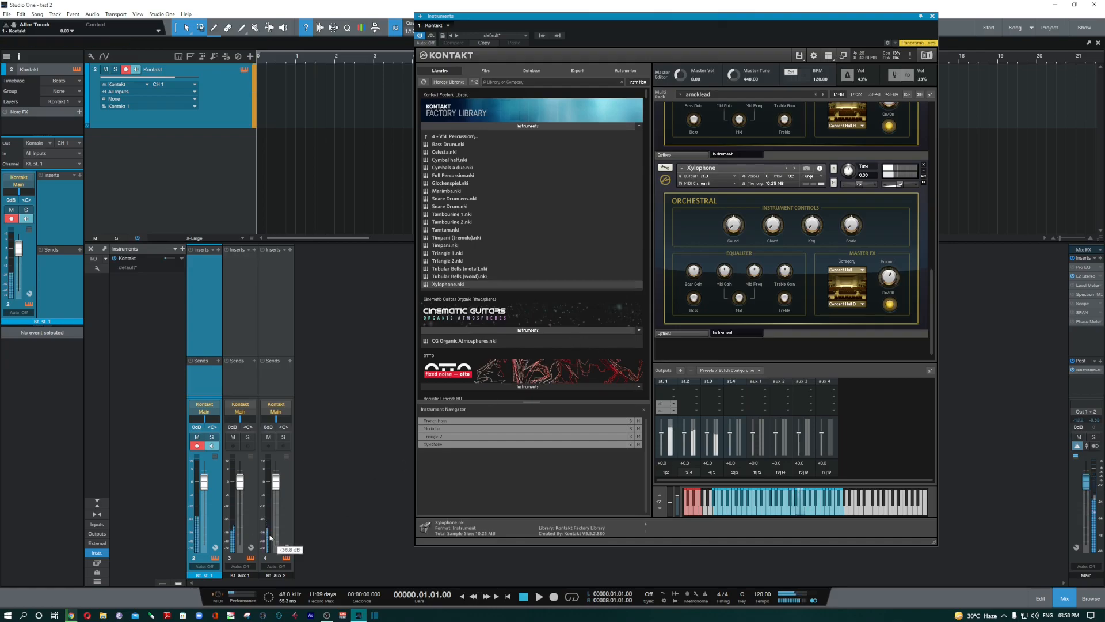
- Open st.3's configuration and map rows 01/02 to Kt. aux 2 [1] and [2]
left_click(718, 475)
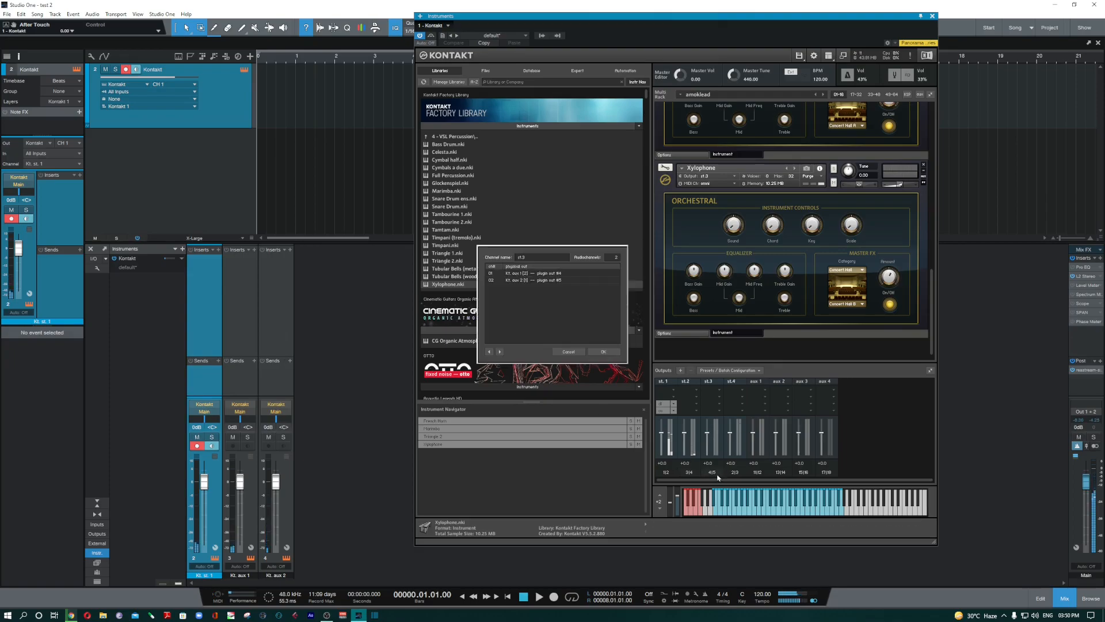
left_click(567, 277)
left_click(595, 294)
left_click(541, 280)
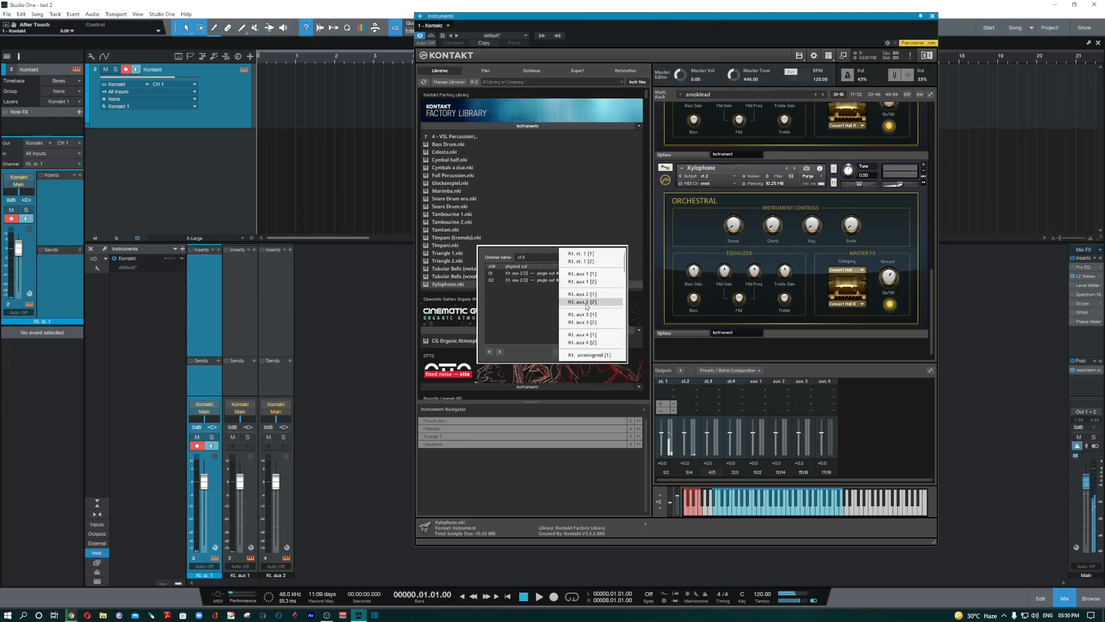
left_click(587, 303)
- Confirm the st.3 routing, then briefly solo Kt. aux 2, aux 1 and st. 1 in turn
left_click(604, 352)
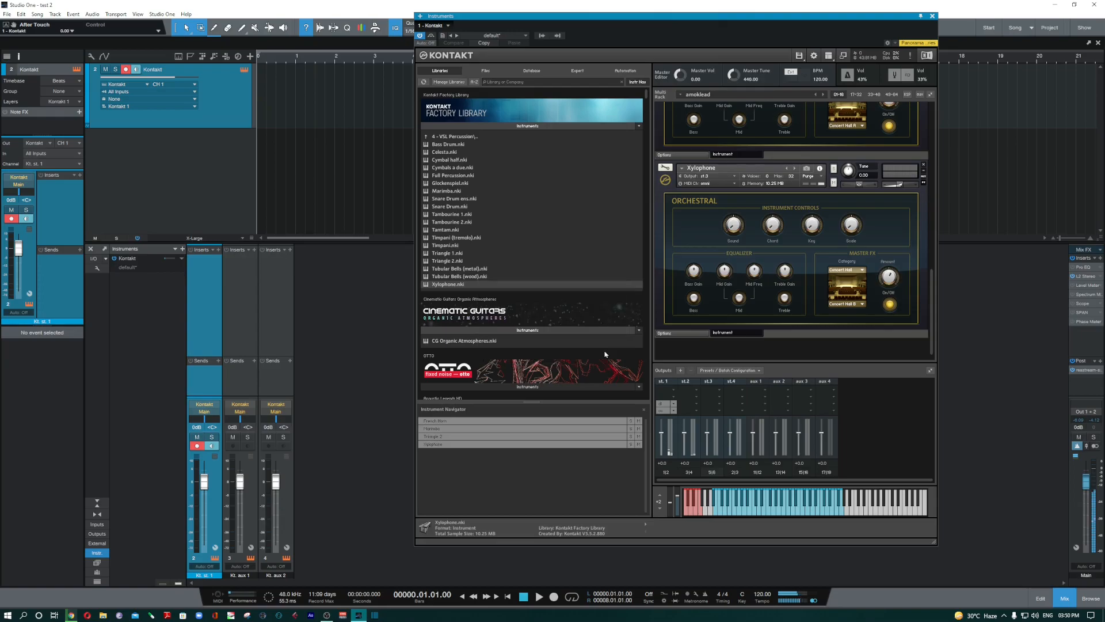
left_click(284, 437)
left_click(284, 438)
left_click(248, 437)
left_click(249, 438)
left_click(212, 437)
left_click(217, 438)
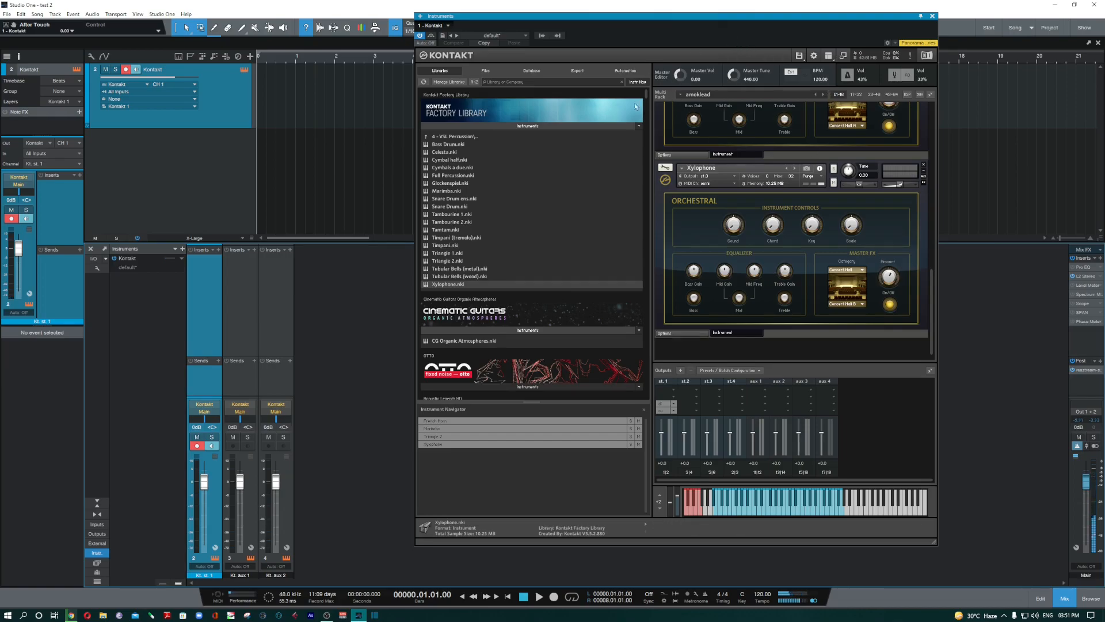
- Store the current multi and routing as Kontakt's default preset
left_click(443, 36)
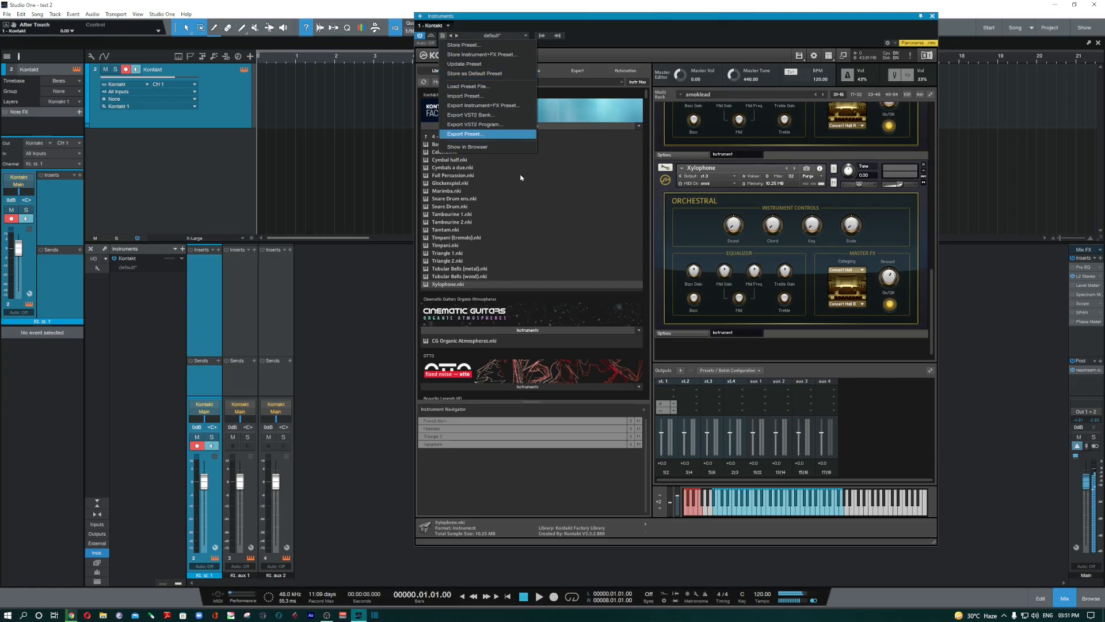
left_click(504, 73)
left_click(705, 279)
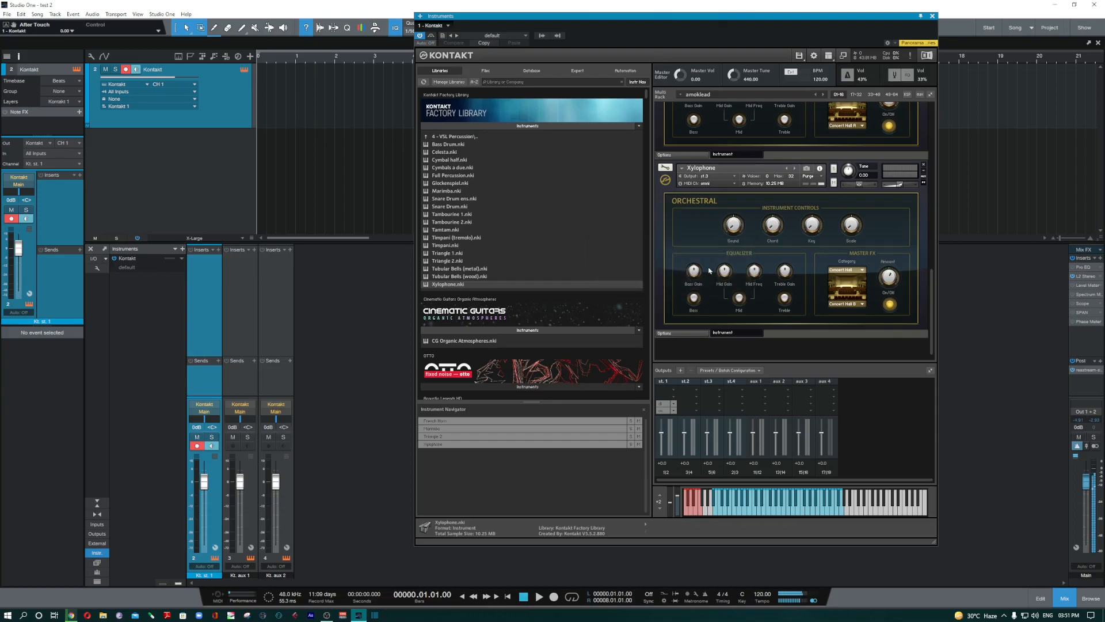
- Remove Xylophone, Triangle 2 and Marimba from the multi
scroll(834, 314, "up", 5)
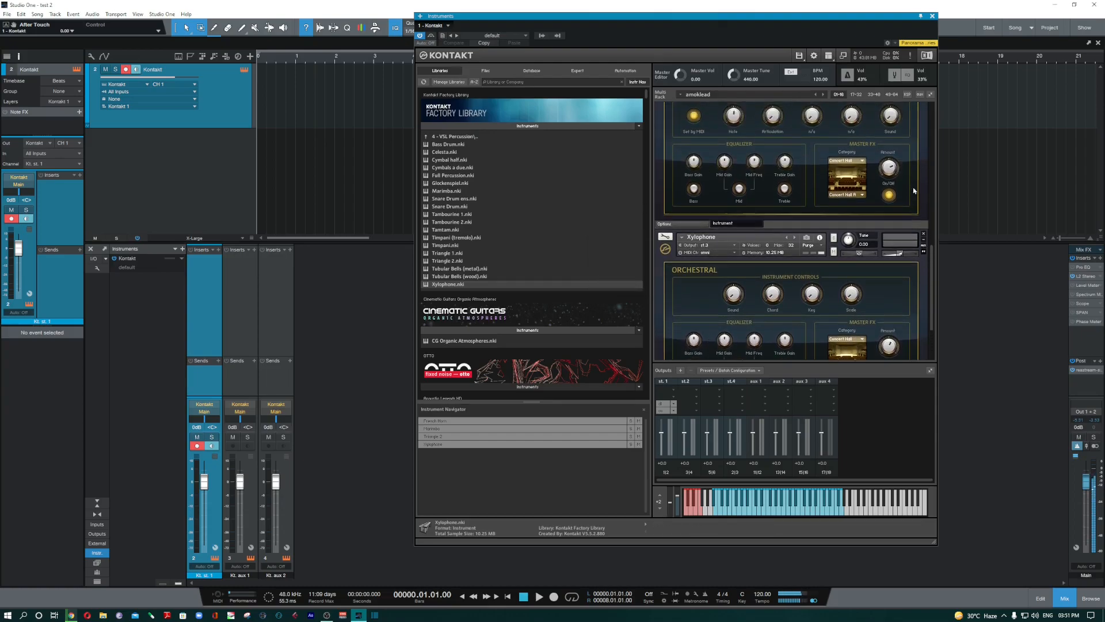
left_click(924, 242)
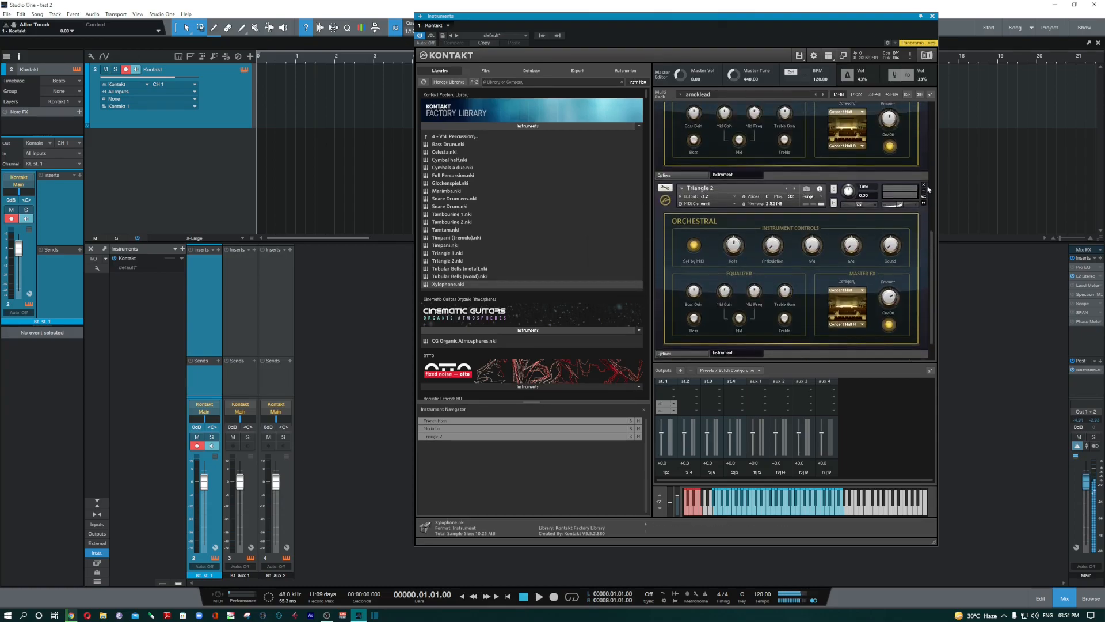
left_click(924, 186)
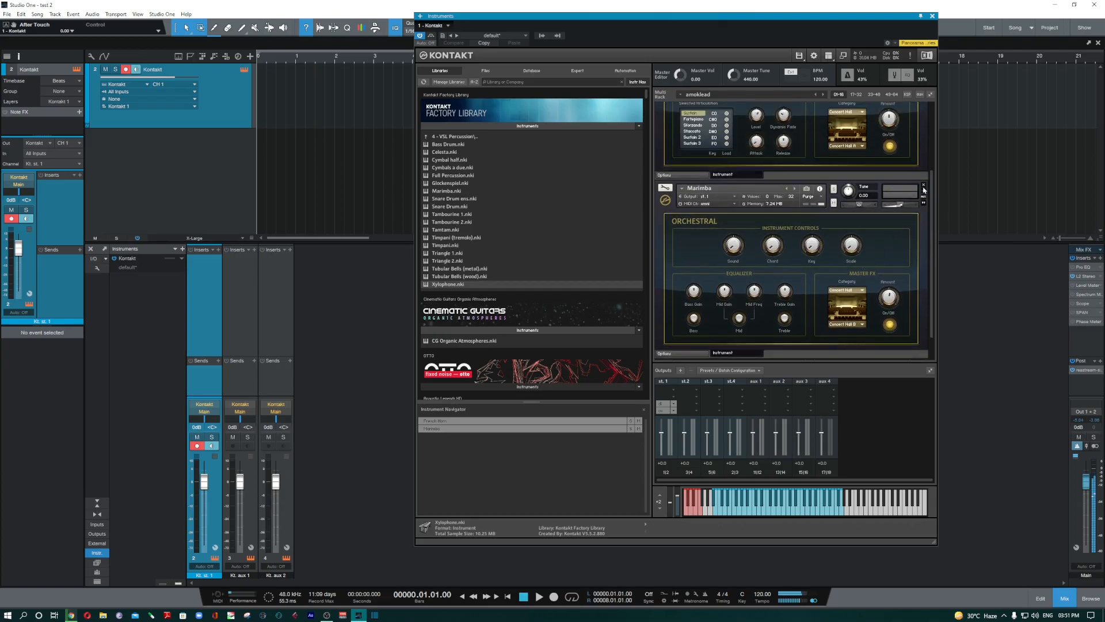
left_click(924, 185)
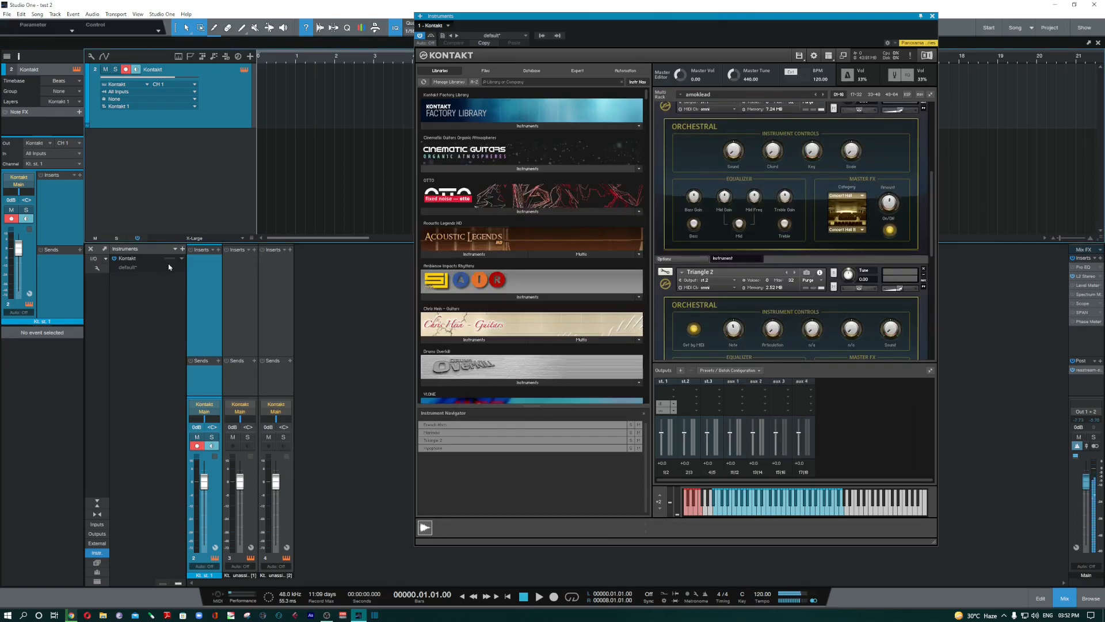
- Remove the Kontakt instrument and reinsert it from Native Instruments GmbH onto the track
left_click(183, 259)
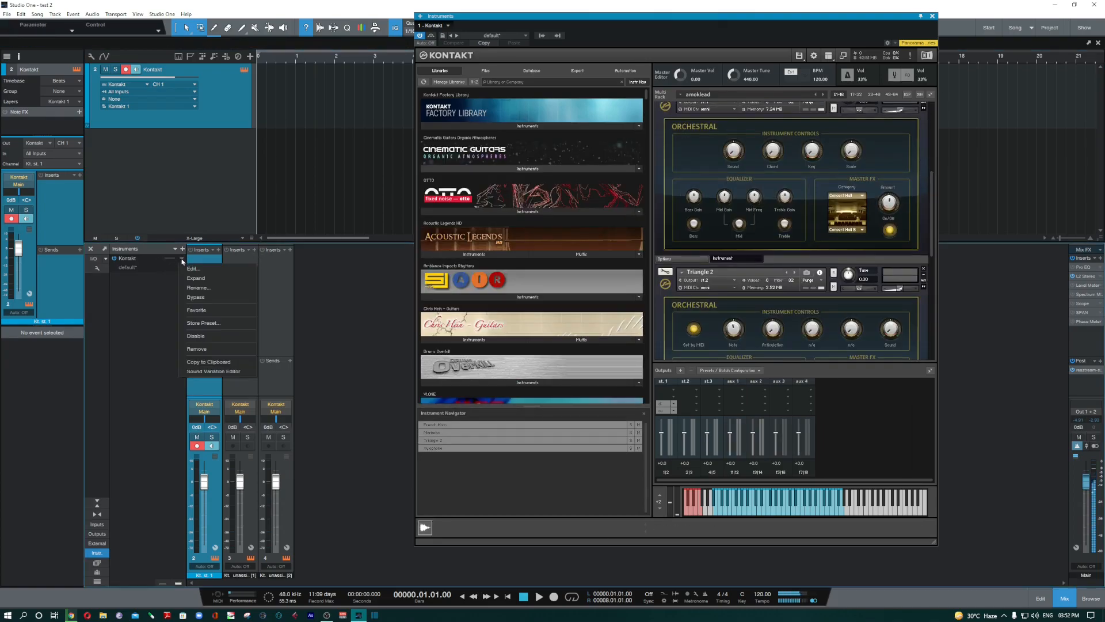
left_click(203, 348)
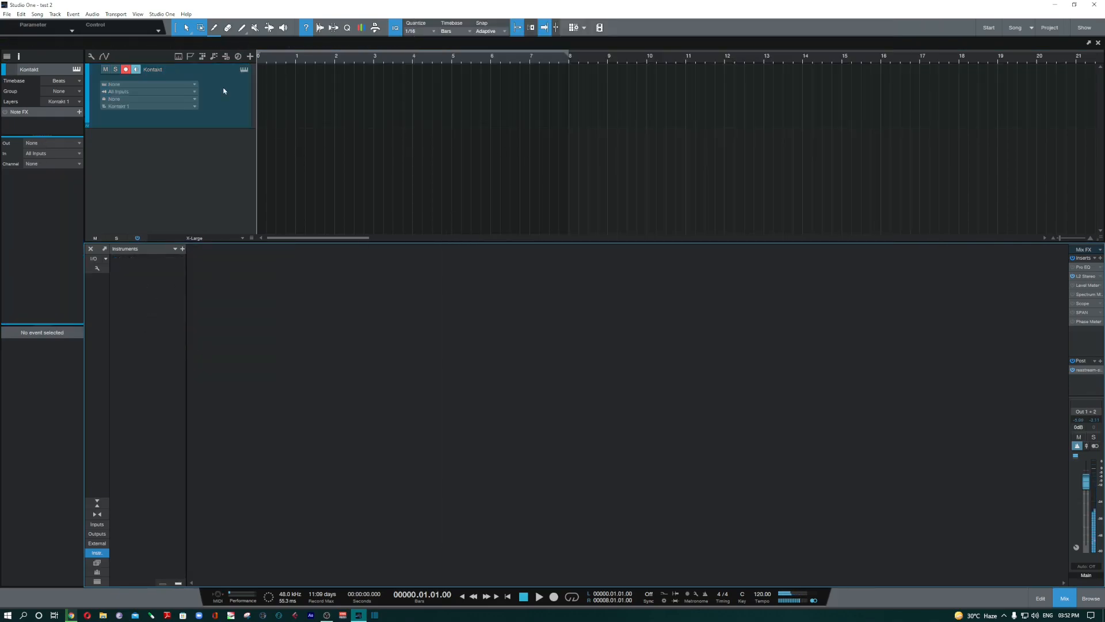
left_click(1091, 598)
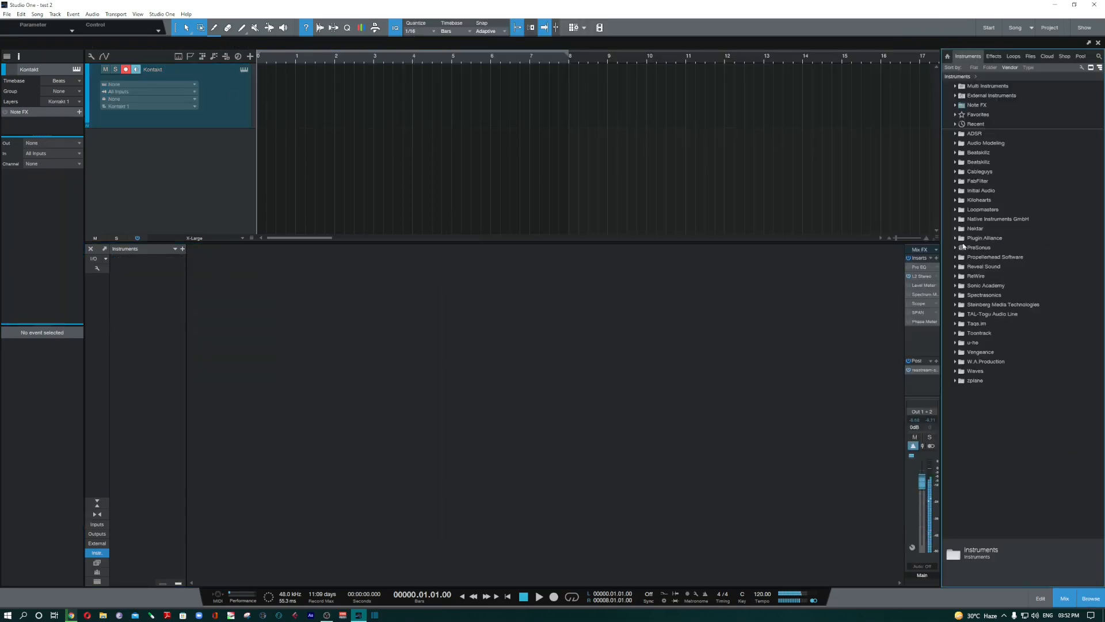
left_click(1006, 224)
left_click_drag(979, 228, 359, 79)
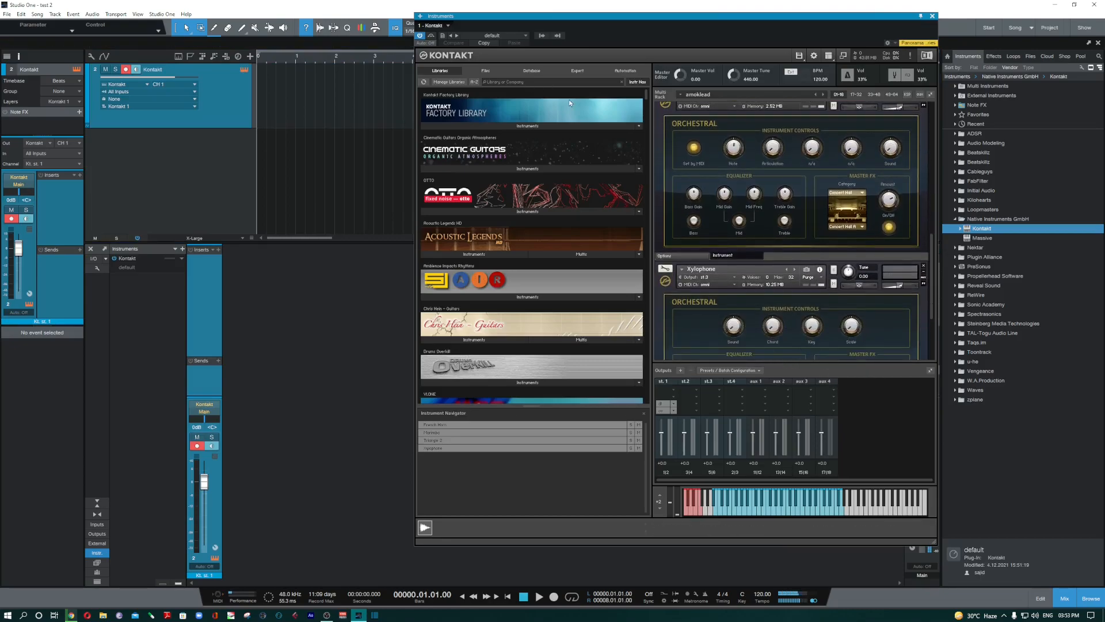
- Activate Kontakt's Kt. aux 1 and Kt. aux 2 outputs
left_click(540, 36)
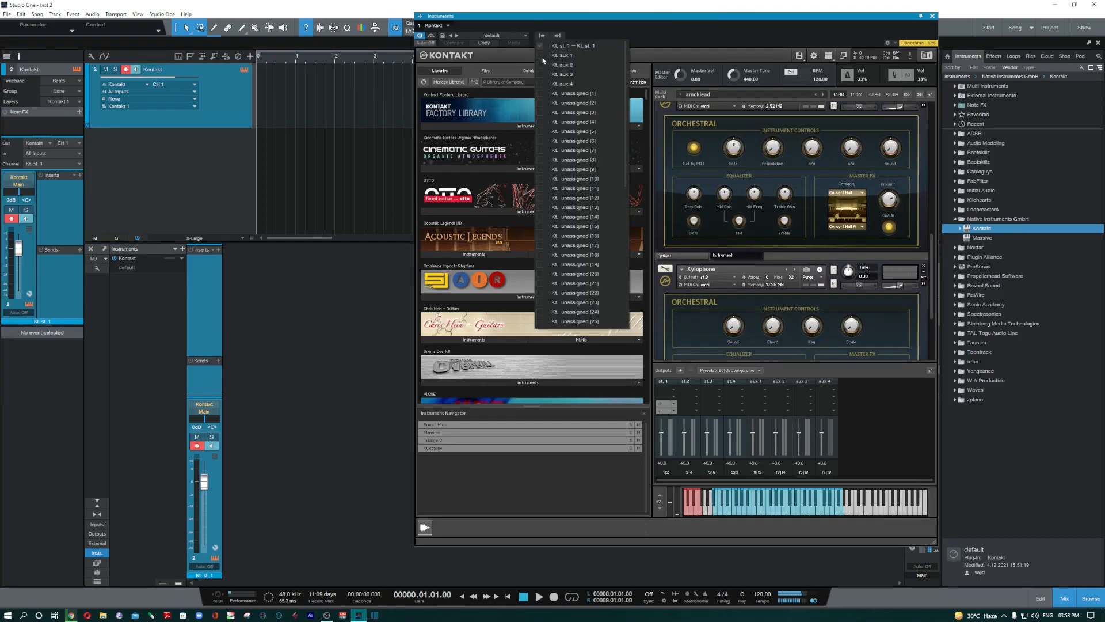
left_click(543, 56)
left_click(541, 64)
left_click(692, 33)
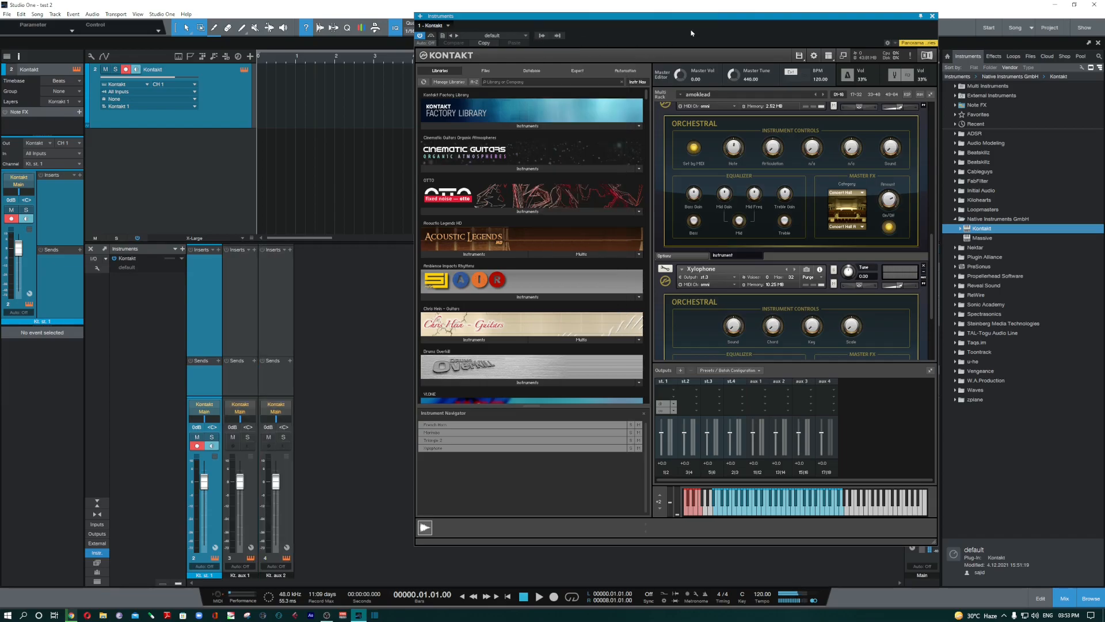
scroll(753, 209, "up", 3)
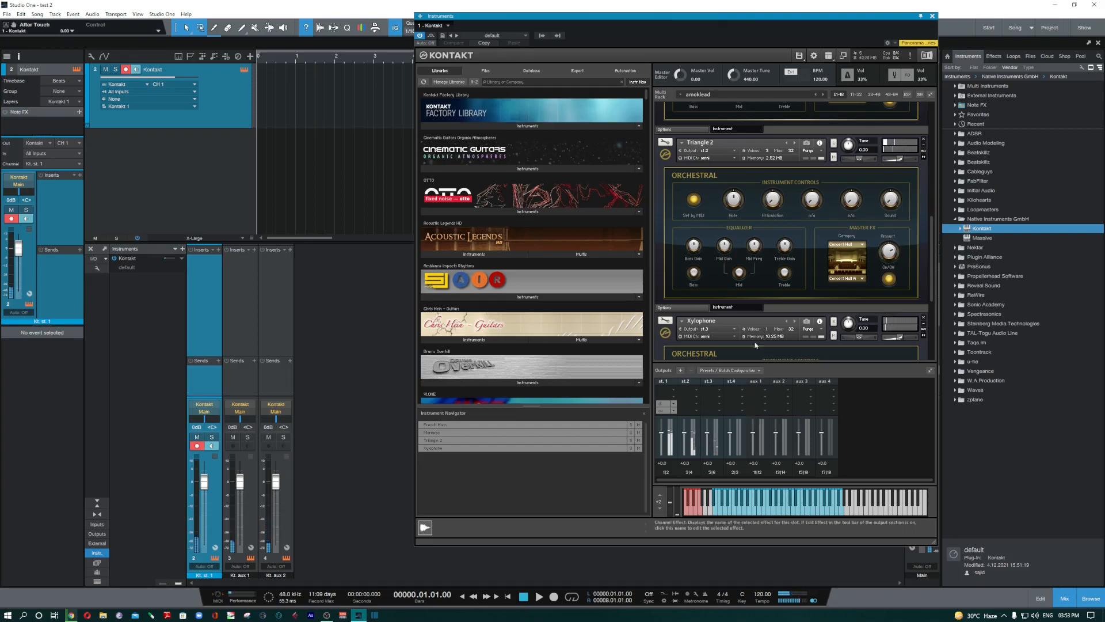
scroll(913, 203, "up", 4)
scroll(911, 201, "up", 10)
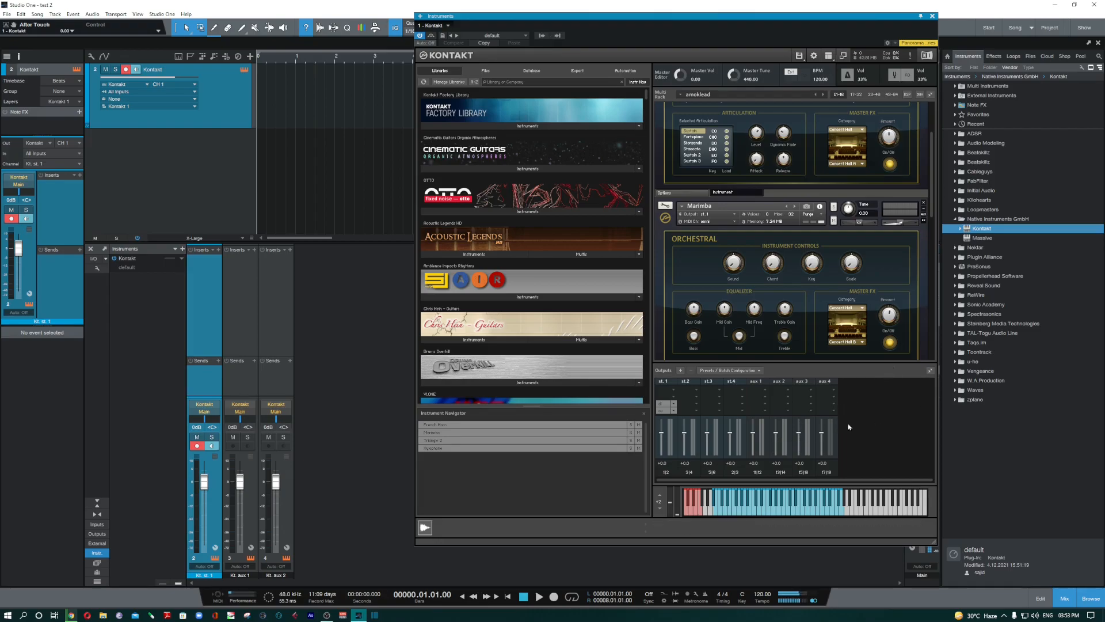
- Look through the add-outputs dialog and the st.2 and st.1 effect lists without changing anything
left_click(680, 371)
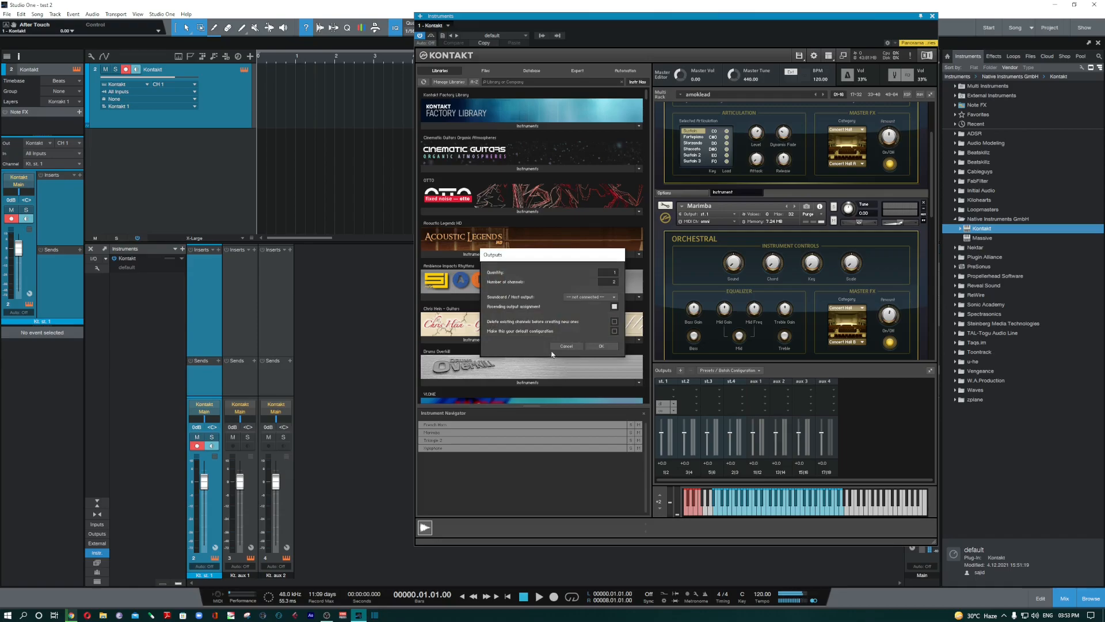
left_click(604, 347)
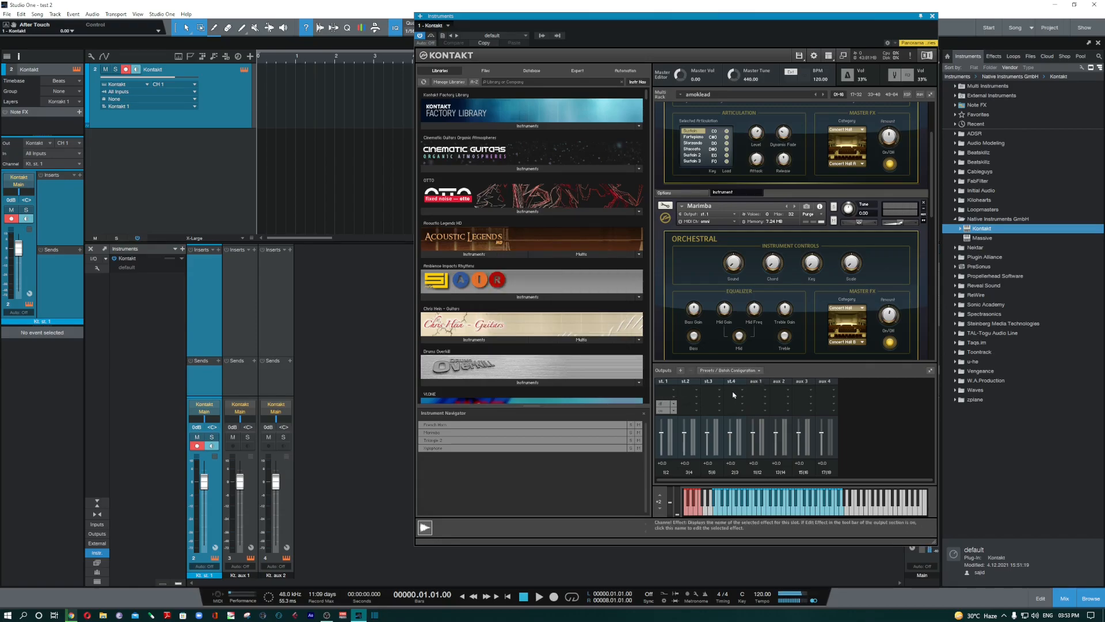
left_click(694, 393)
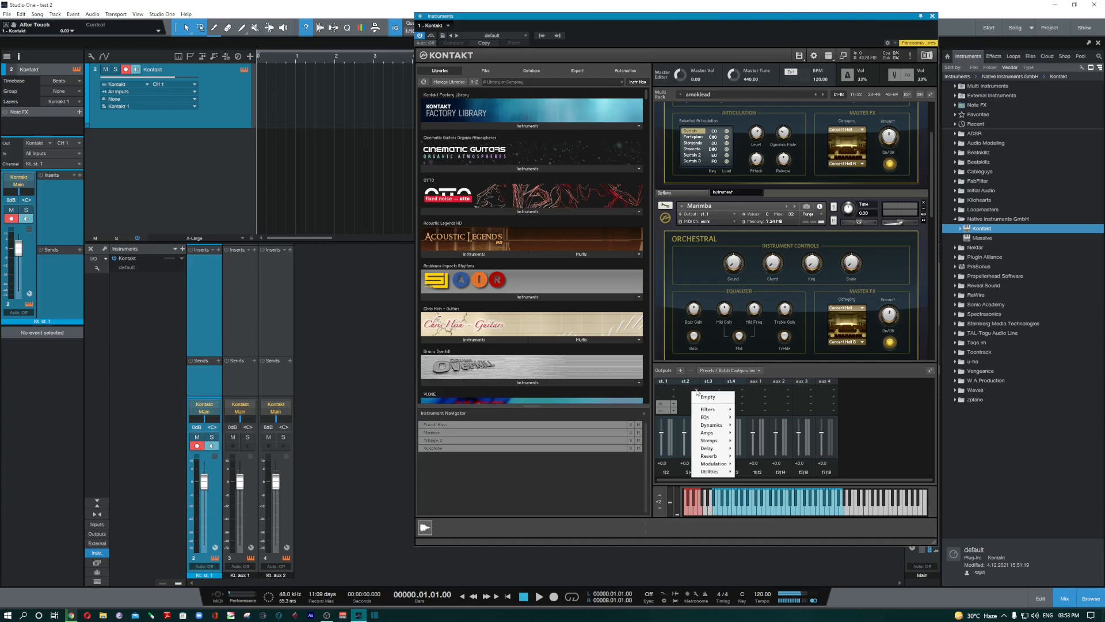
mouse_move(709, 413)
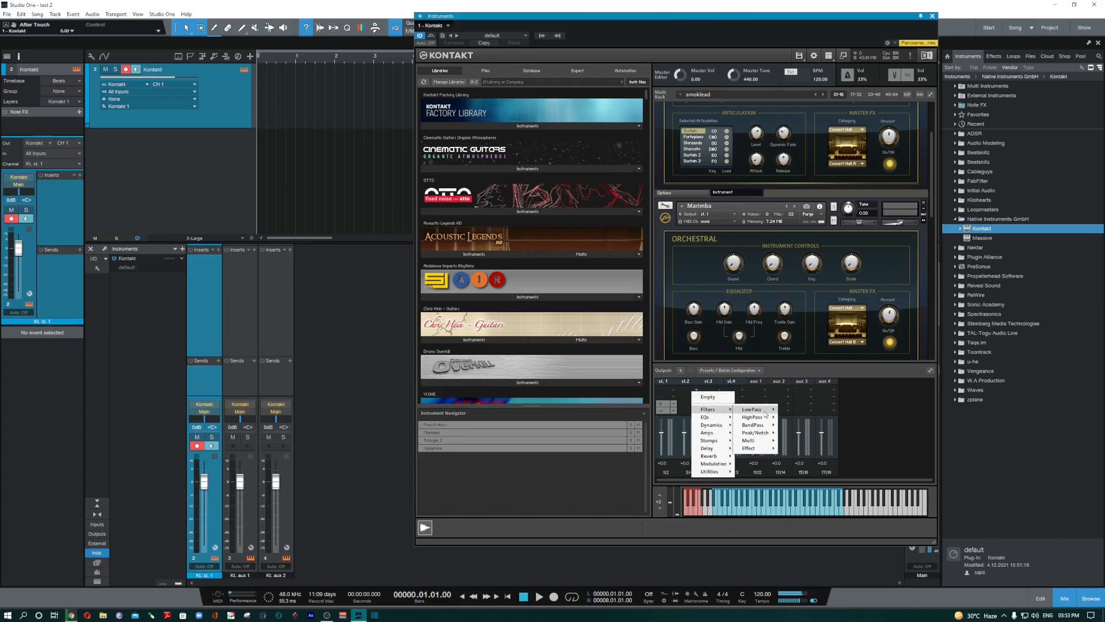
mouse_move(752, 409)
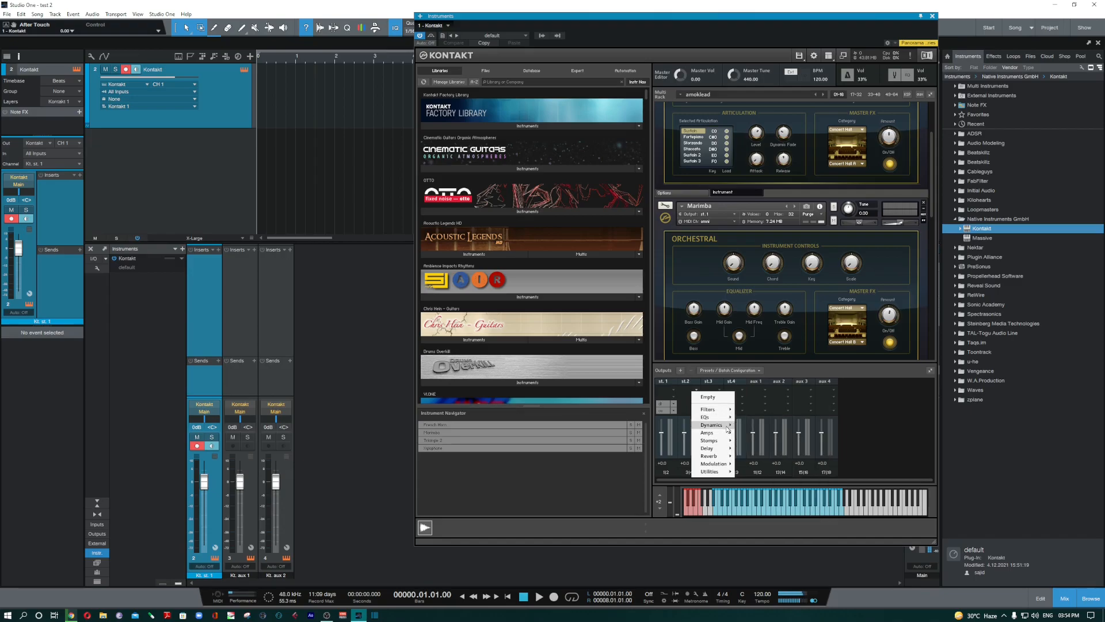
mouse_move(723, 437)
mouse_move(717, 455)
left_click(675, 392)
left_click(916, 409)
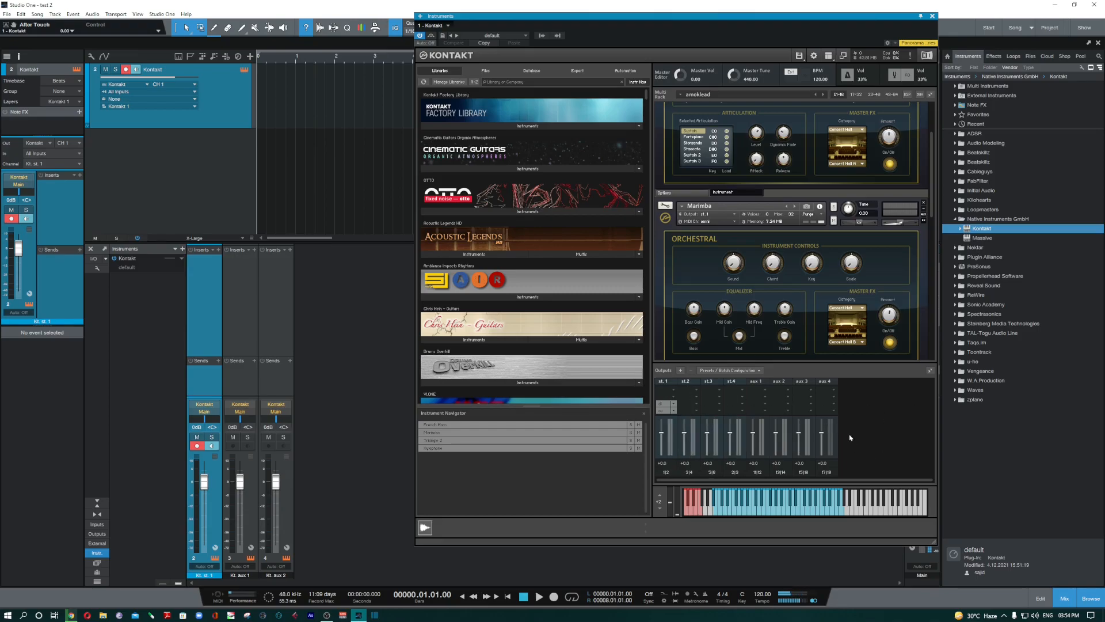
- Insert a Reverb > Convolution effect on the aux 1 output channel
left_click(765, 391)
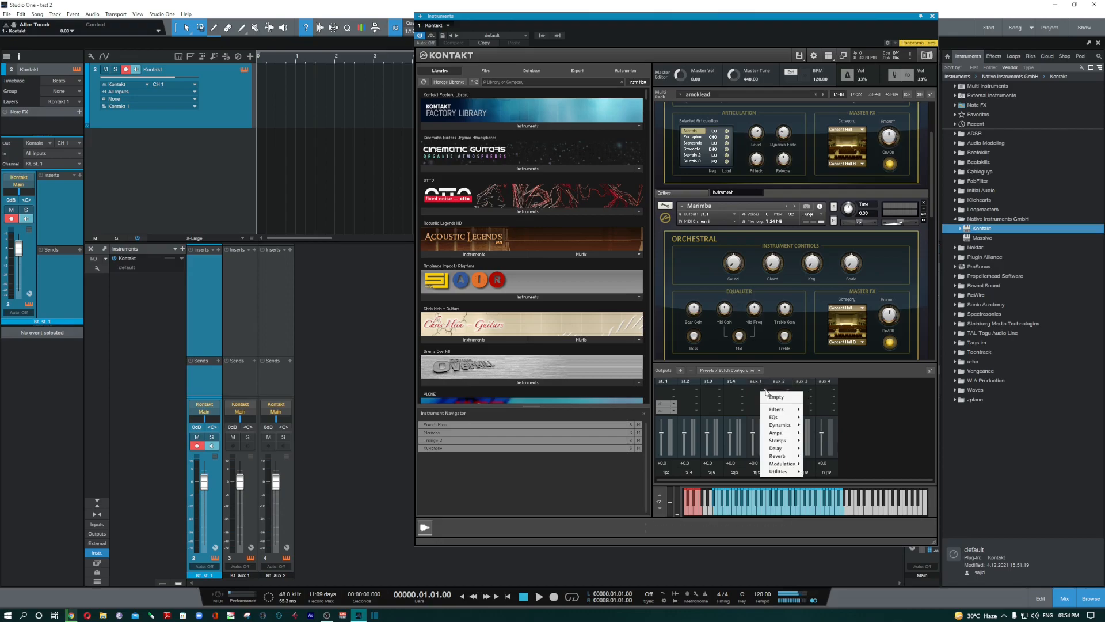
mouse_move(785, 456)
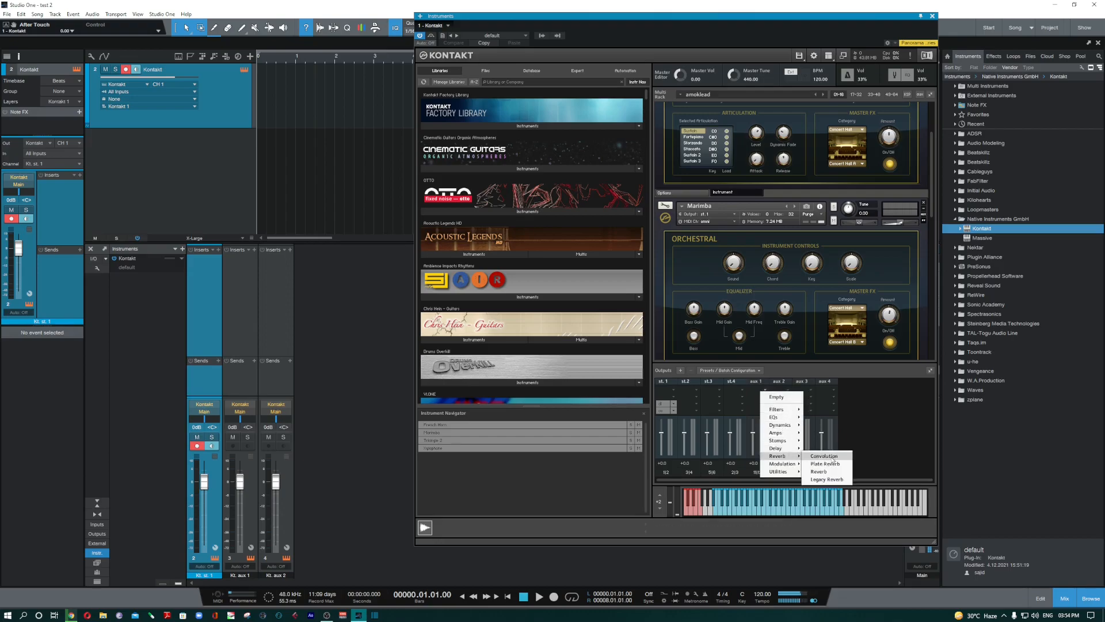
left_click(832, 459)
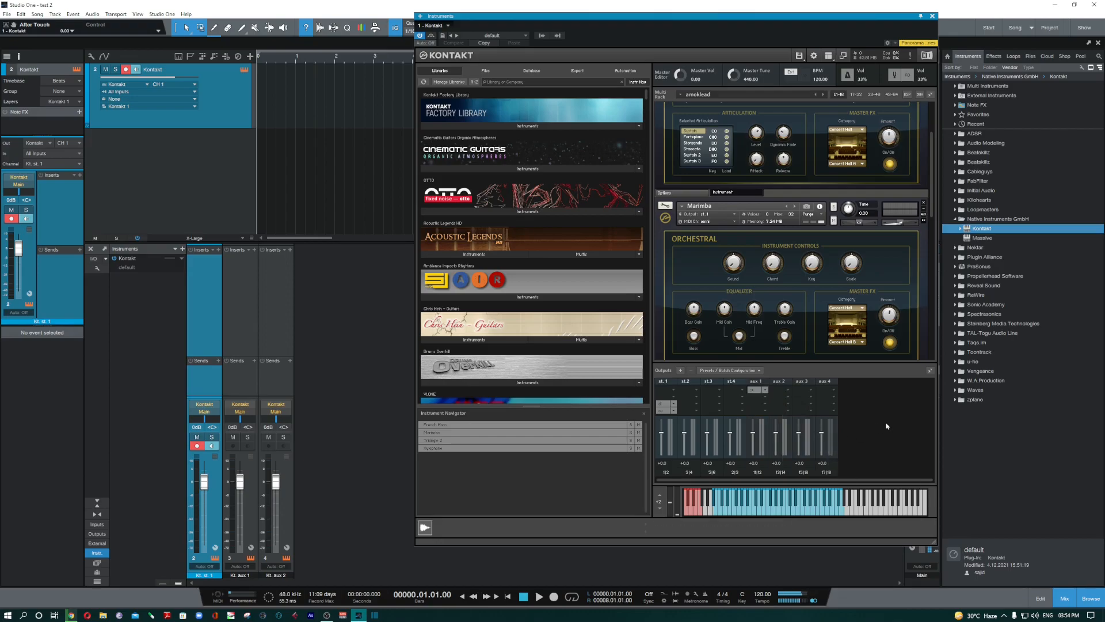
scroll(777, 177, "up", 3)
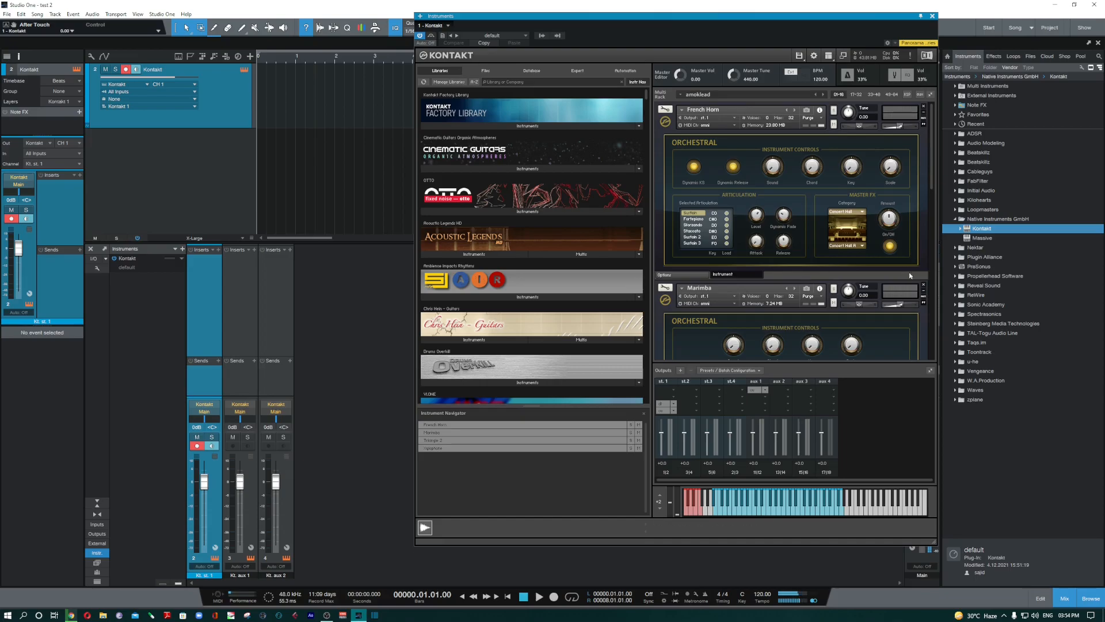
- Raise French Horn's aux 1 reverb send level
left_click(924, 118)
scroll(896, 288, "down", 2)
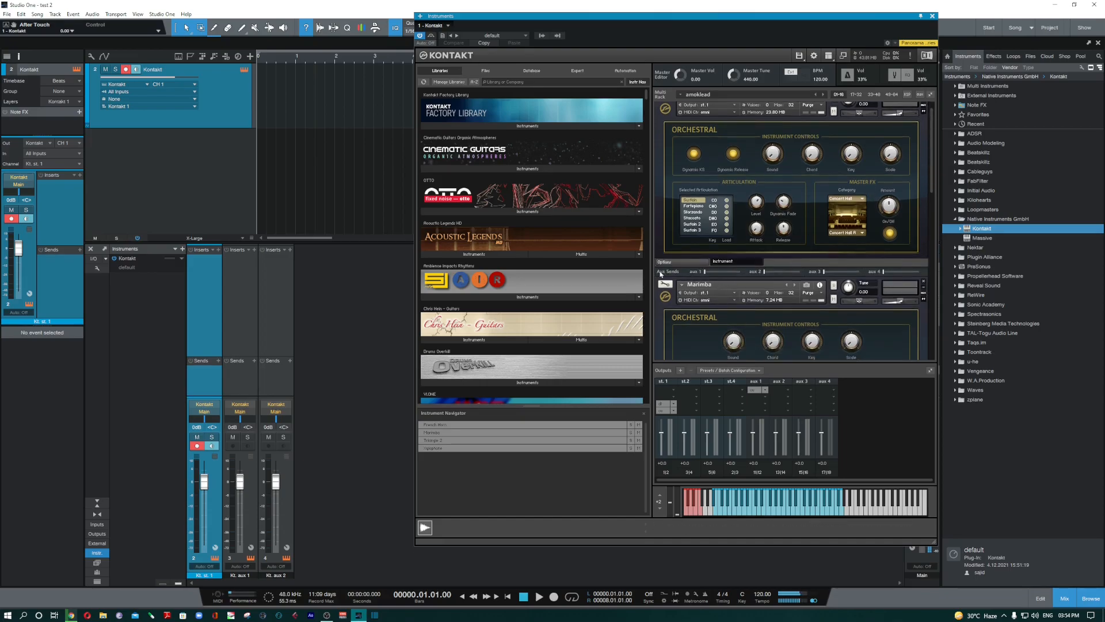
left_click_drag(706, 272, 725, 272)
scroll(827, 154, "up", 1)
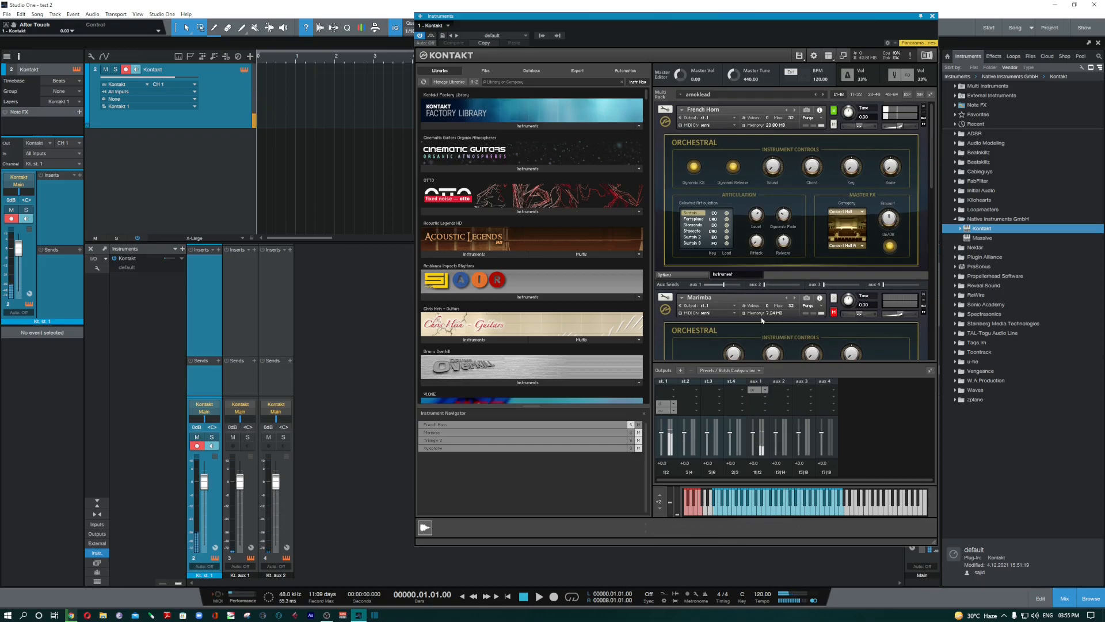
- Move solo from French Horn to Marimba and raise Marimba's aux 1 send level
scroll(759, 322, "down", 3)
scroll(756, 324, "down", 7)
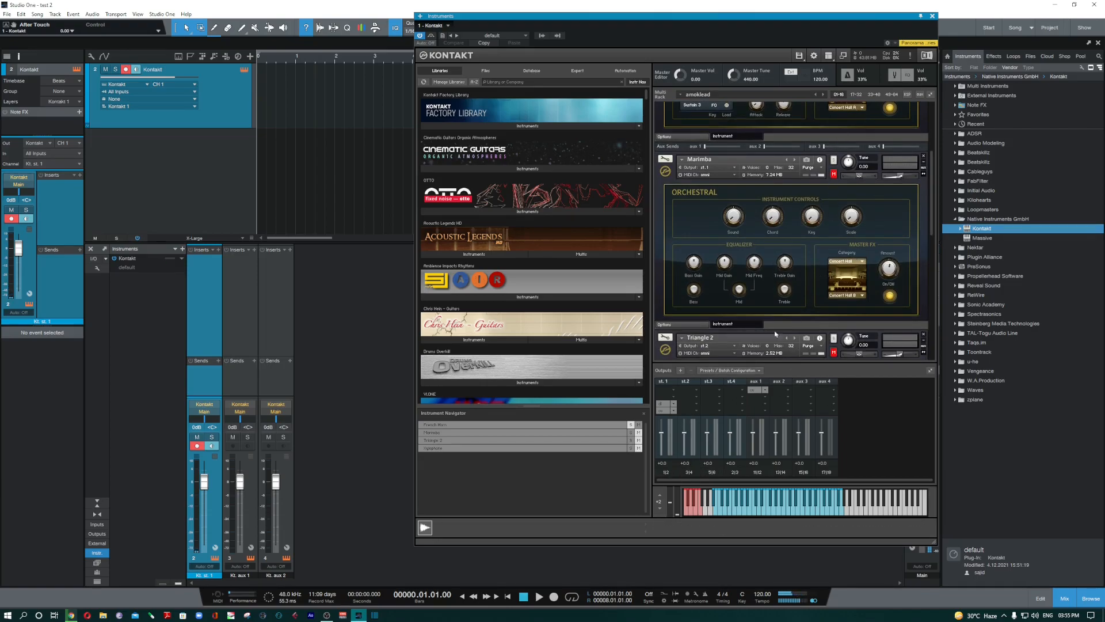
left_click(630, 426)
left_click(631, 433)
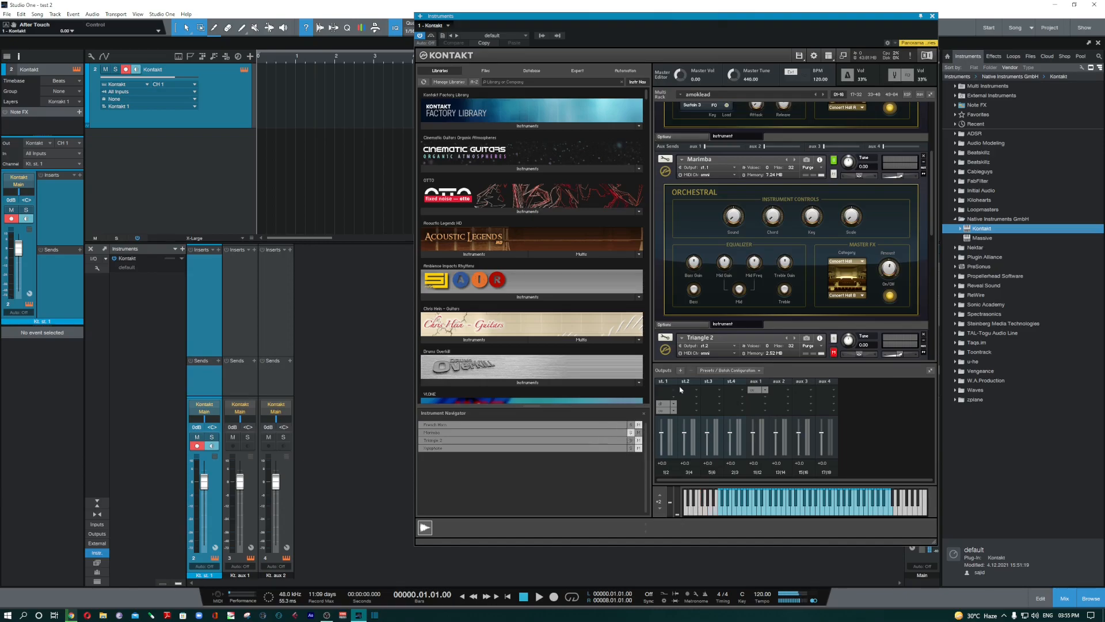
left_click(924, 167)
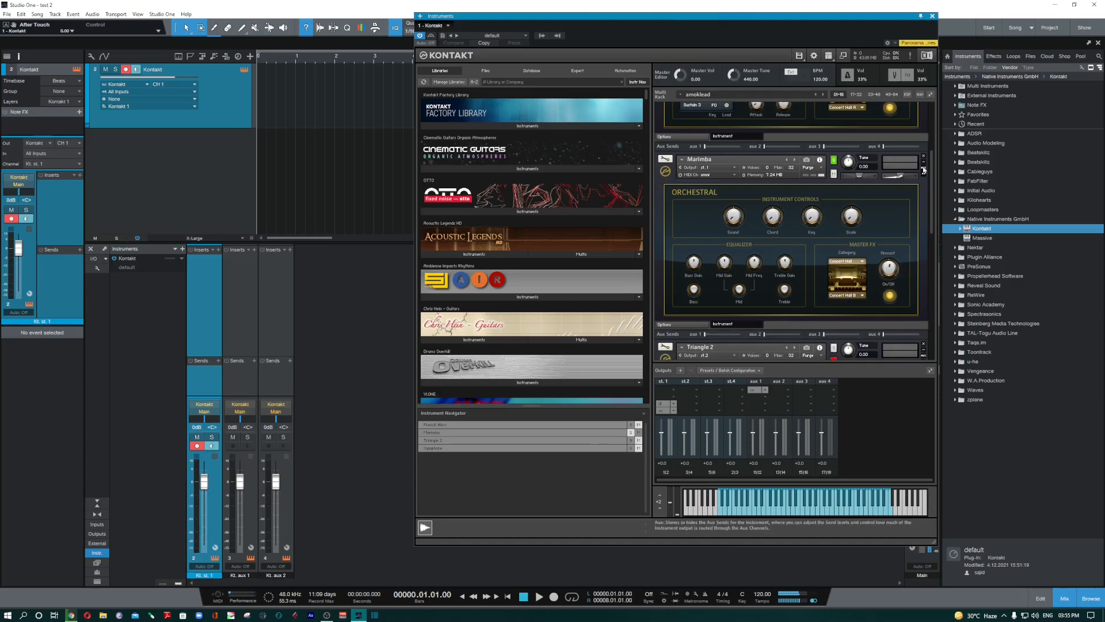
left_click_drag(704, 334, 722, 335)
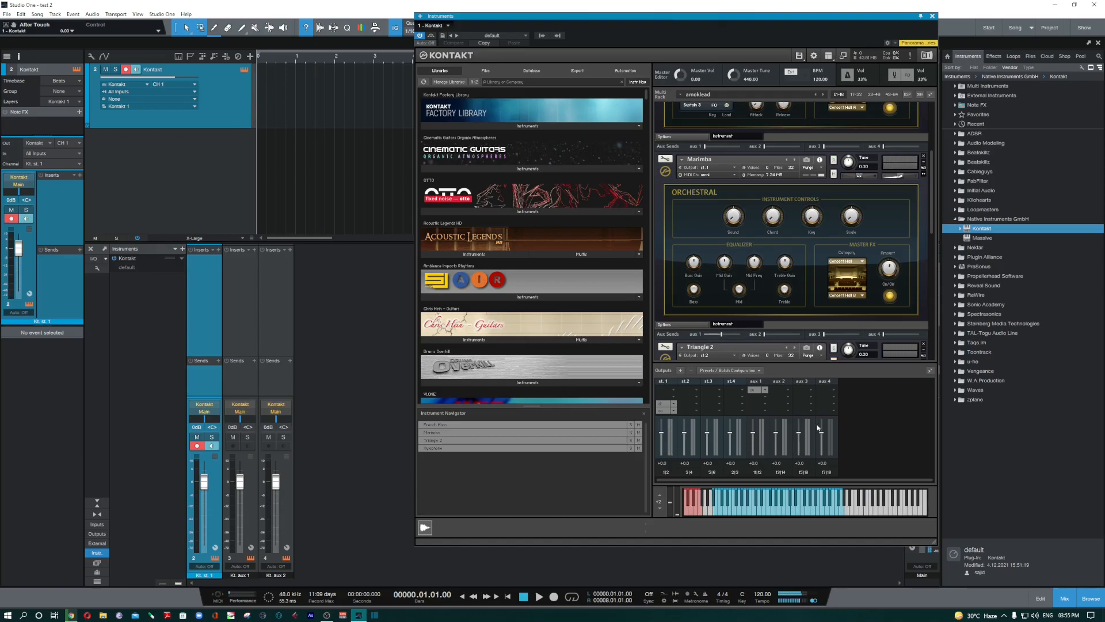
- Hide Kontakt's Outputs section from the view menu
left_click(829, 55)
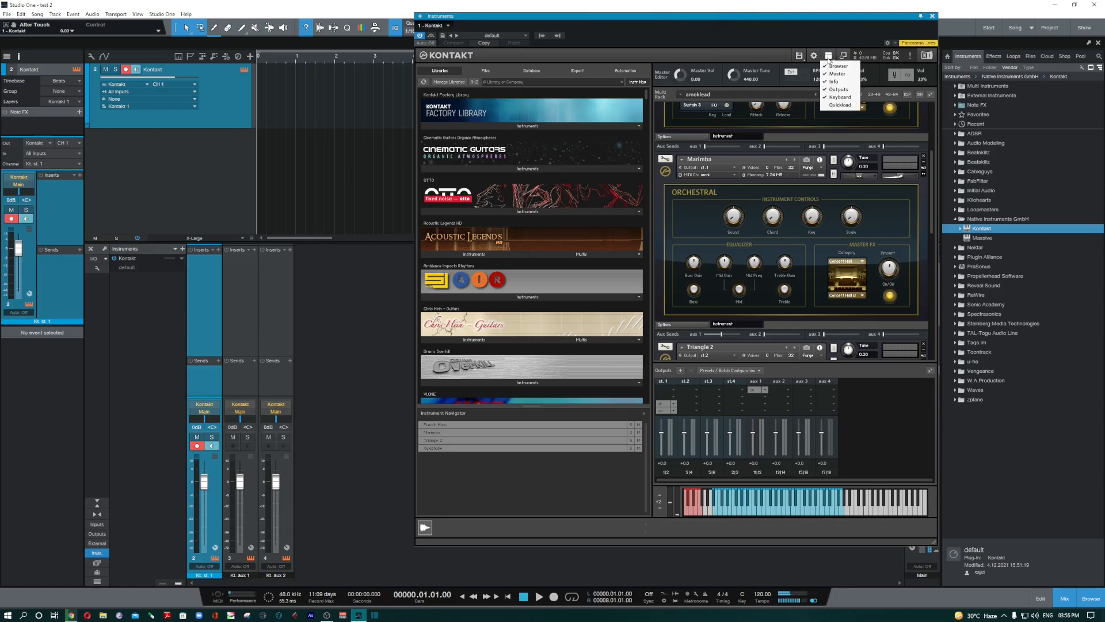
left_click(838, 89)
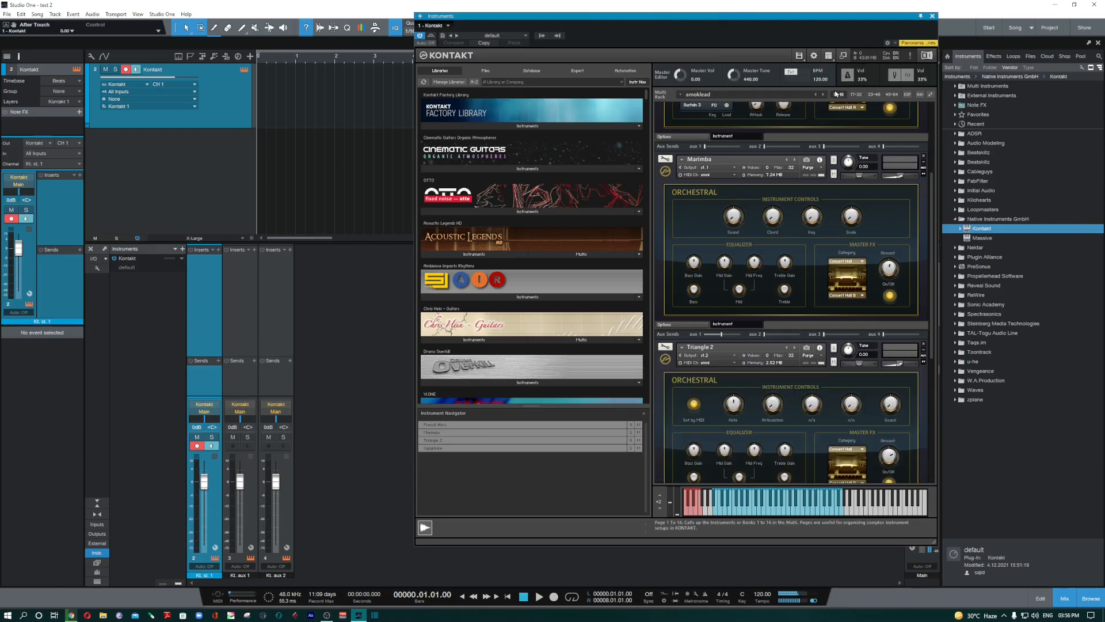
scroll(890, 285, "up", 5)
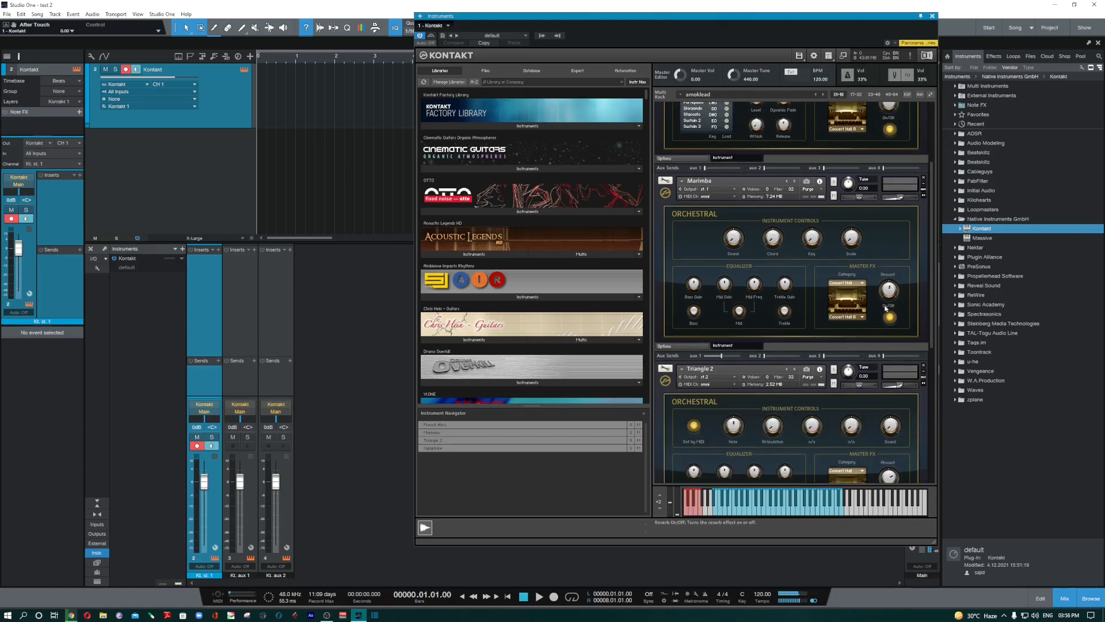
scroll(891, 285, "up", 2)
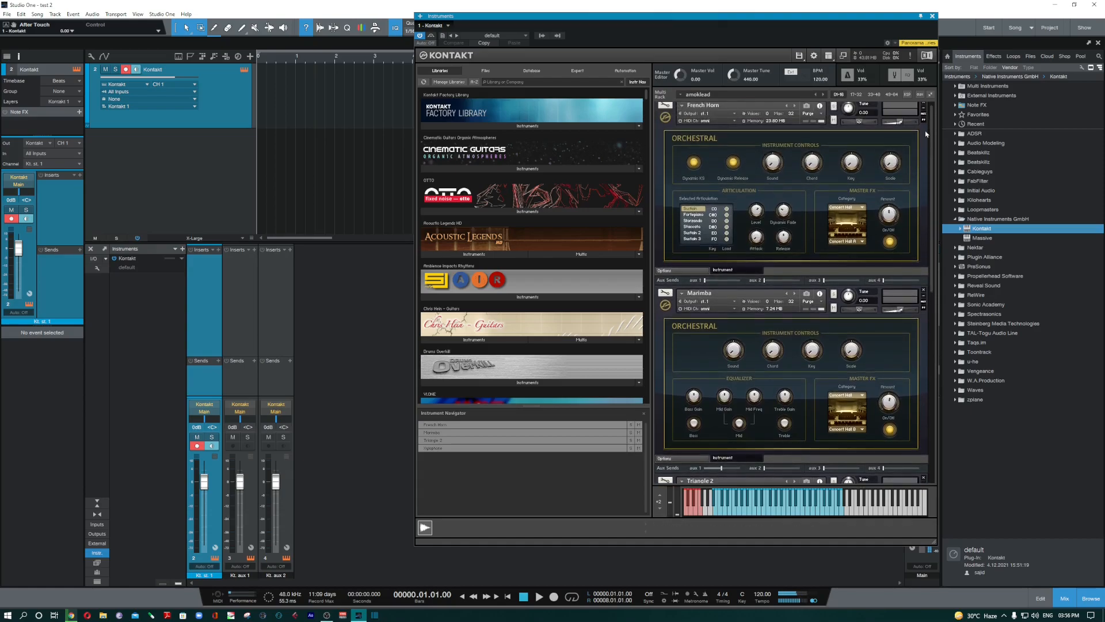
- Reset the multi, discarding French Horn, Marimba and Triangle 2 to leave an Empty Multi
left_click(799, 56)
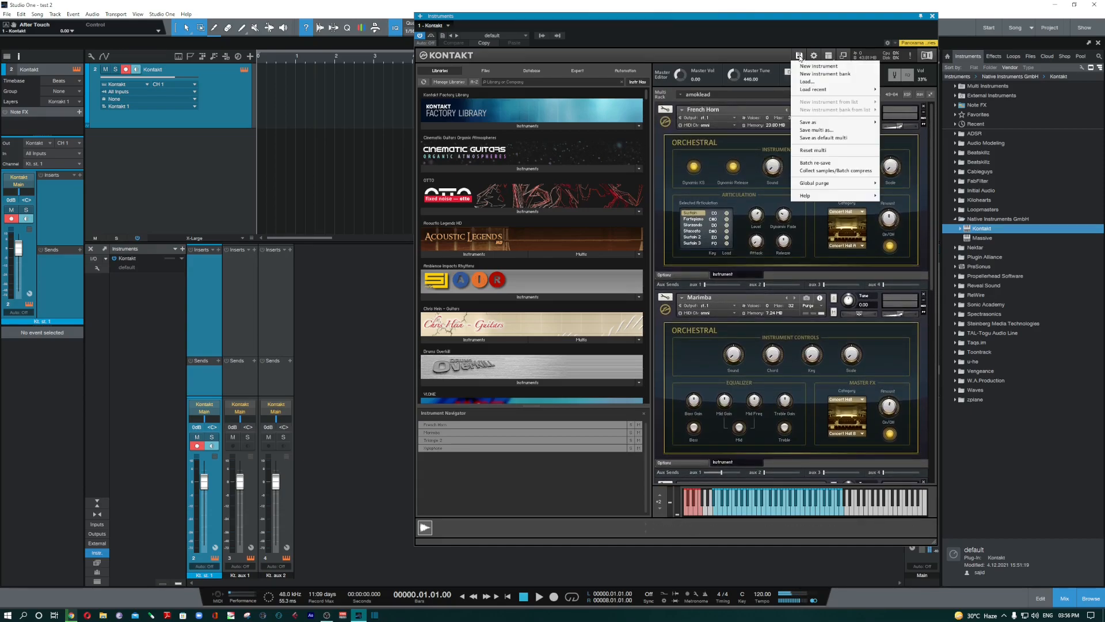
left_click(813, 150)
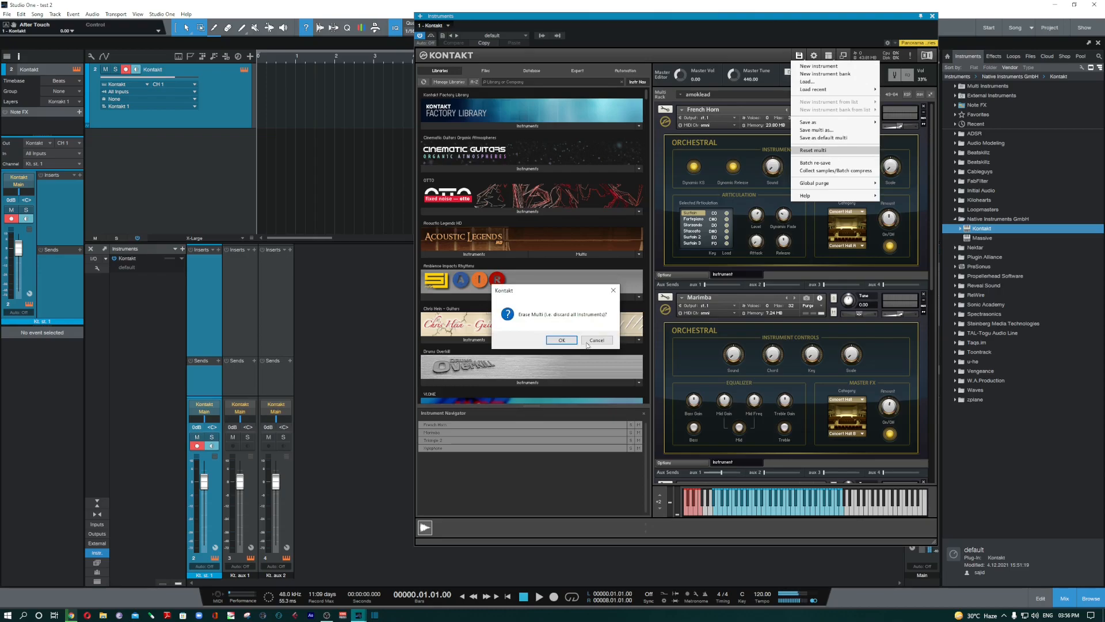
left_click(562, 340)
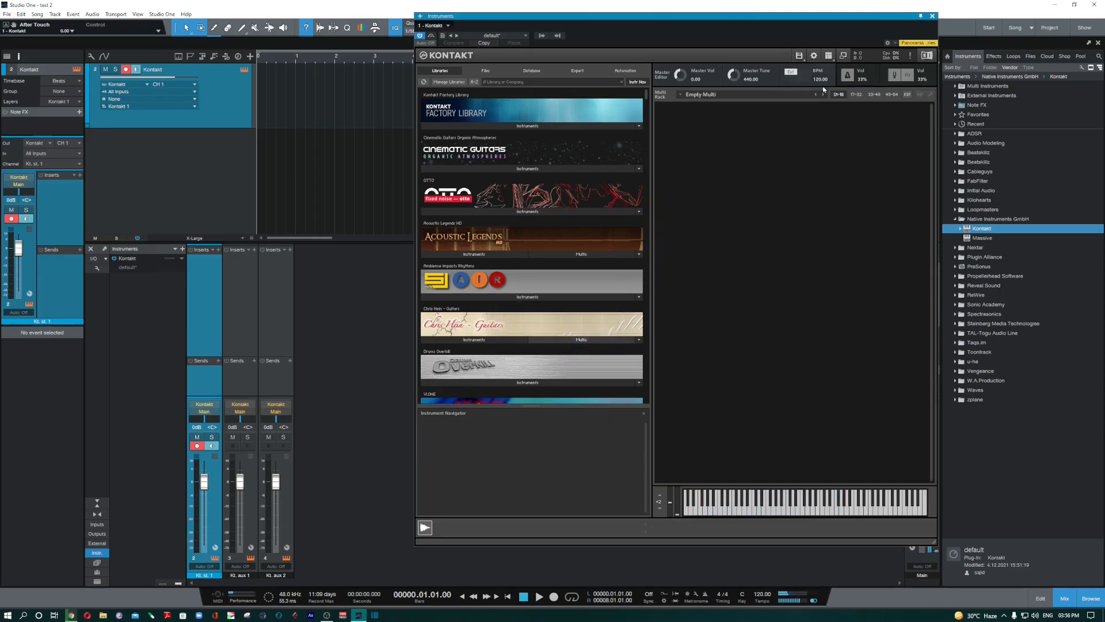
left_click(828, 56)
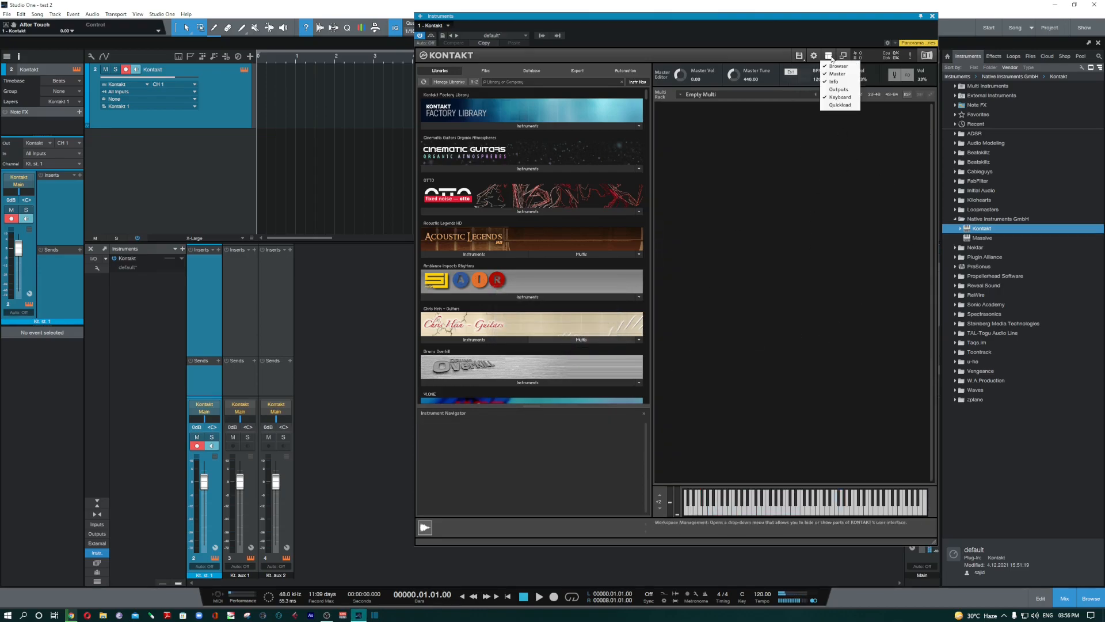
- Show a taller Quick-Load panel and load Canned Snare.nki from Ambience Impacts Rhythms
left_click(842, 105)
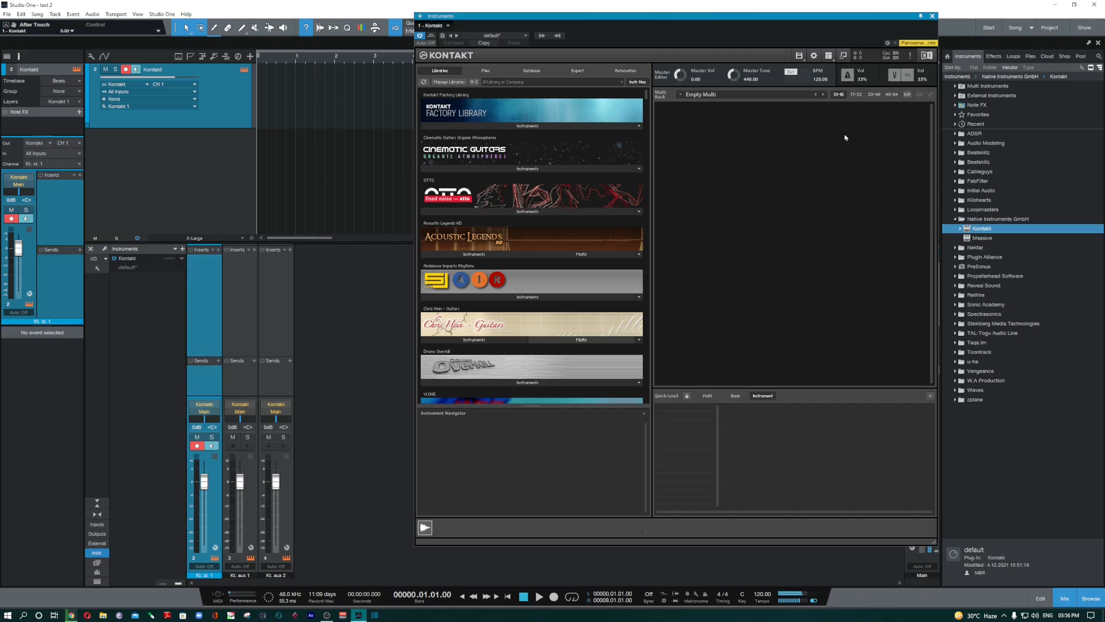
left_click_drag(800, 392, 877, 301)
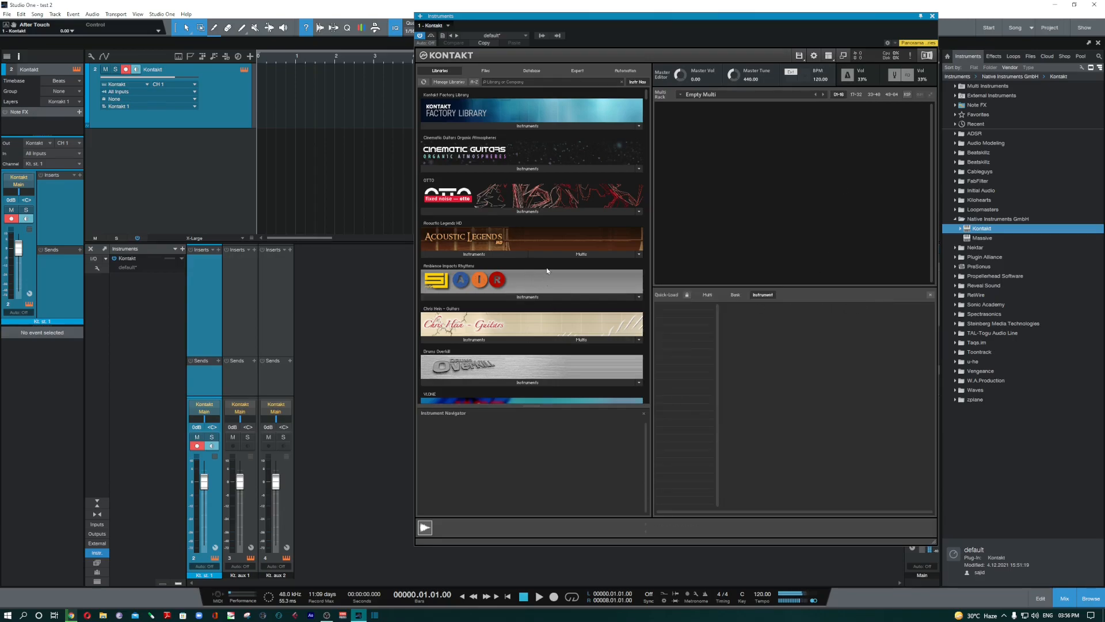
left_click(515, 297)
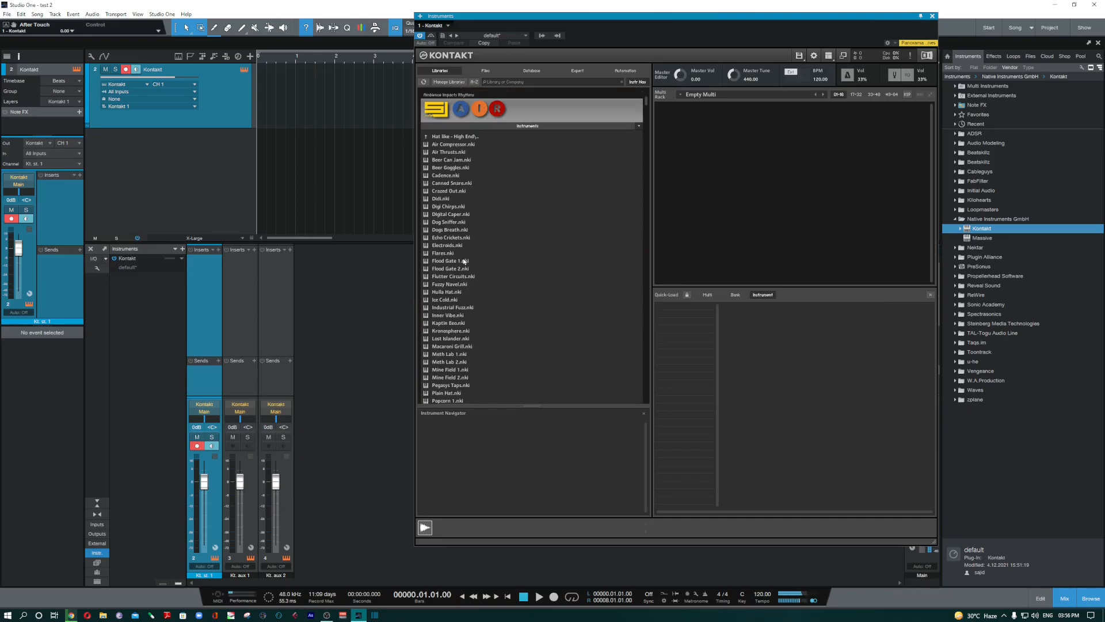
left_click(458, 222)
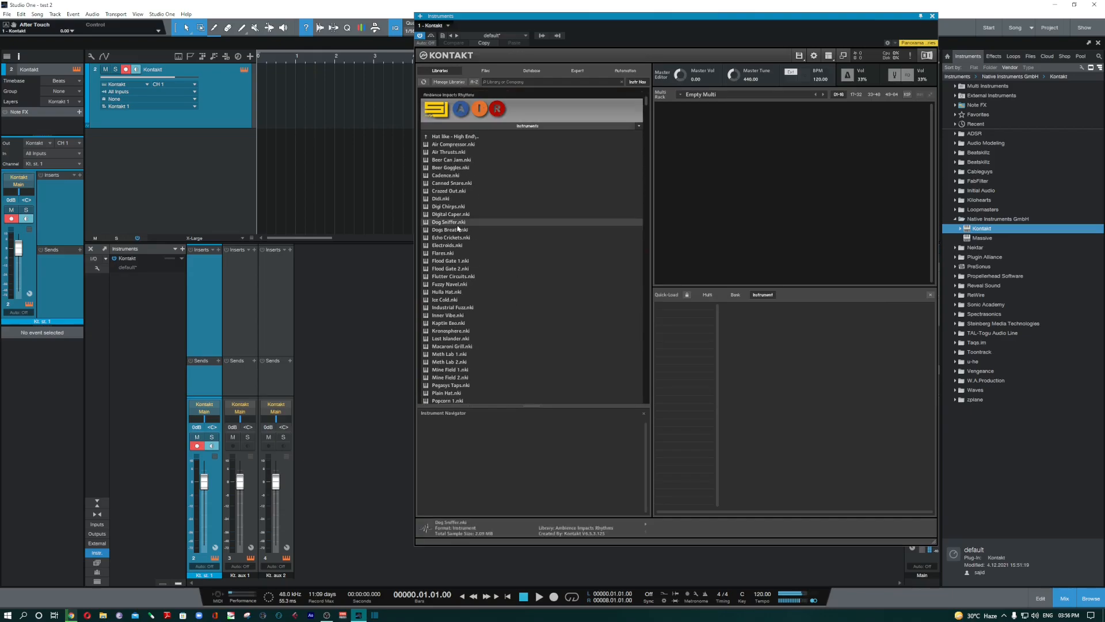
left_click(471, 138)
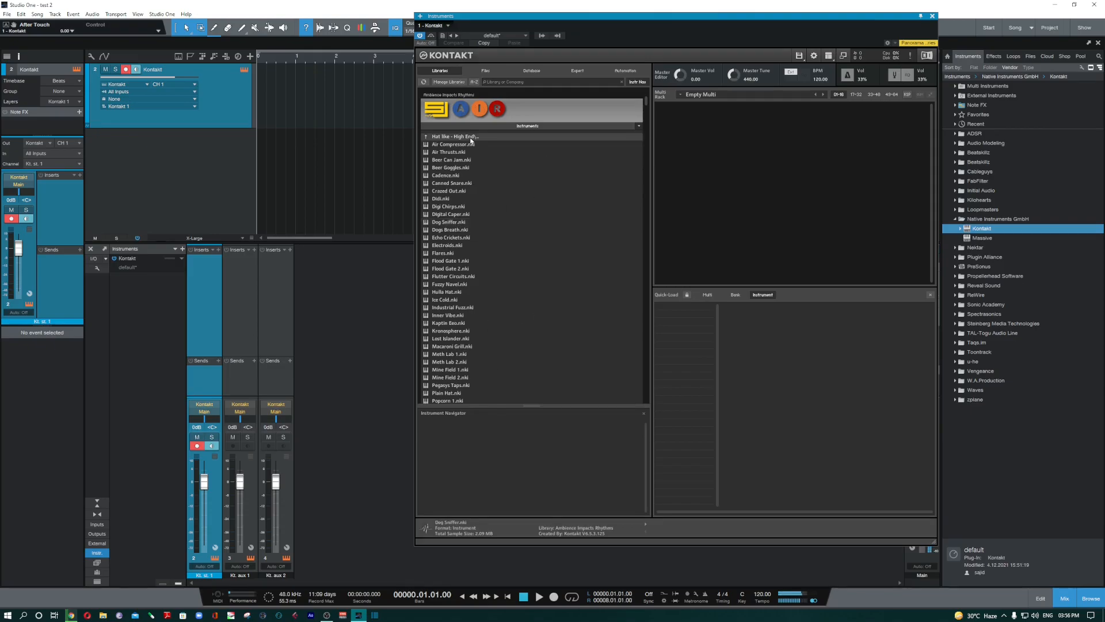
left_click(463, 231)
left_click(454, 184)
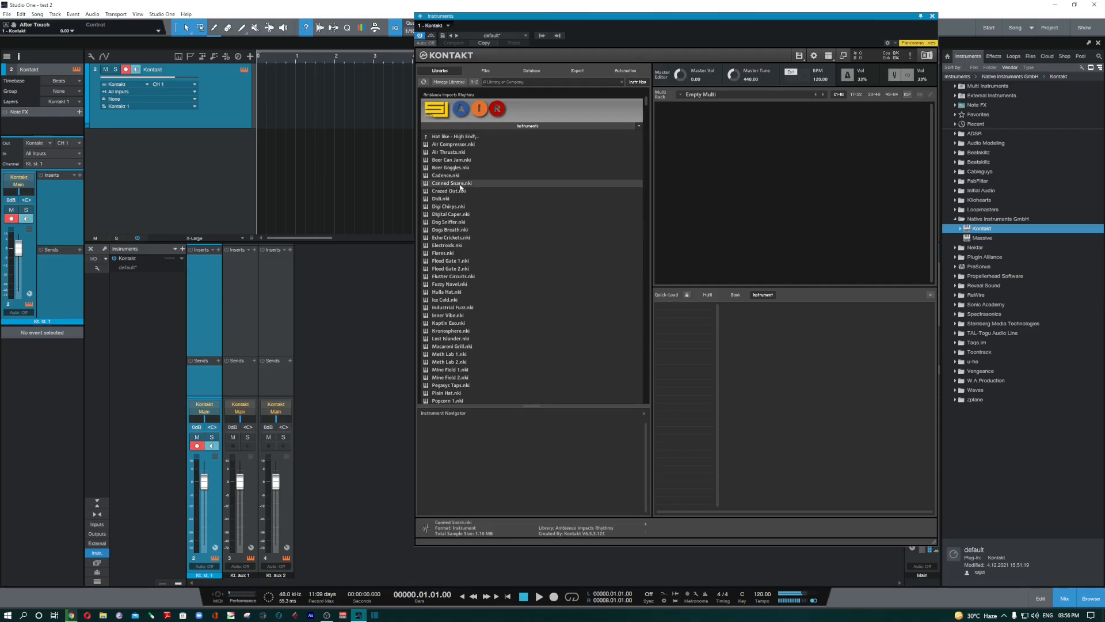
double_click(460, 184)
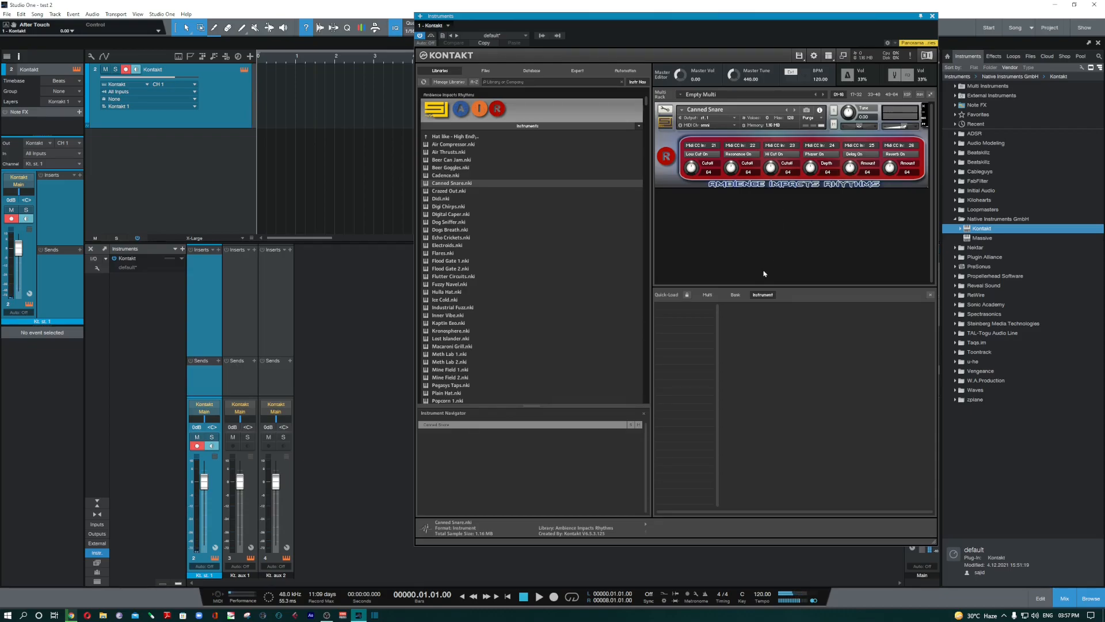
- Add Canned Snare.nki to Quick-Load's instrument list
left_click_drag(435, 185, 687, 312)
left_click(736, 295)
left_click(707, 295)
left_click(763, 295)
- Load Popcorn 1 into the multi and add it to Quick-Load
scroll(449, 345, "down", 5)
double_click(452, 284)
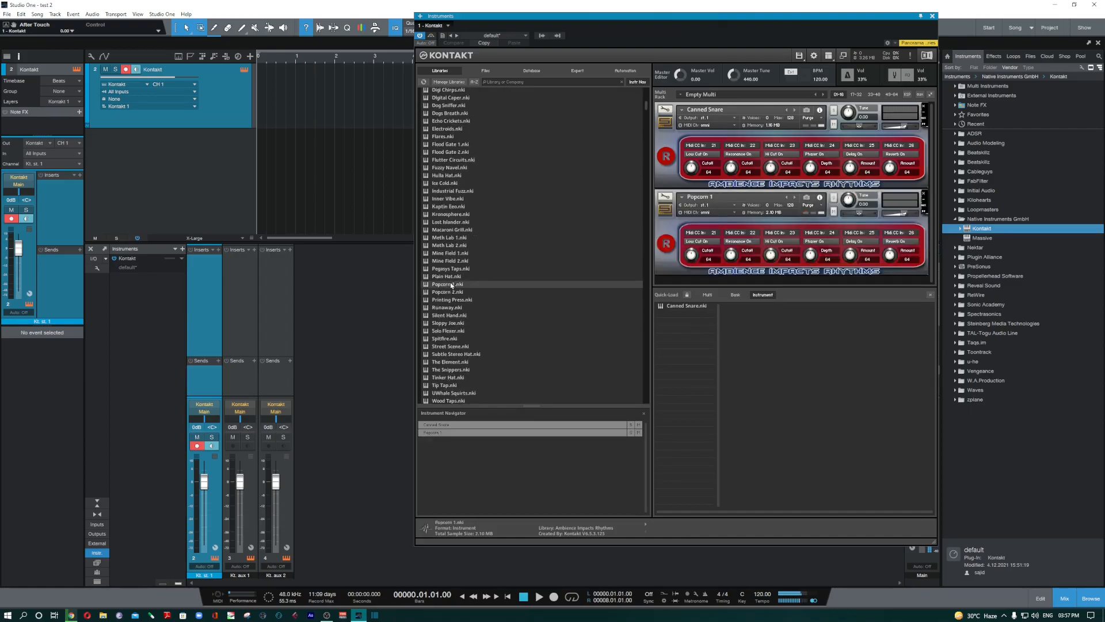
left_click_drag(454, 285, 694, 353)
- Replace Canned Snare with Drums Overkill's MIXED PERCUSSION 2 and add it to Quick-Load
scroll(496, 368, "down", 1)
scroll(495, 369, "down", 3)
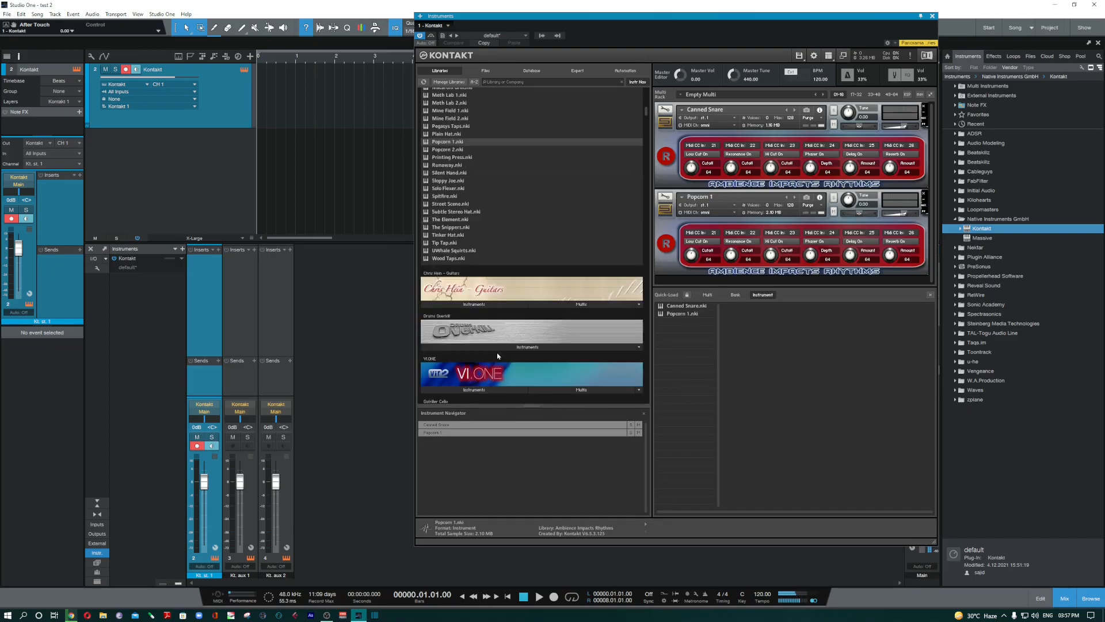
left_click(483, 348)
scroll(466, 339, "down", 2)
double_click(462, 315)
scroll(462, 318, "down", 2)
left_click_drag(446, 288, 787, 151)
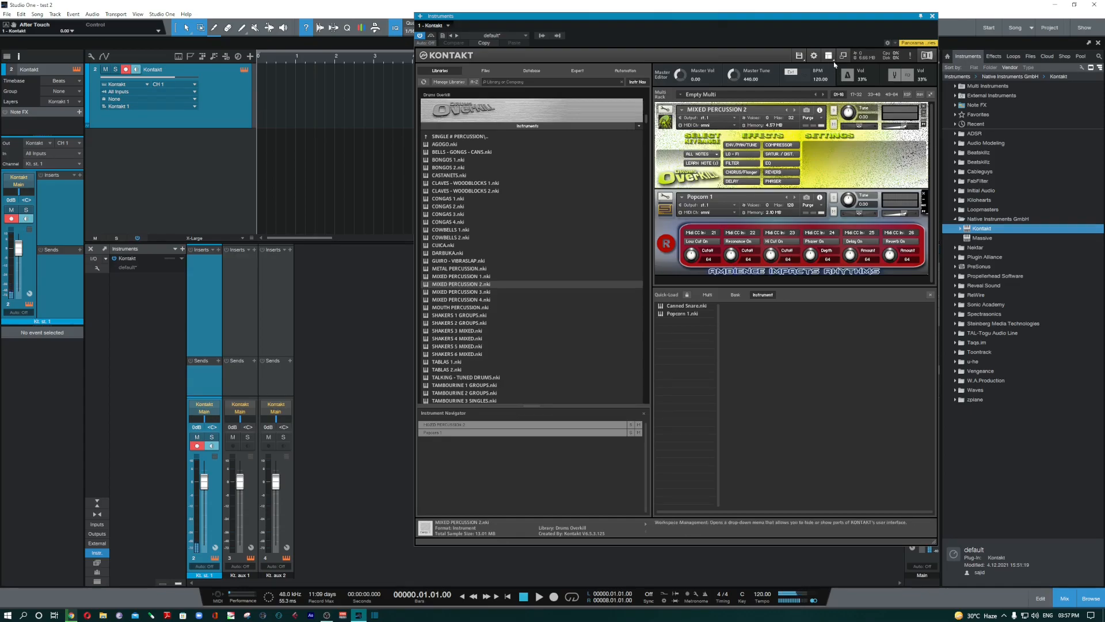
left_click_drag(482, 283, 676, 334)
- Create a new Quick-Load folder named 'strings'
right_click(689, 334)
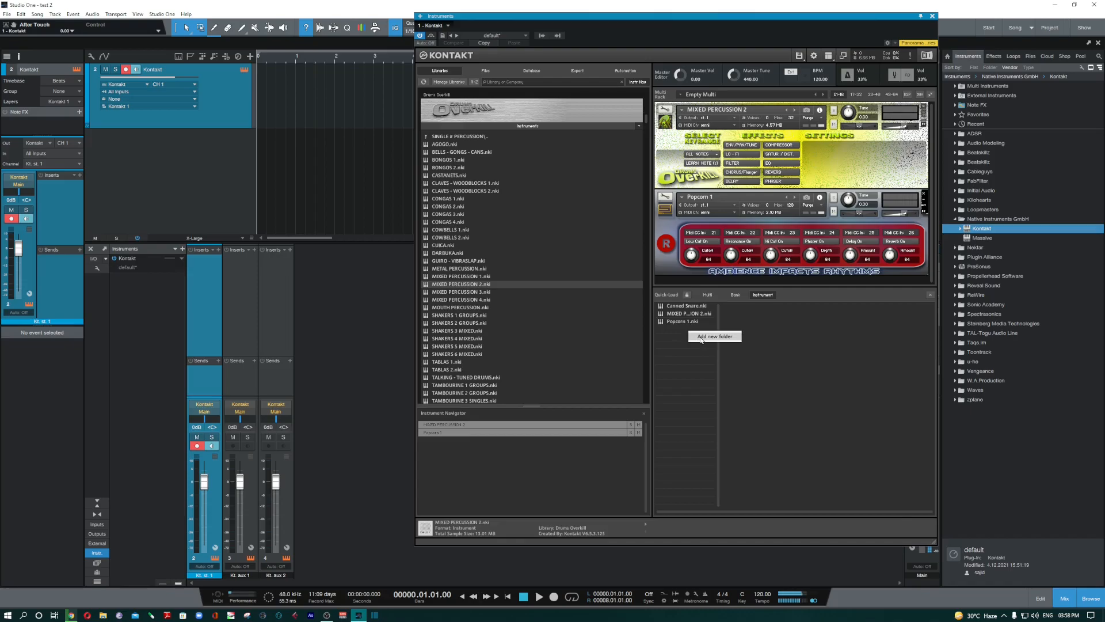
left_click(702, 338)
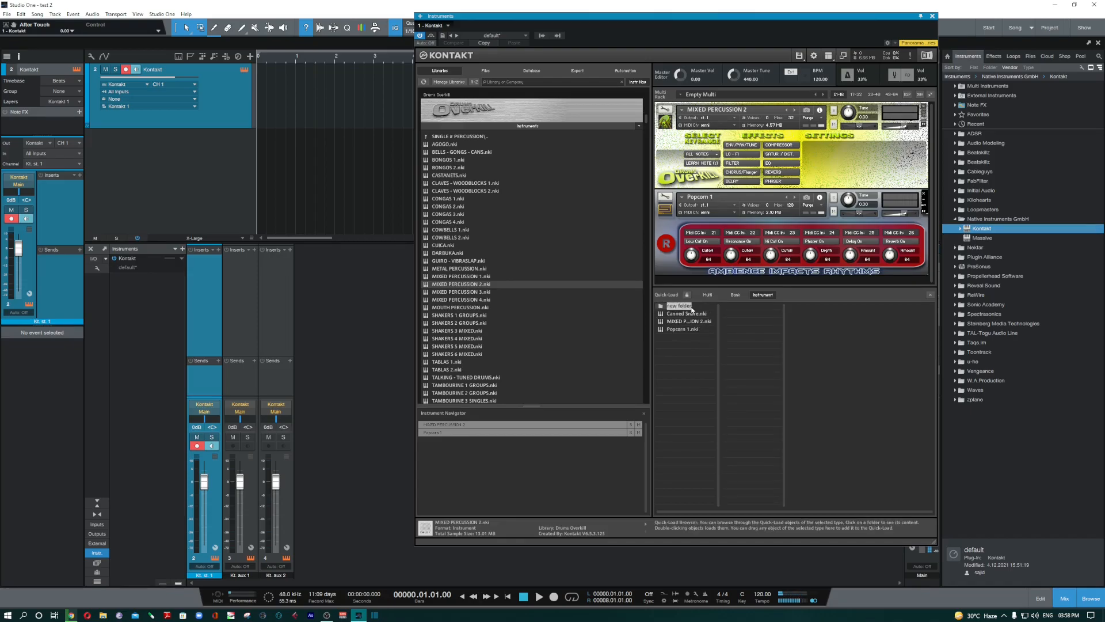
type("strings")
key("Return")
- Add Viola Ensemble.nki from VSL Strings to the strings folder
scroll(505, 268, "up", 4)
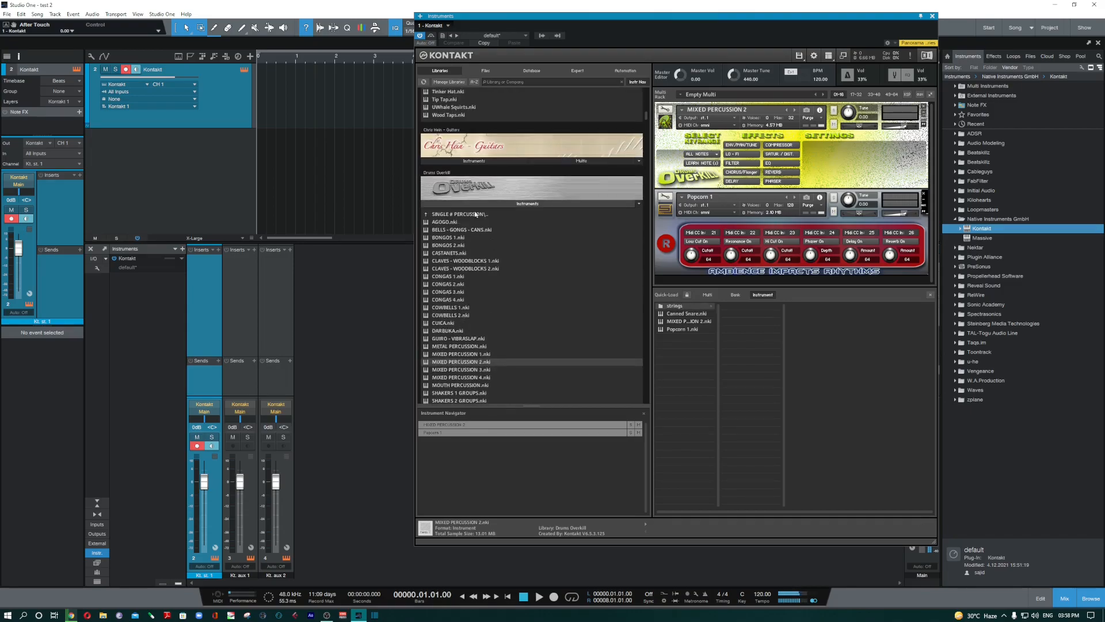
double_click(474, 214)
scroll(489, 184, "up", 10)
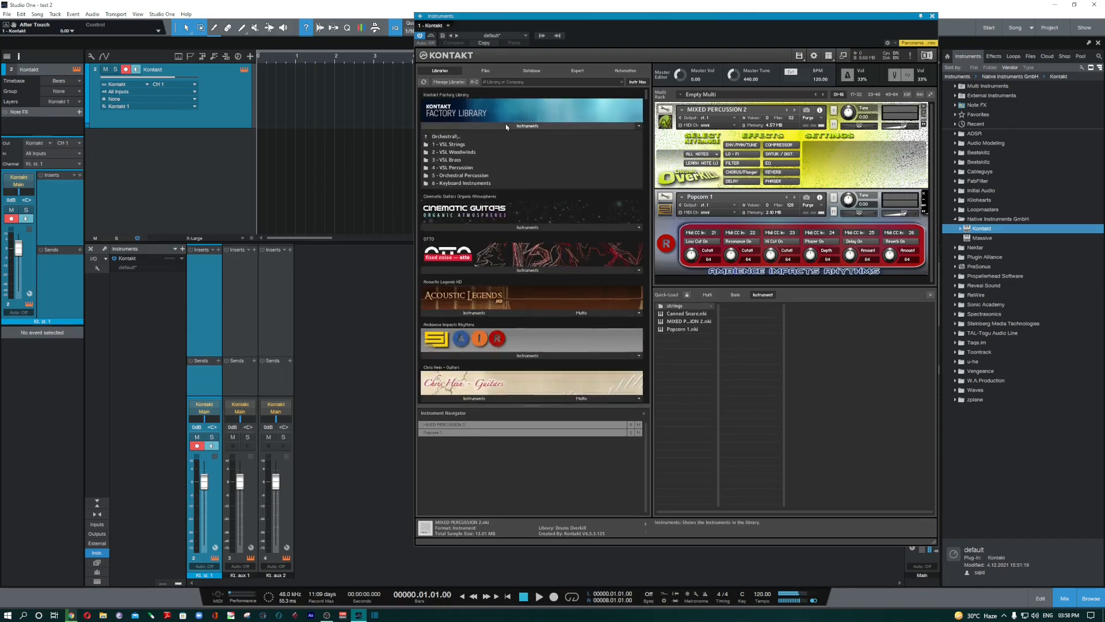
double_click(463, 145)
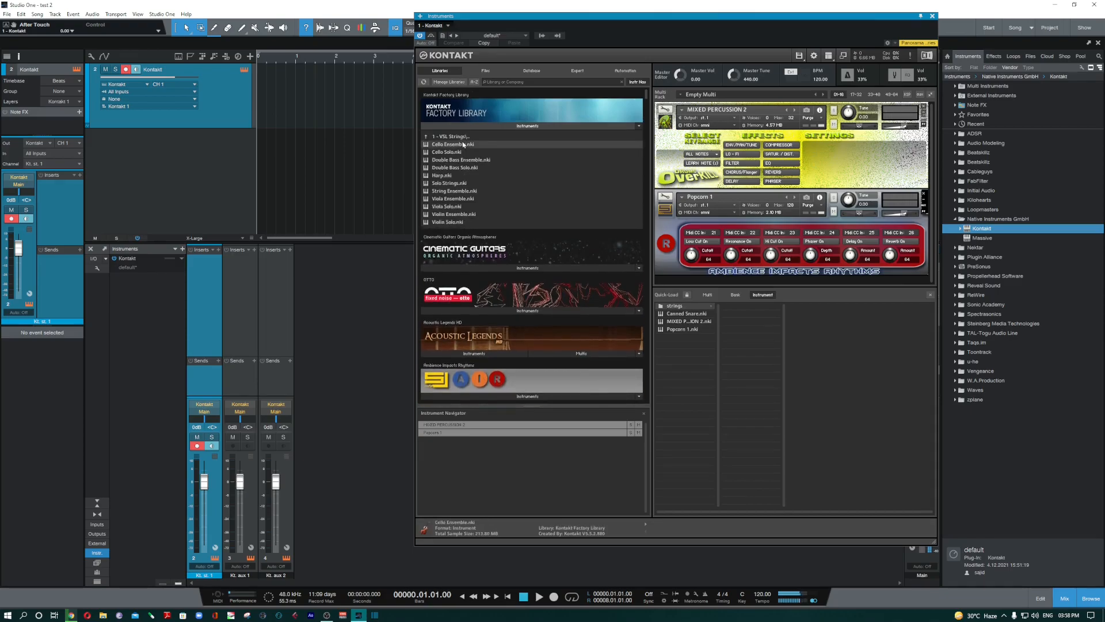
left_click_drag(452, 198, 682, 308)
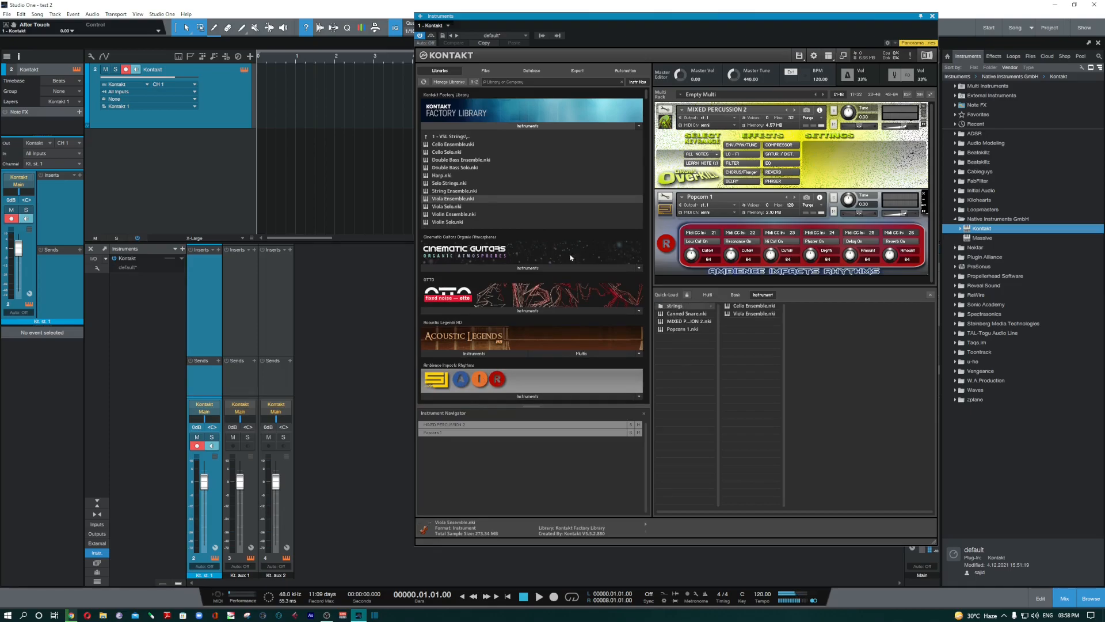
double_click(466, 136)
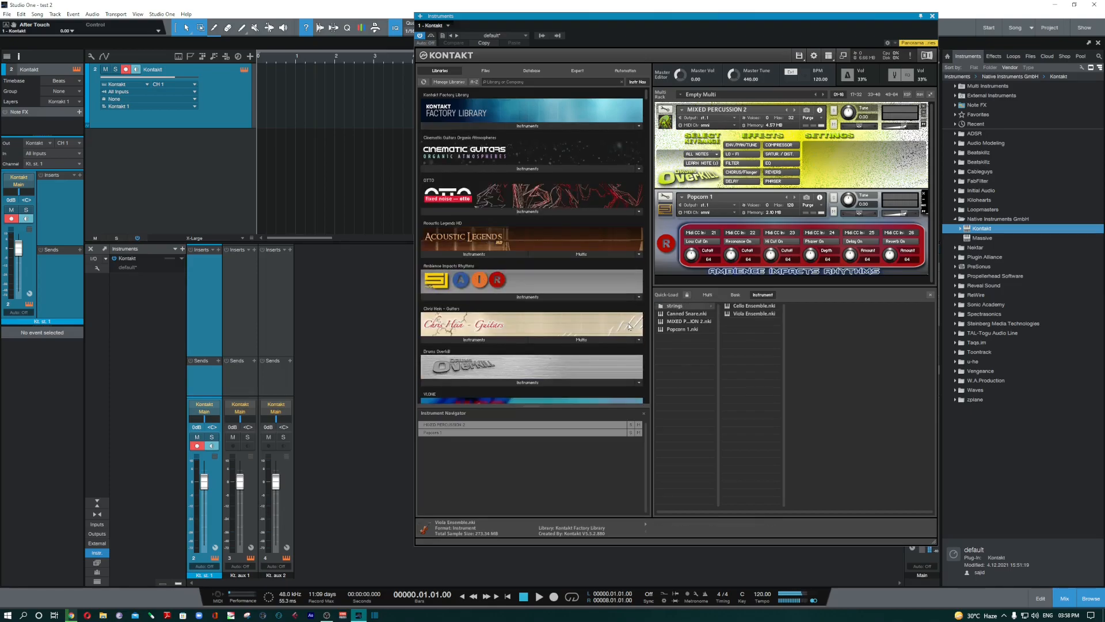
- Add Session Strings' 01 Sustain, 09 Staccato and 12 Glissando up patches to the strings folder
scroll(647, 319, "down", 5)
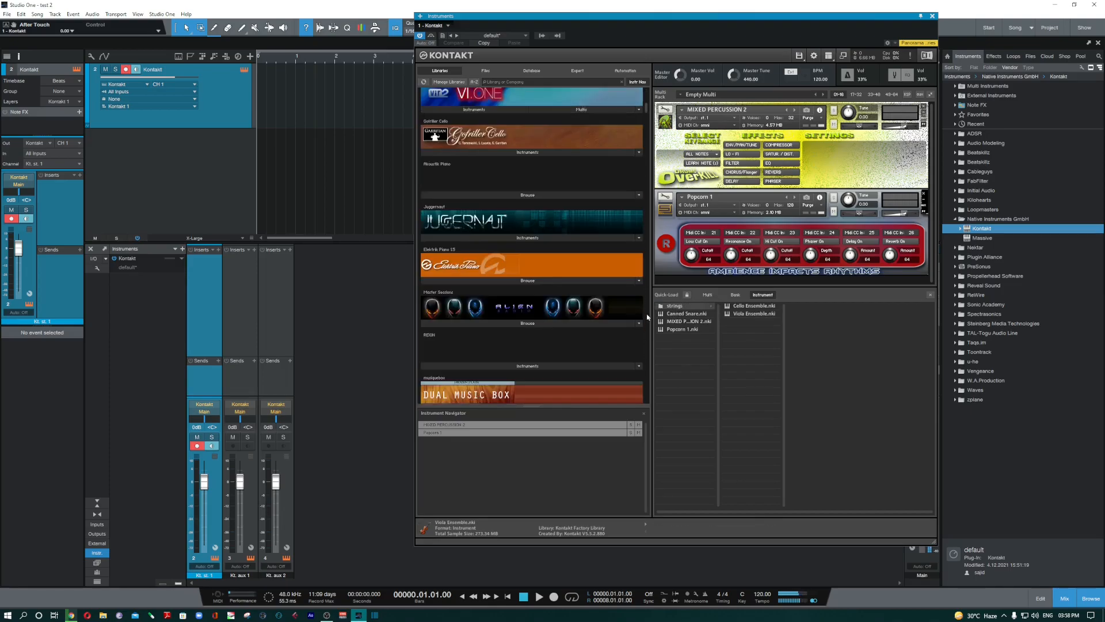
scroll(647, 317, "down", 5)
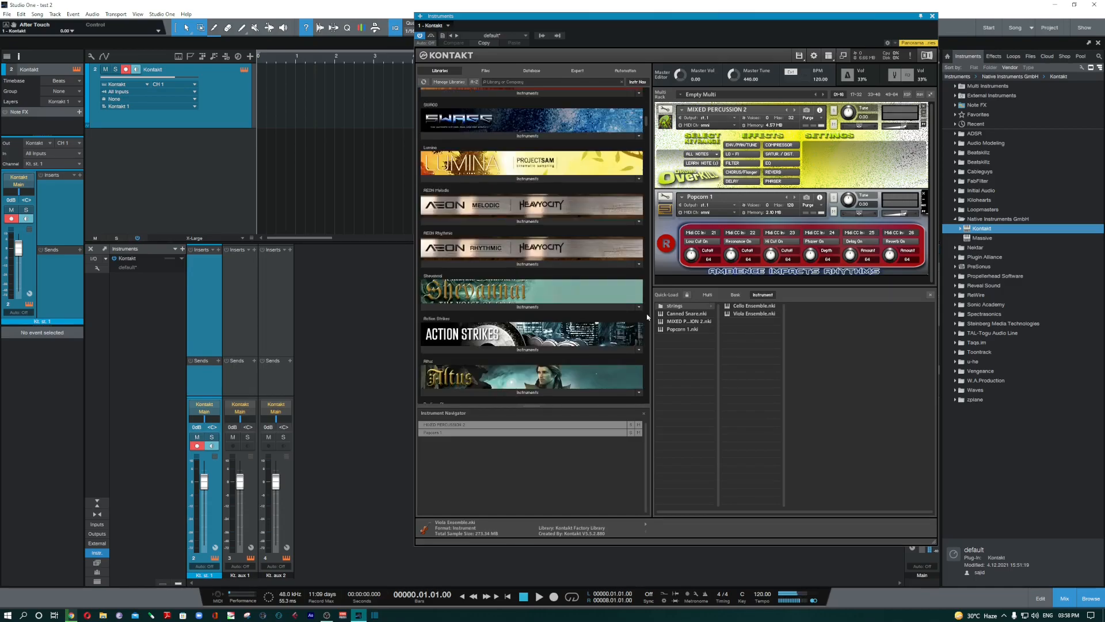
scroll(507, 296, "down", 10)
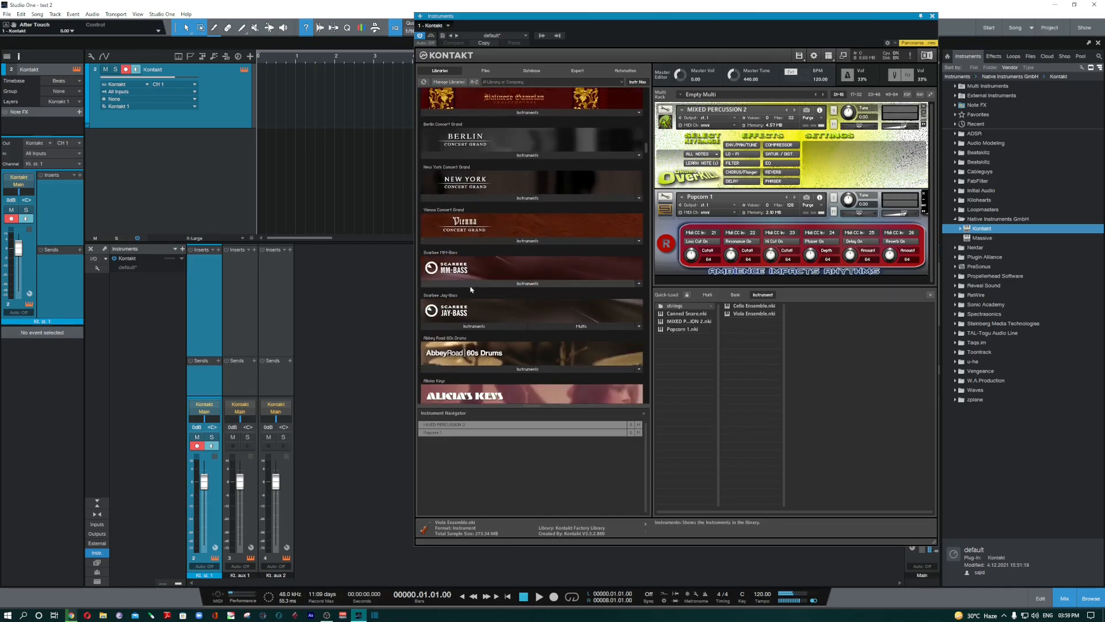
scroll(471, 289, "down", 5)
scroll(513, 290, "down", 5)
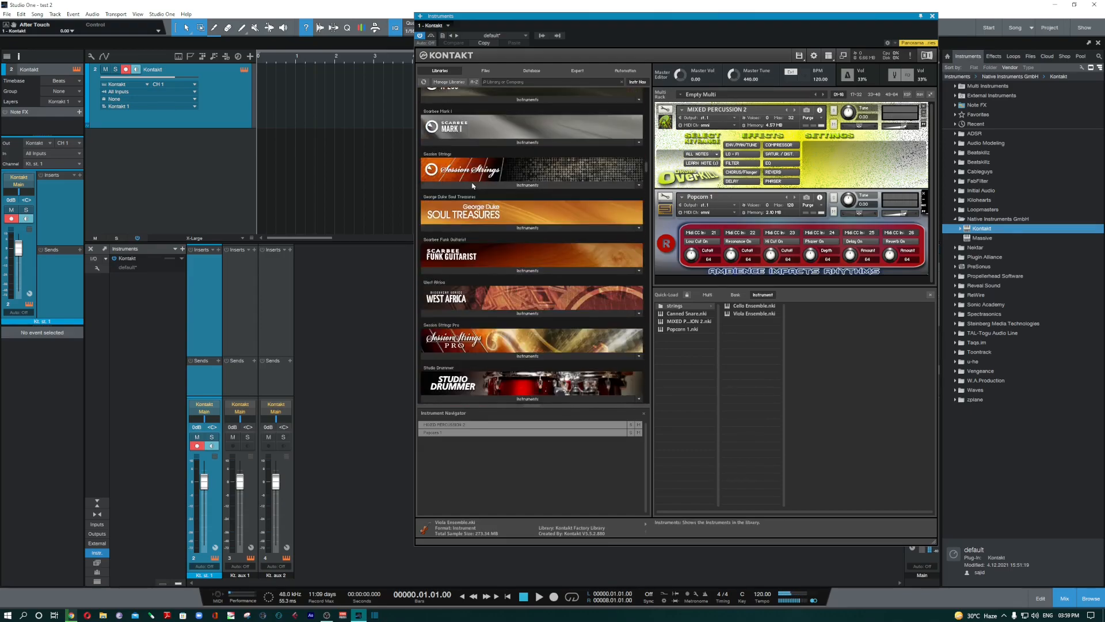
left_click(474, 184)
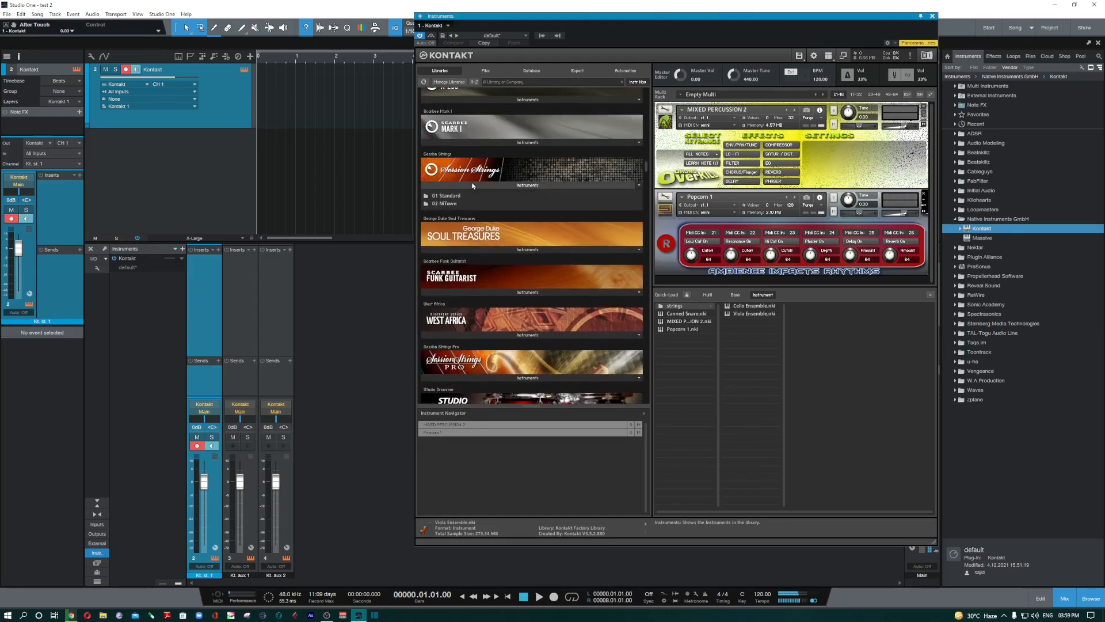
left_click(436, 197)
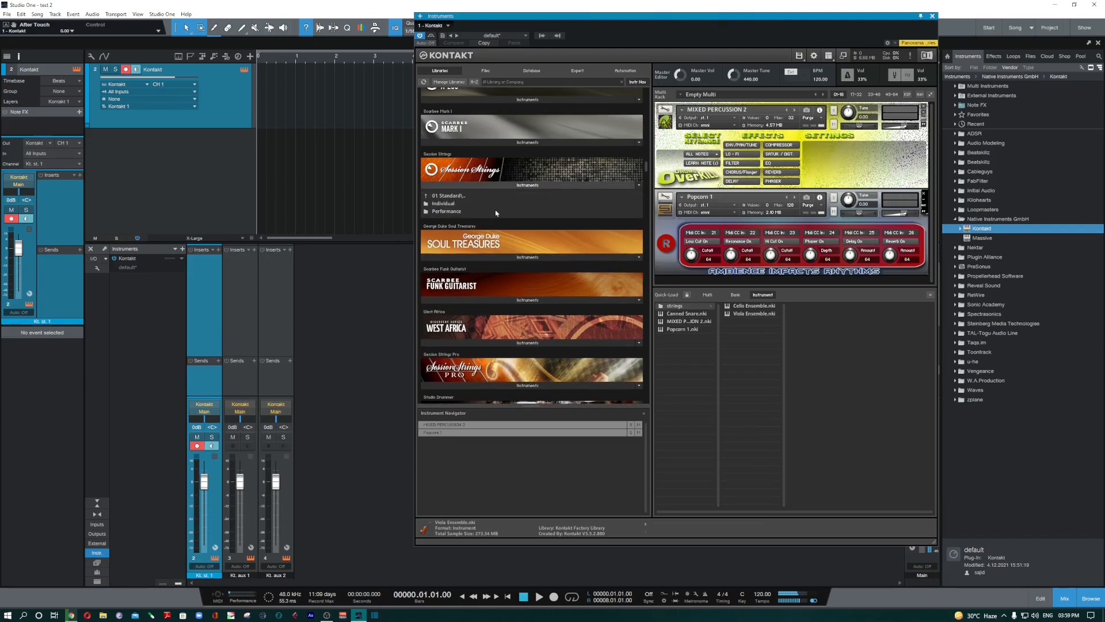
left_click(458, 207)
left_click_drag(448, 204, 739, 340)
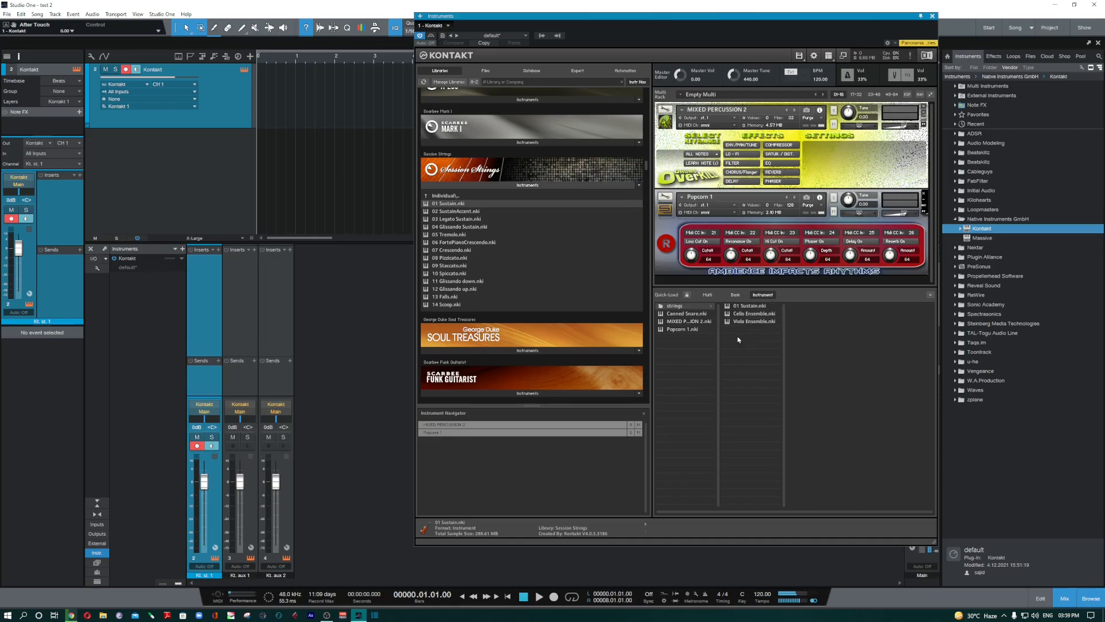
left_click_drag(455, 265, 734, 361)
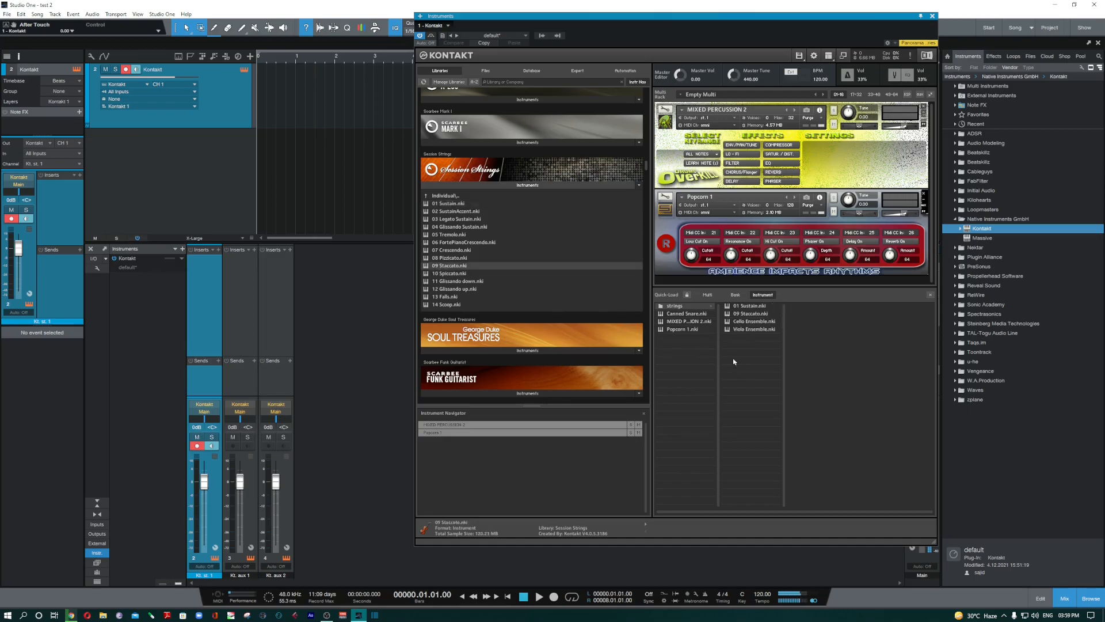
left_click_drag(454, 288, 741, 382)
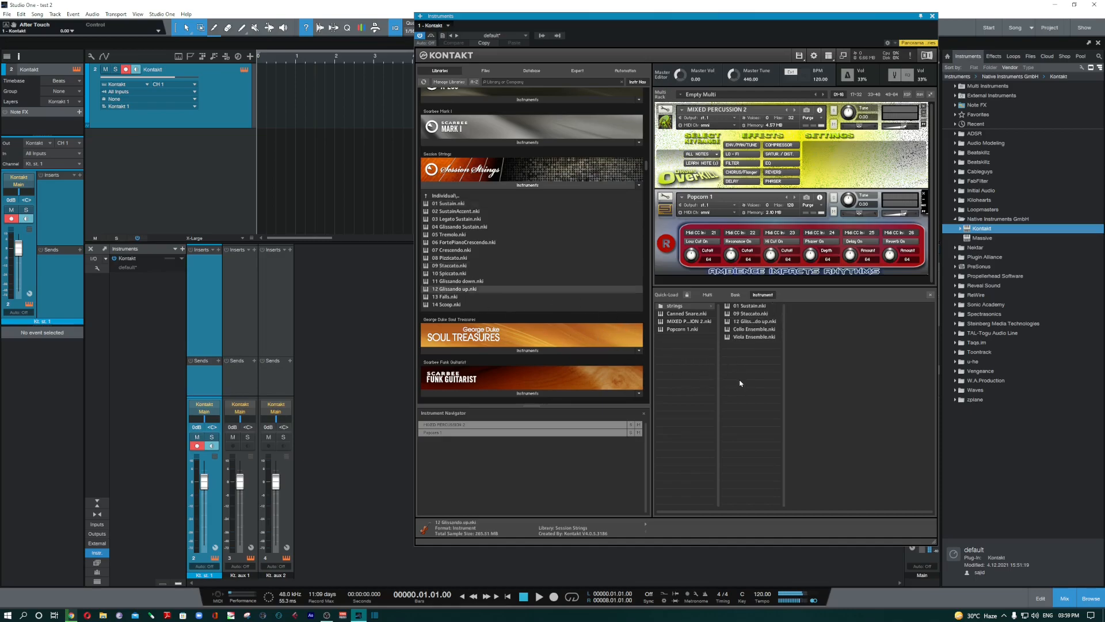
- Add Session Strings Pro's Sections 1 and 2 Violas Performance patch to the strings folder
left_click(490, 189)
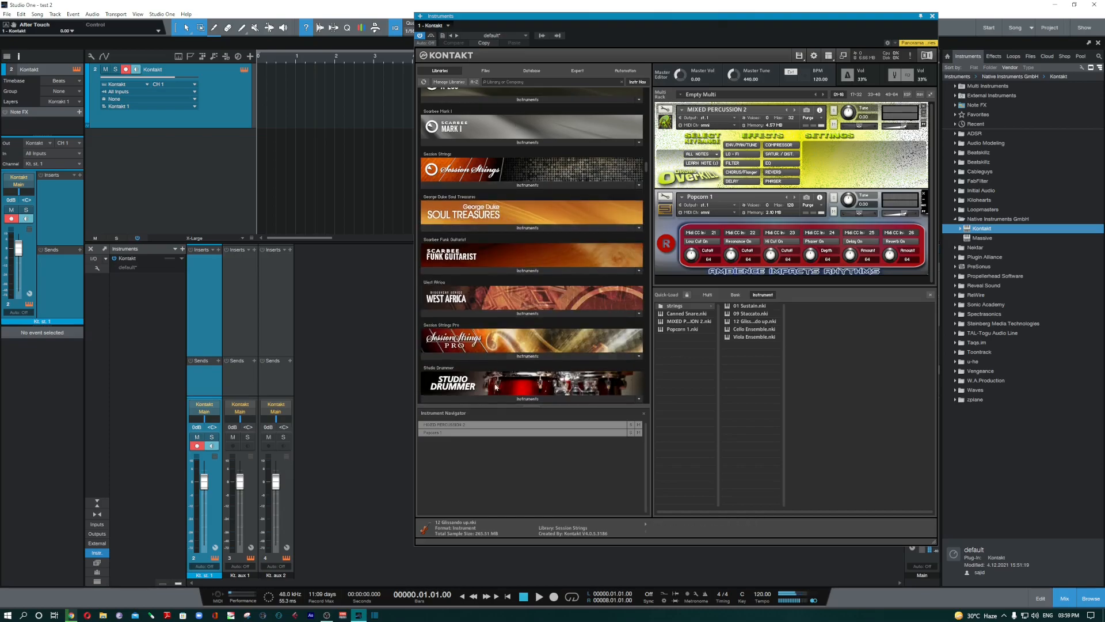
left_click(486, 357)
scroll(487, 359, "down", 3)
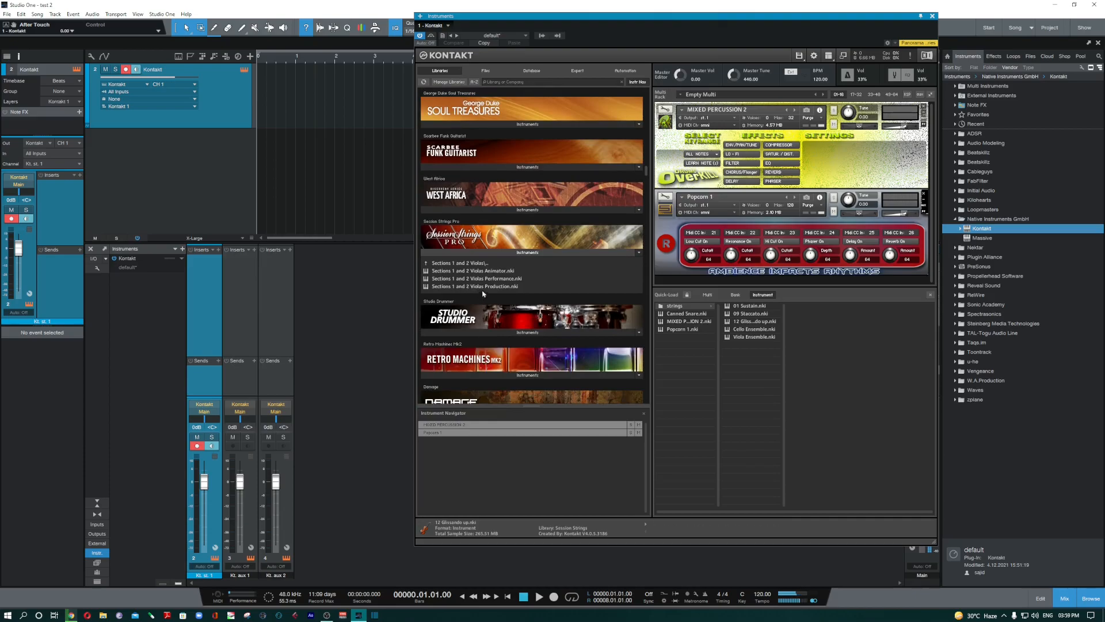
left_click_drag(486, 280, 751, 369)
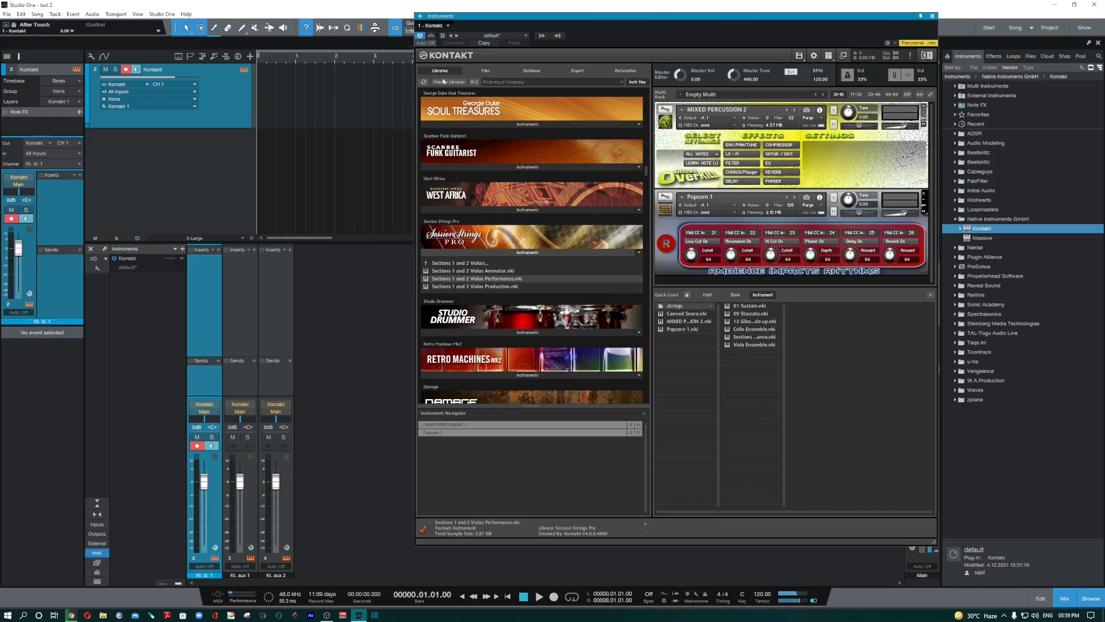
- Close Quick-Load and remove MIXED PERCUSSION 2 and Popcorn 1 from the rack
left_click(519, 253)
left_click(520, 253)
left_click(521, 253)
left_click(930, 295)
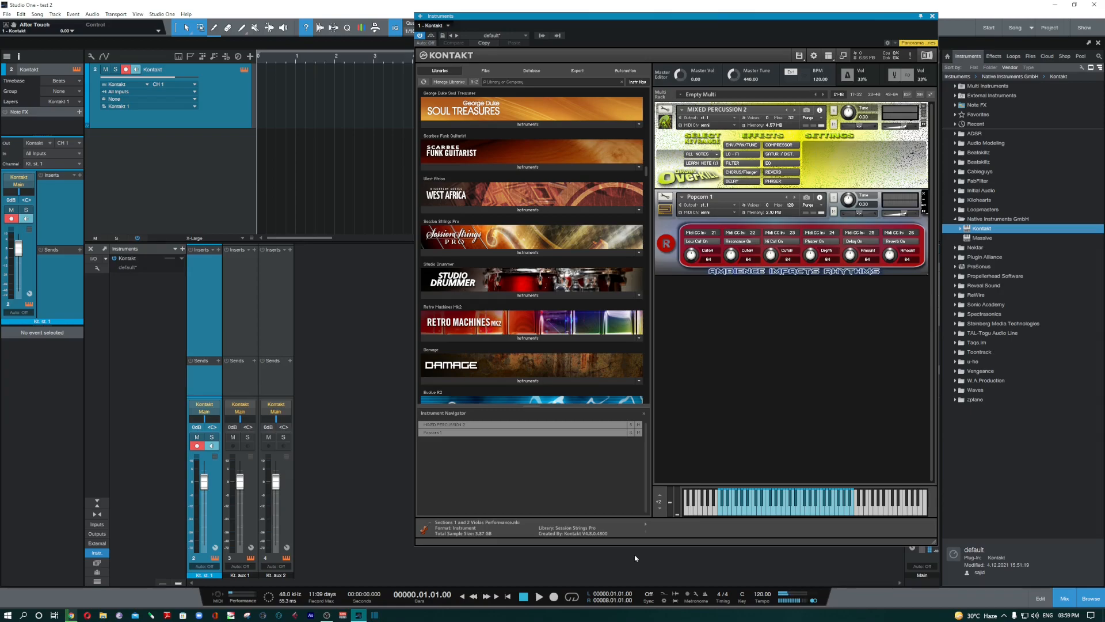
left_click(924, 107)
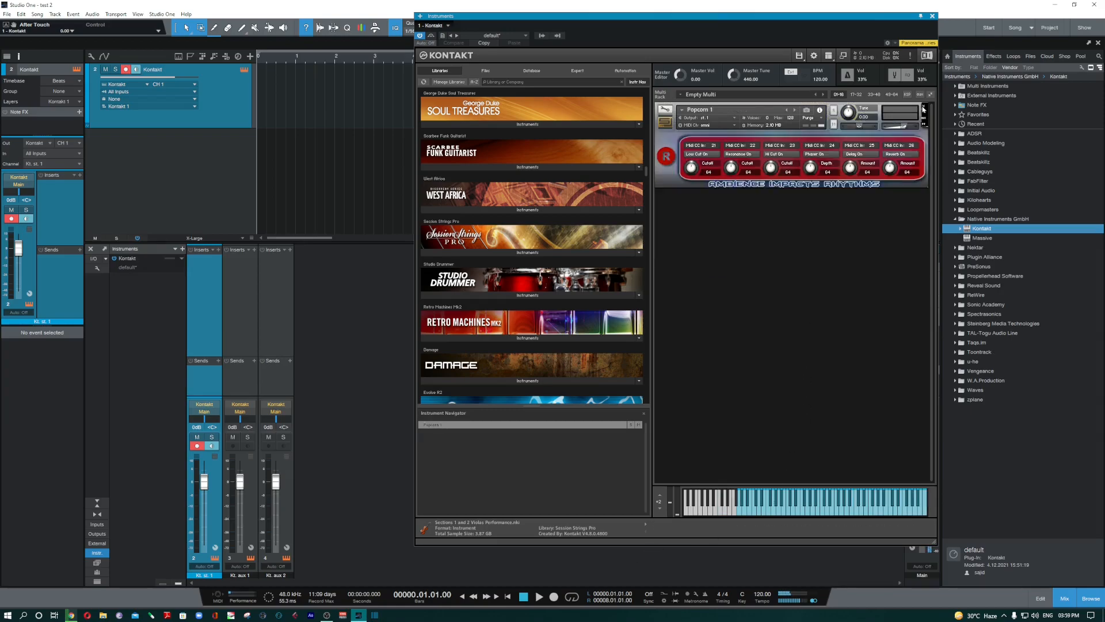
left_click(924, 107)
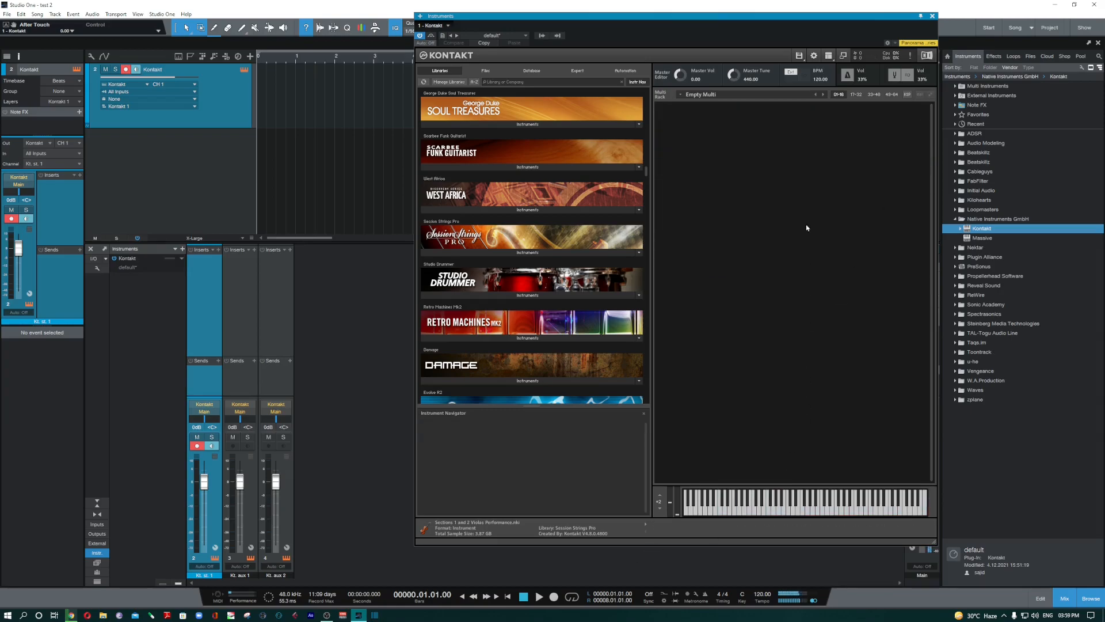
- Load 09 Staccato.nki from the Quick-Load strings folder into the empty multi
left_click(828, 55)
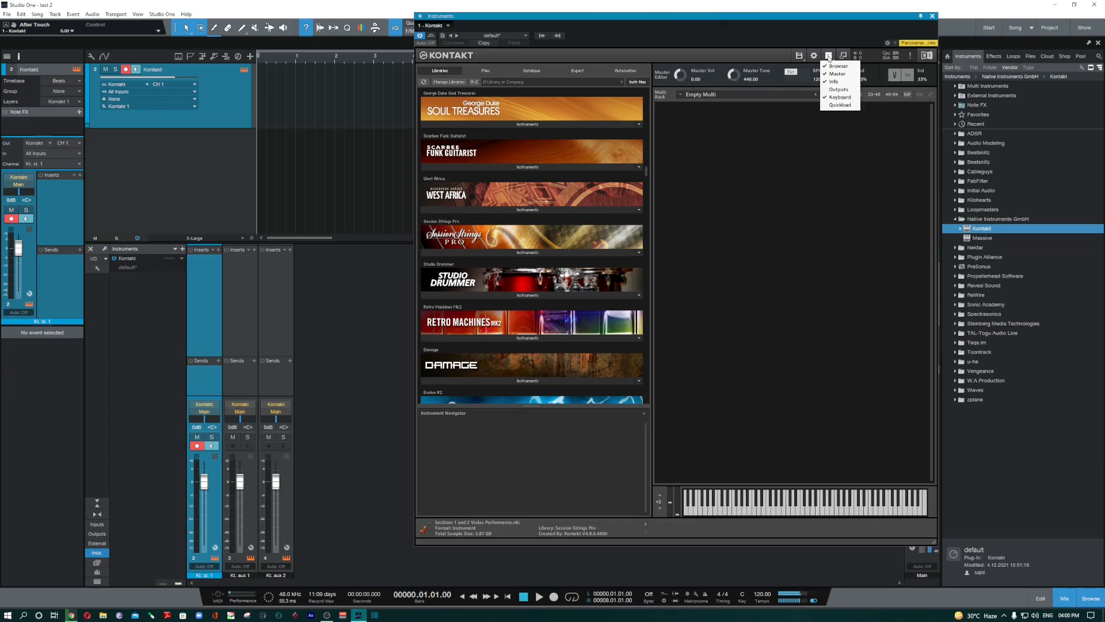
left_click(840, 105)
left_click(671, 307)
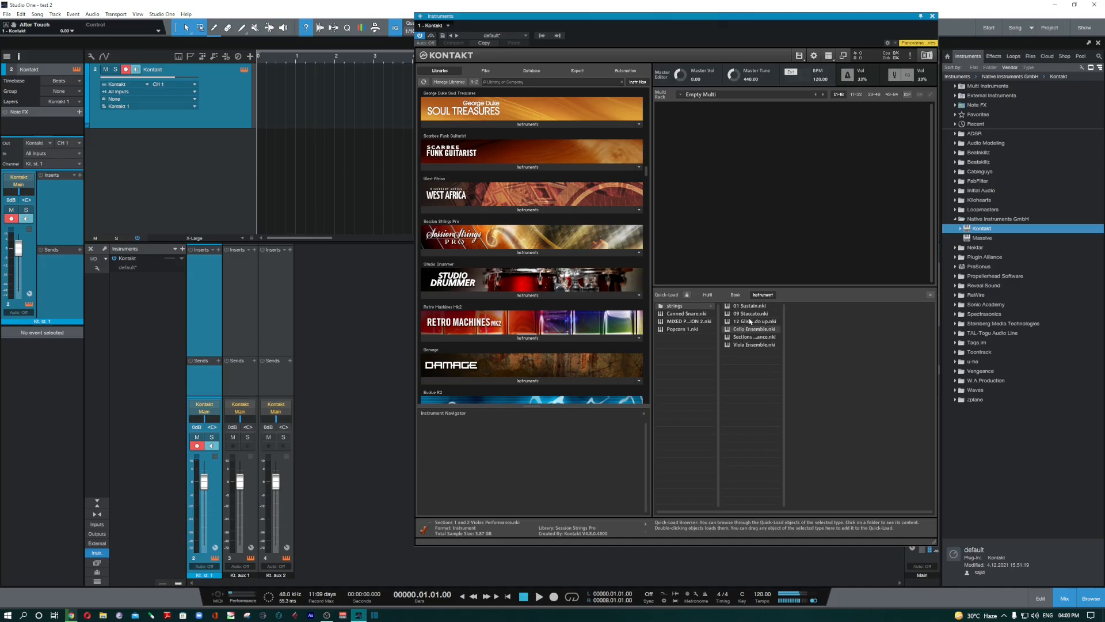
left_click_drag(750, 314, 759, 196)
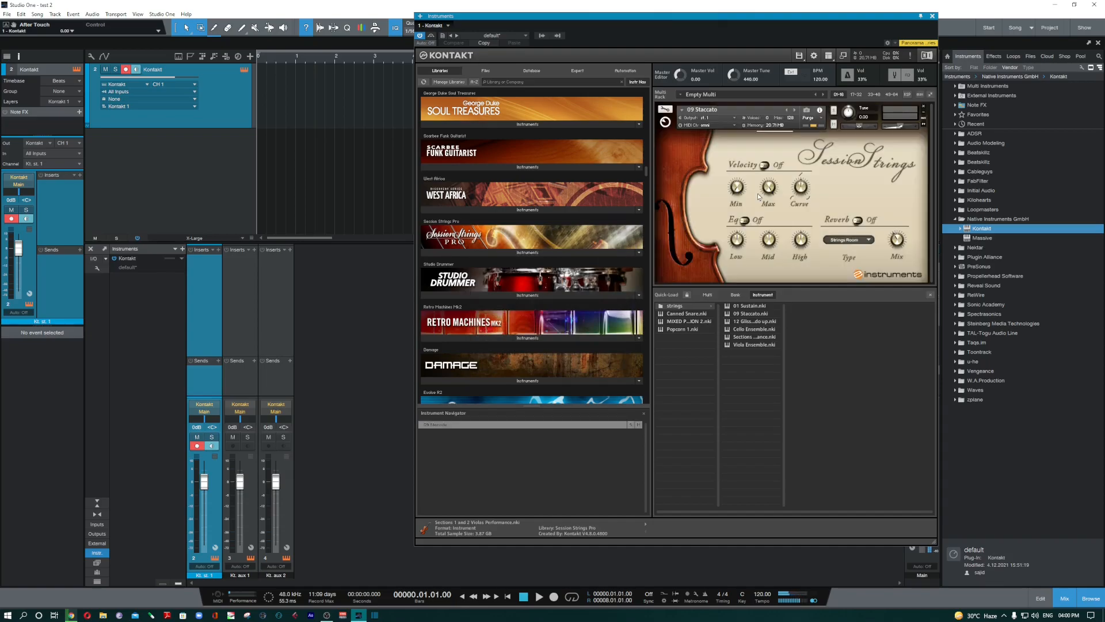
- Toggle the Quick-Load panel off and on, showing its Multi entries
left_click(828, 55)
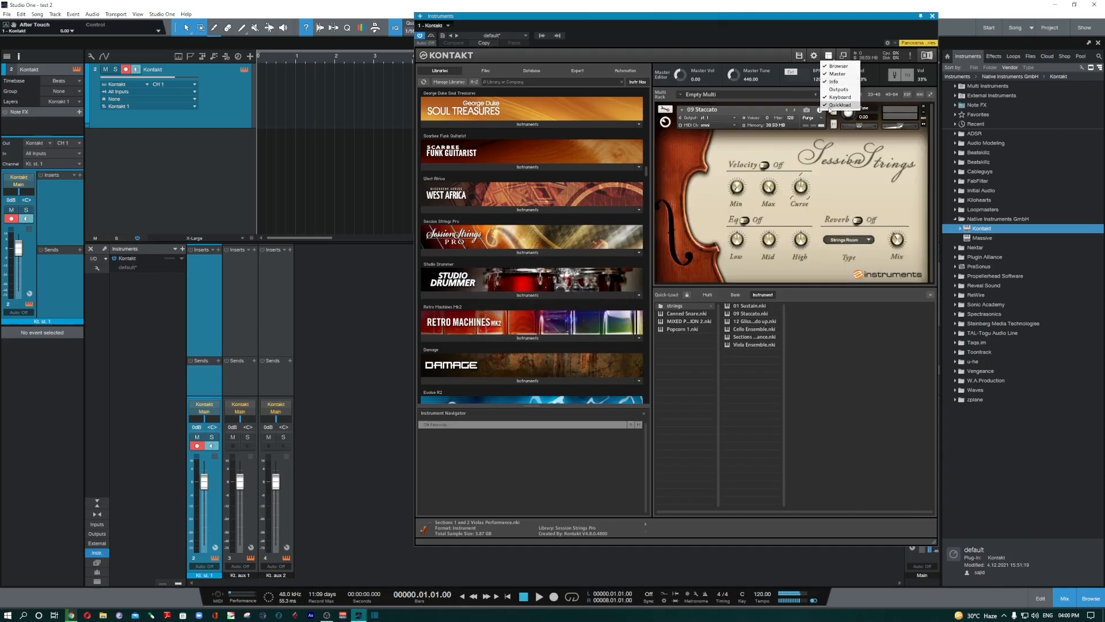
left_click(839, 105)
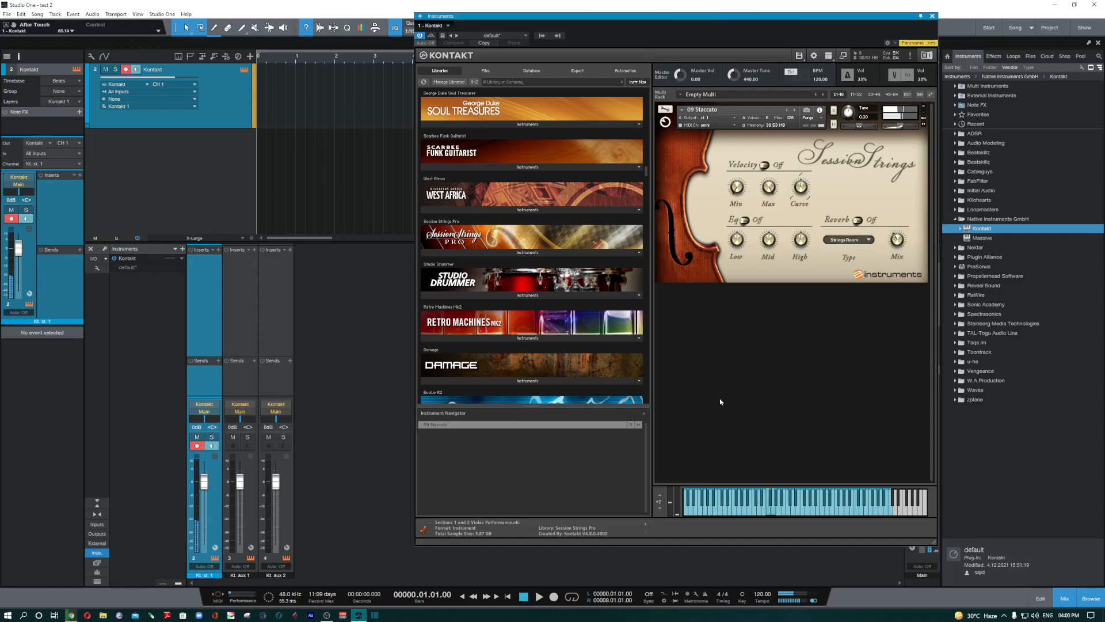
left_click(828, 55)
left_click(839, 104)
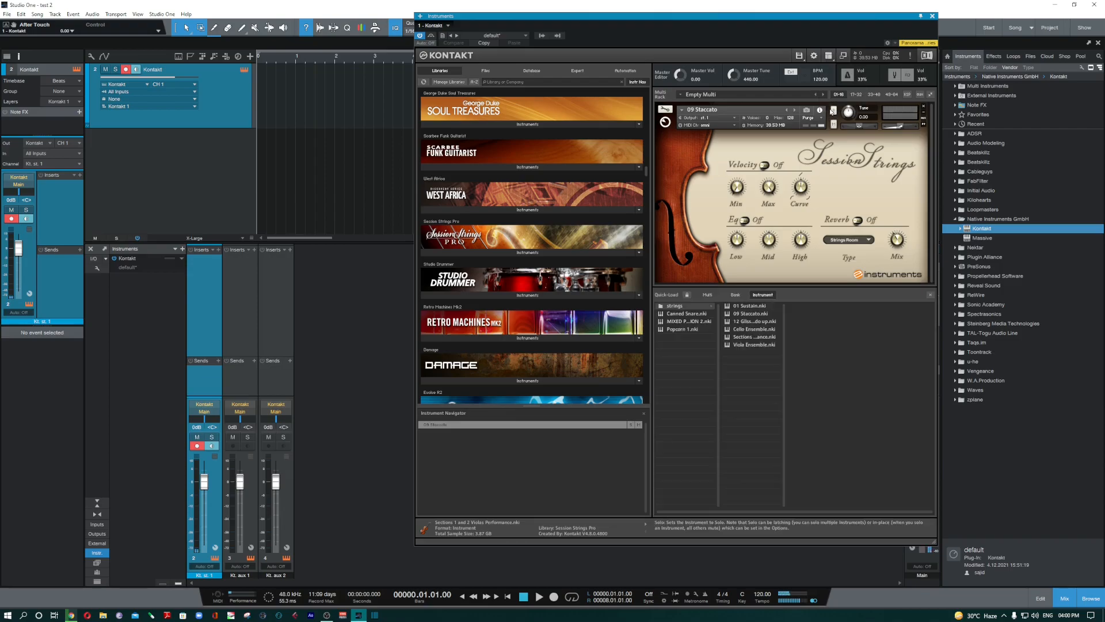
left_click(707, 296)
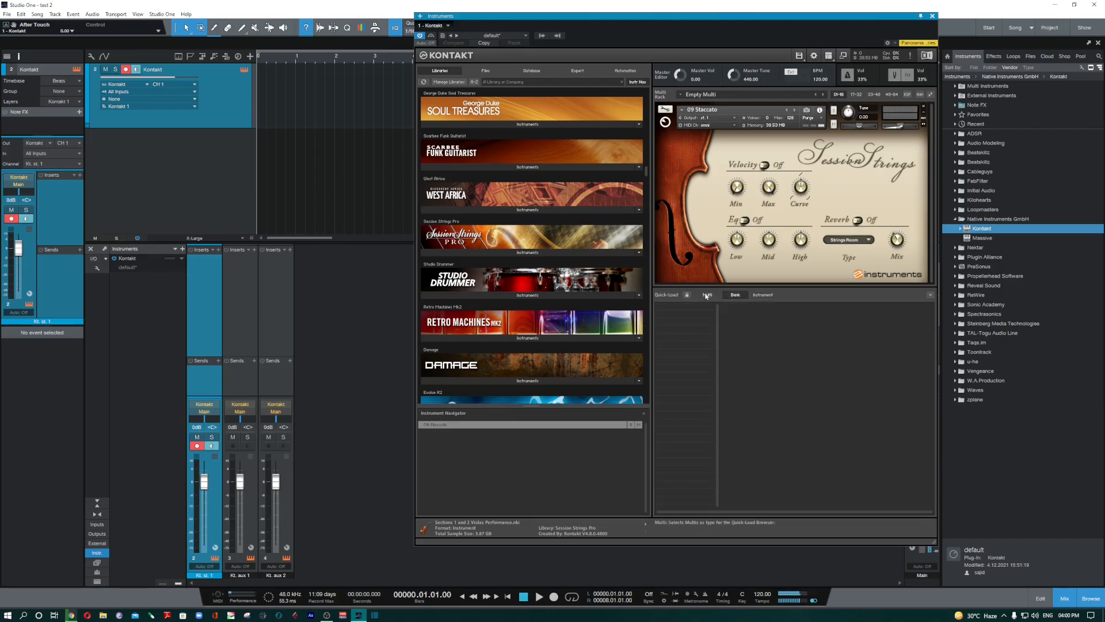
- Close Quick-Load so only the 09 Staccato patch and keyboard remain visible
left_click(930, 295)
left_click(828, 55)
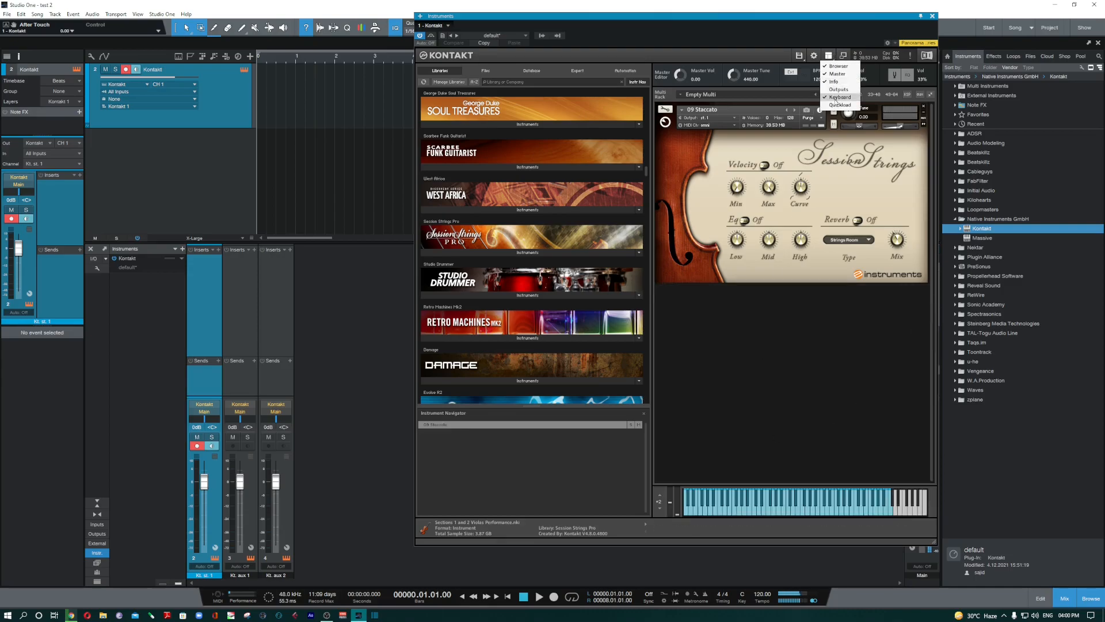
left_click(780, 391)
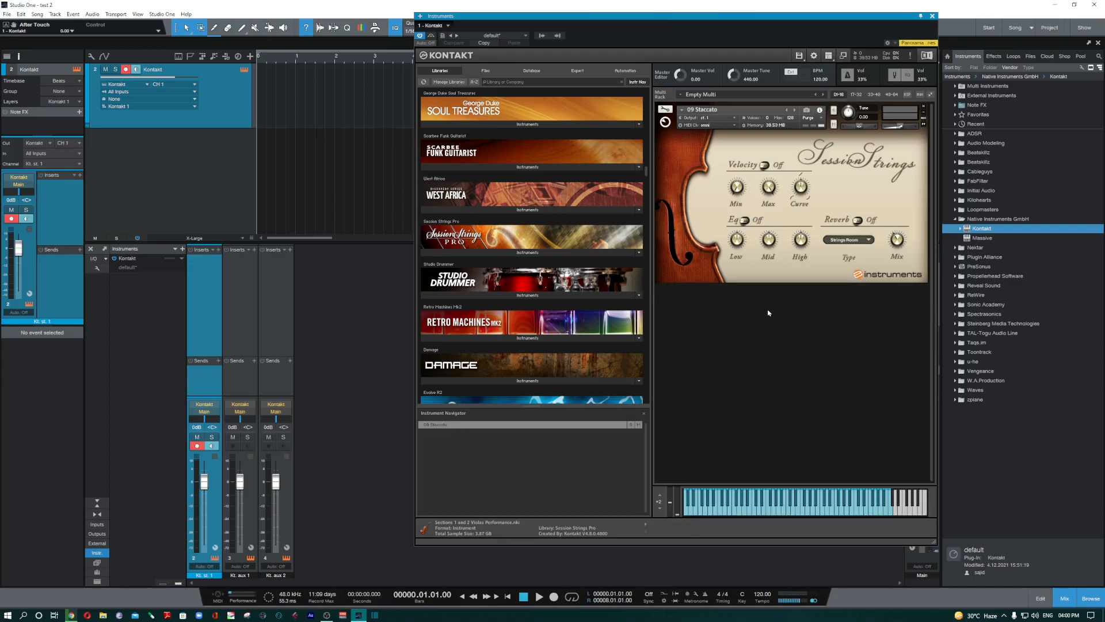